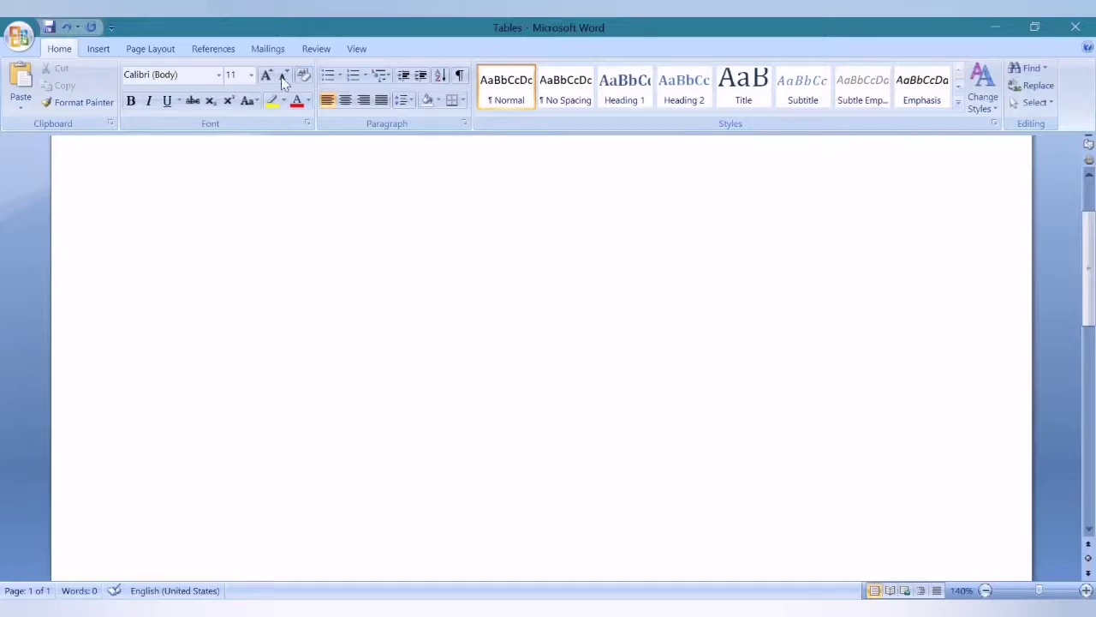
Insert a table with 10 columns and 8 rows into the blank document
left_click(97, 49)
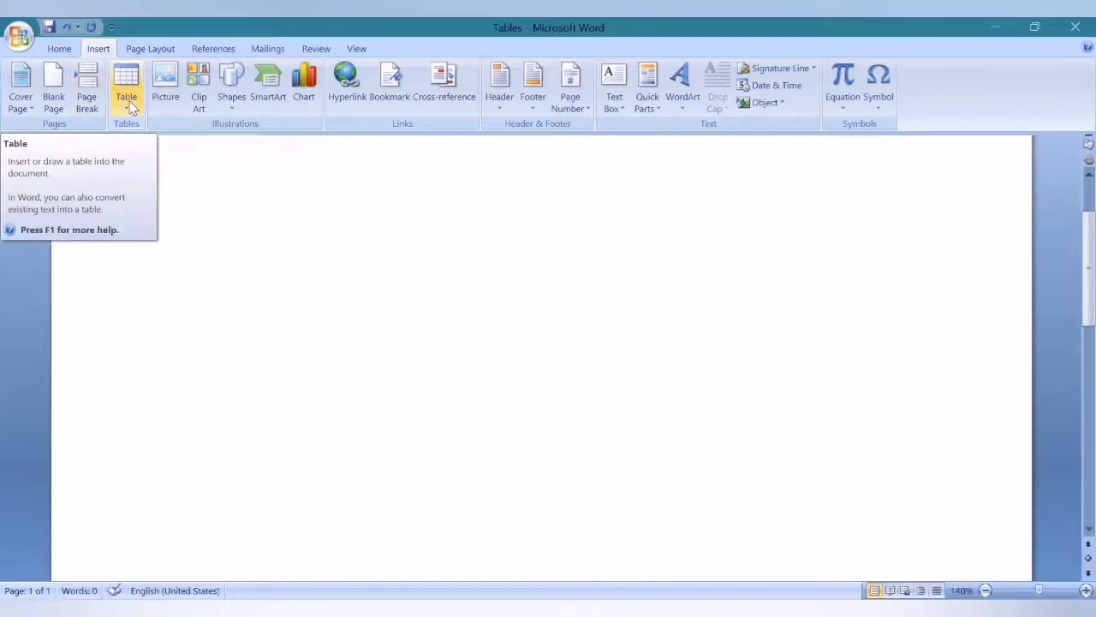
double_click(103, 52)
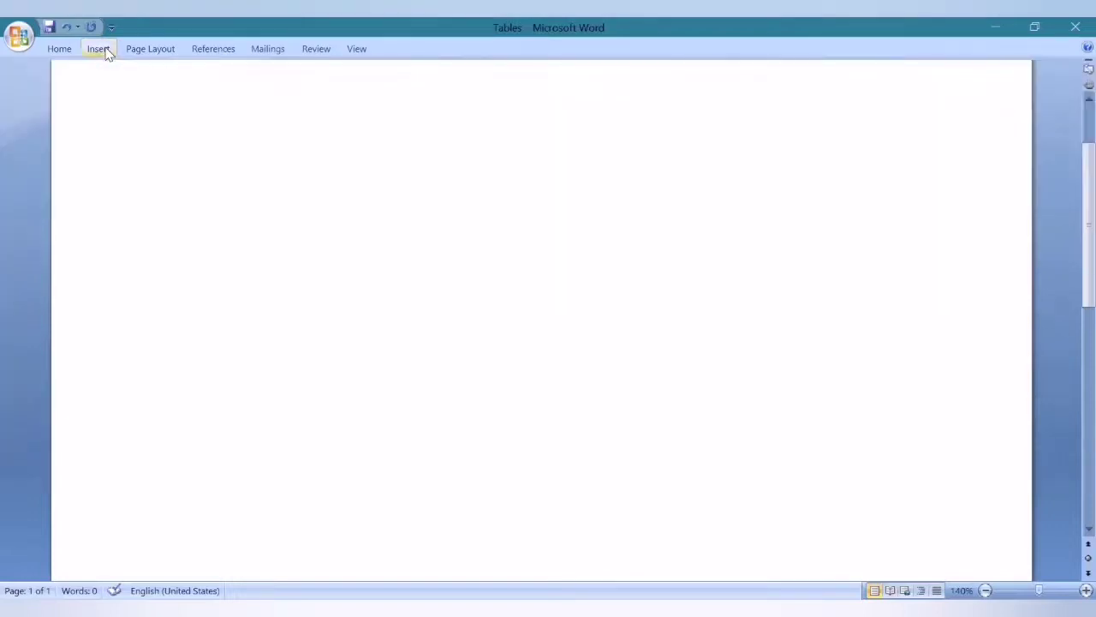
double_click(108, 53)
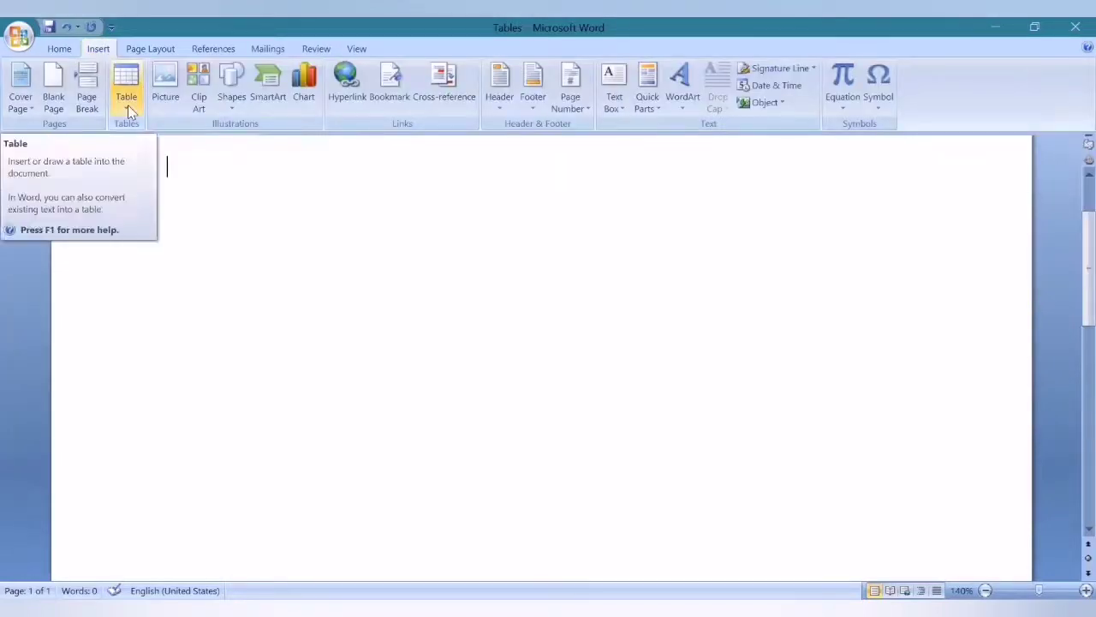
left_click(127, 98)
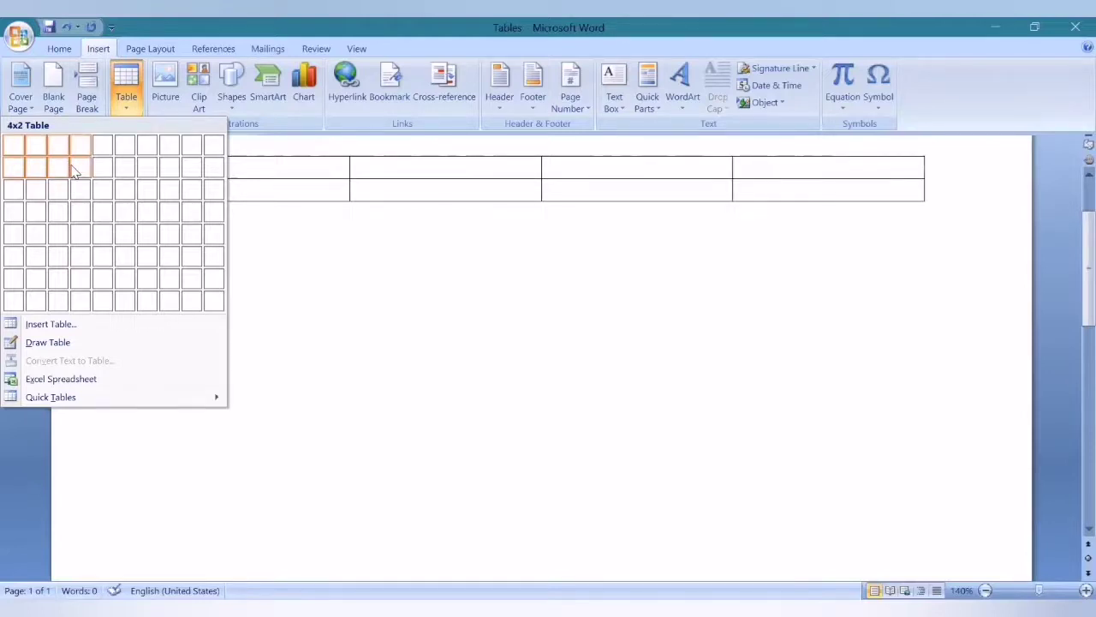
left_click(213, 310)
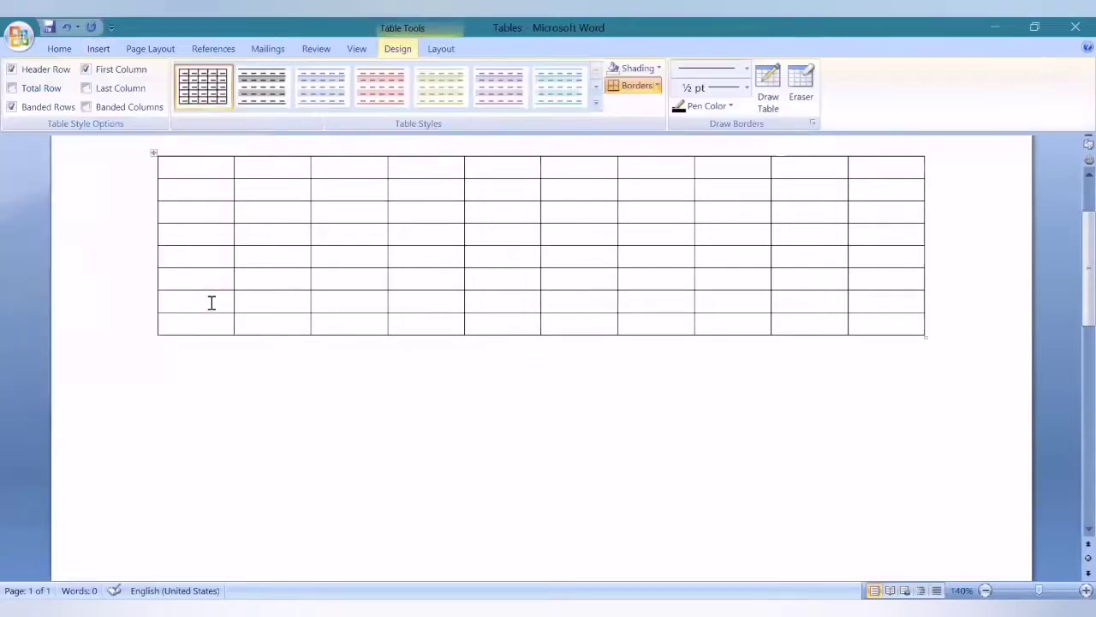
Insert a second table with 4 columns and 4 rows below the first table
left_click(203, 368)
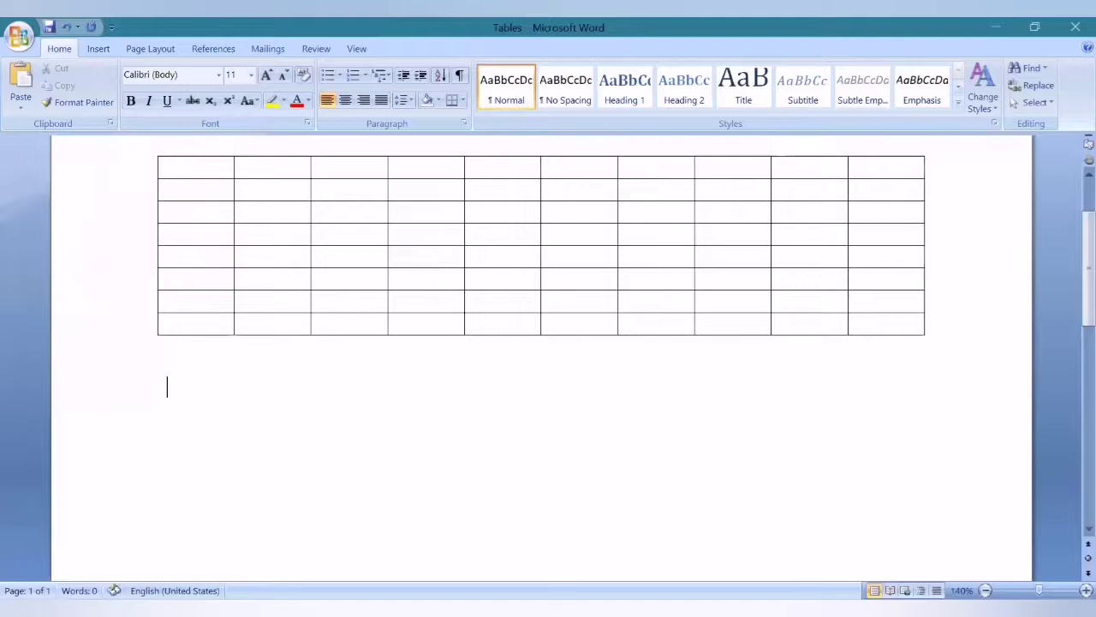
left_click(100, 51)
left_click(122, 94)
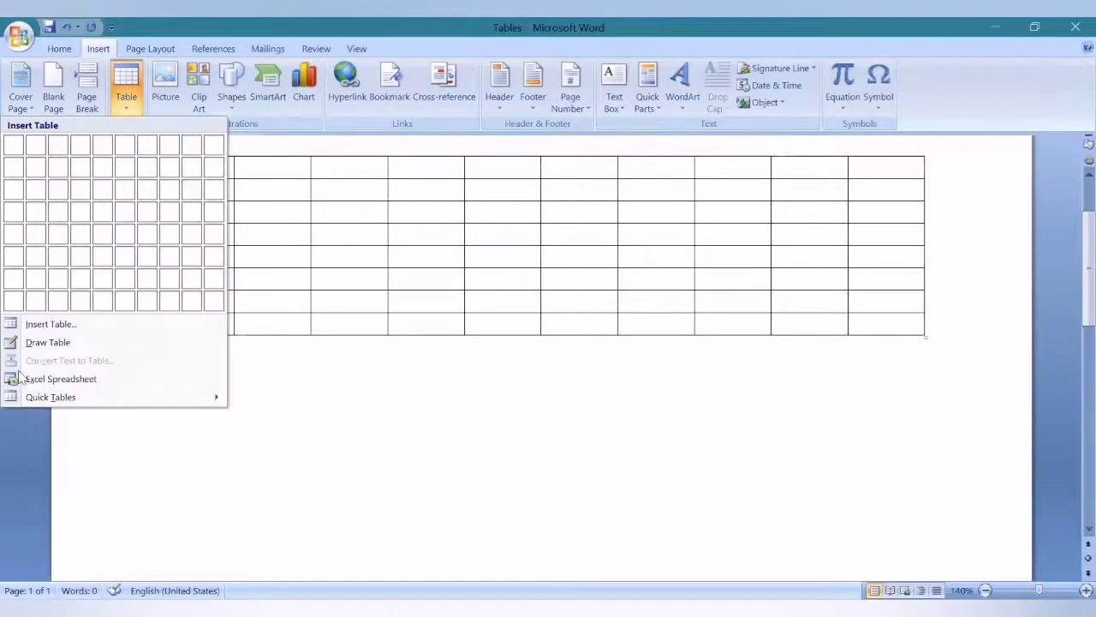
left_click(44, 331)
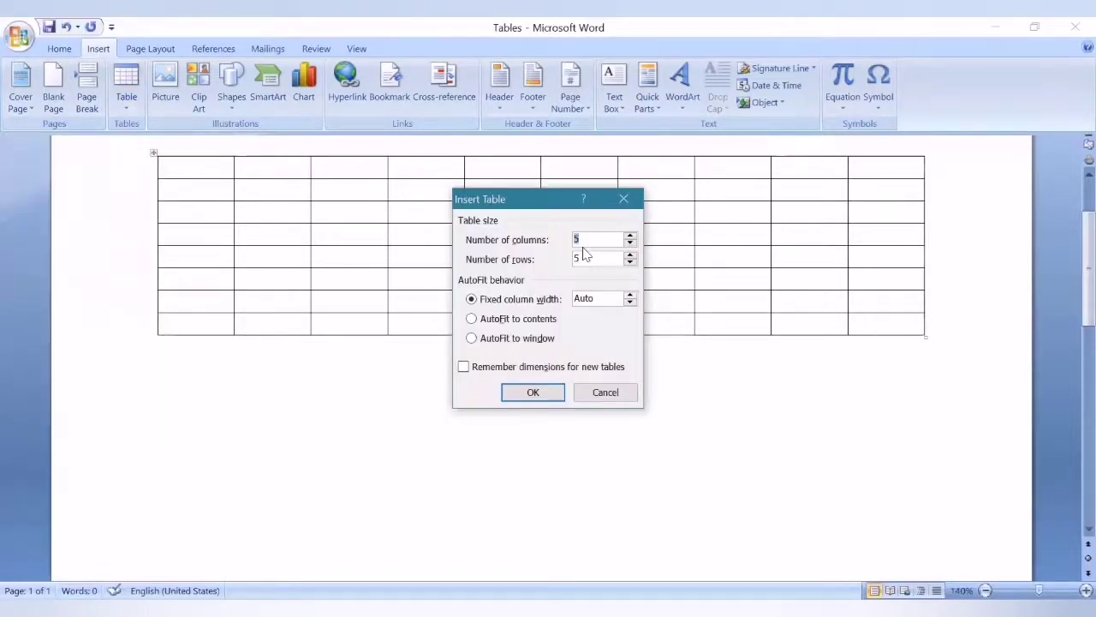
type("4")
key("Tab")
type("4")
left_click(544, 397)
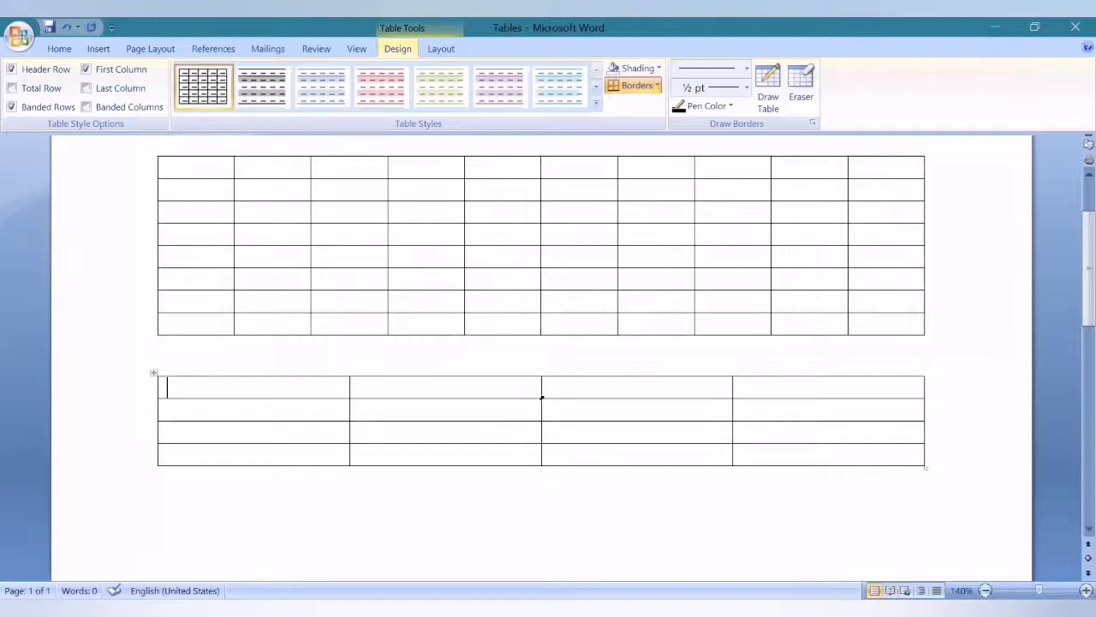
Set the height of all rows in the second table to 1 cm
left_click_drag(233, 384, 831, 443)
left_click(441, 49)
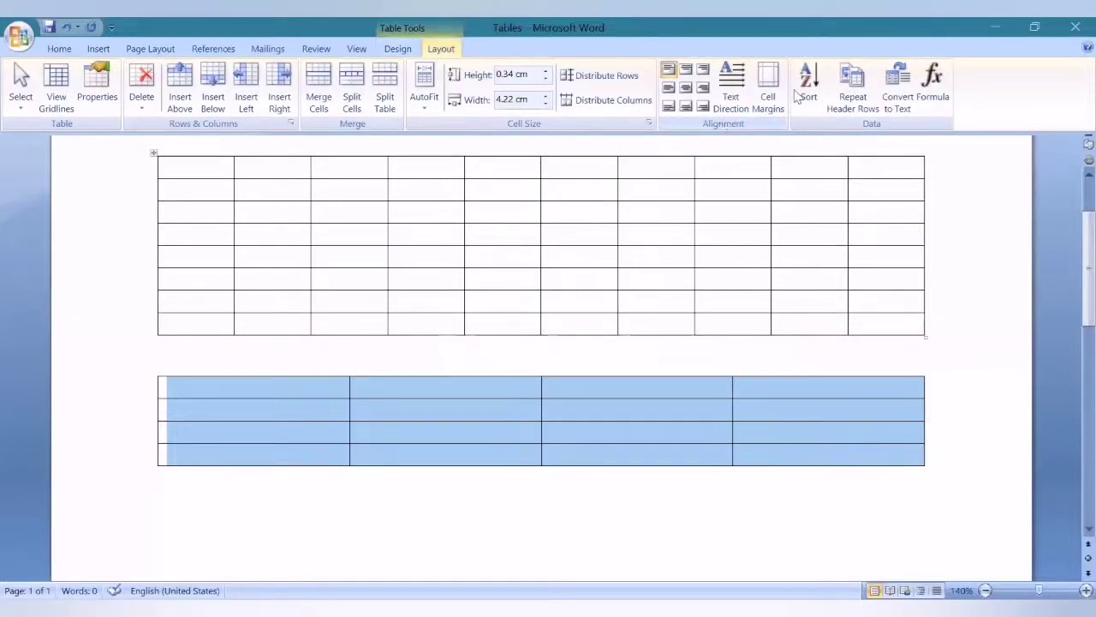
left_click(506, 75)
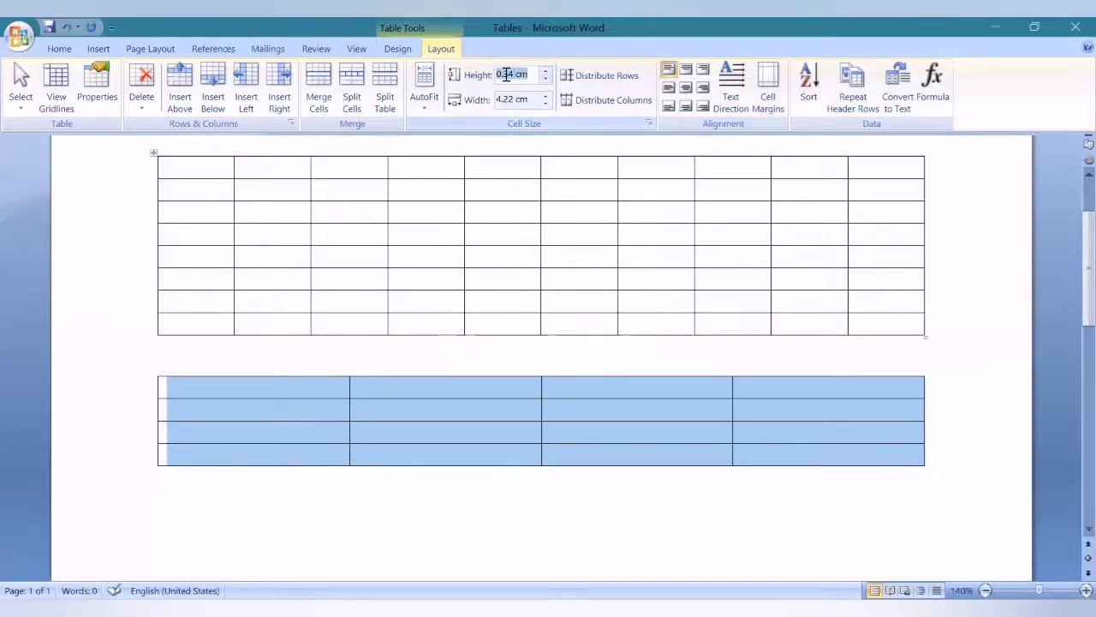
type("1")
key("Return")
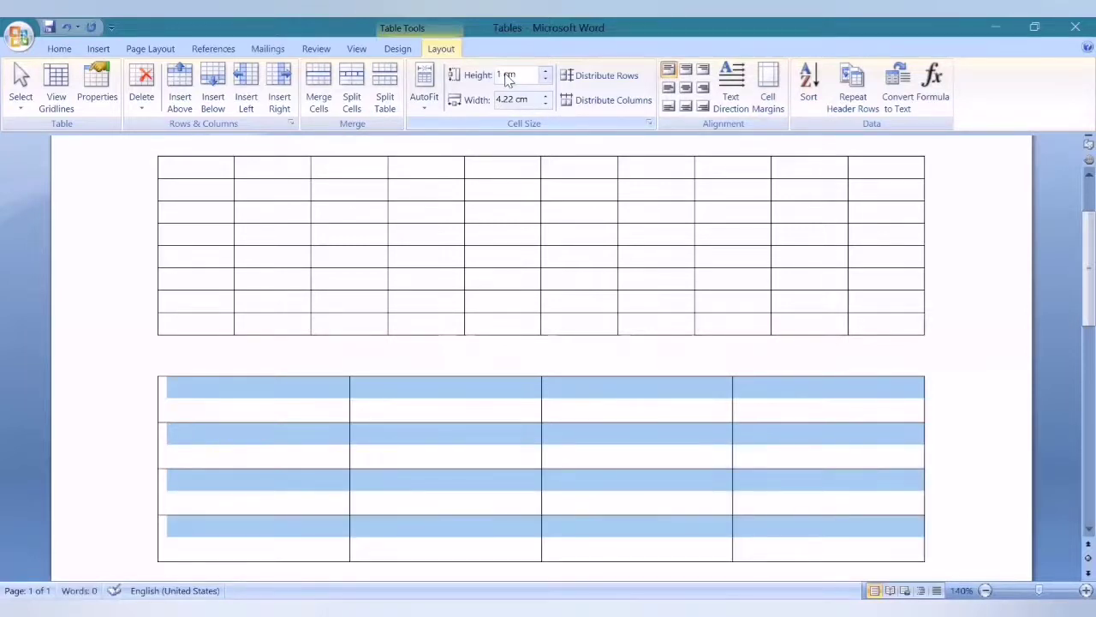
left_click(343, 439)
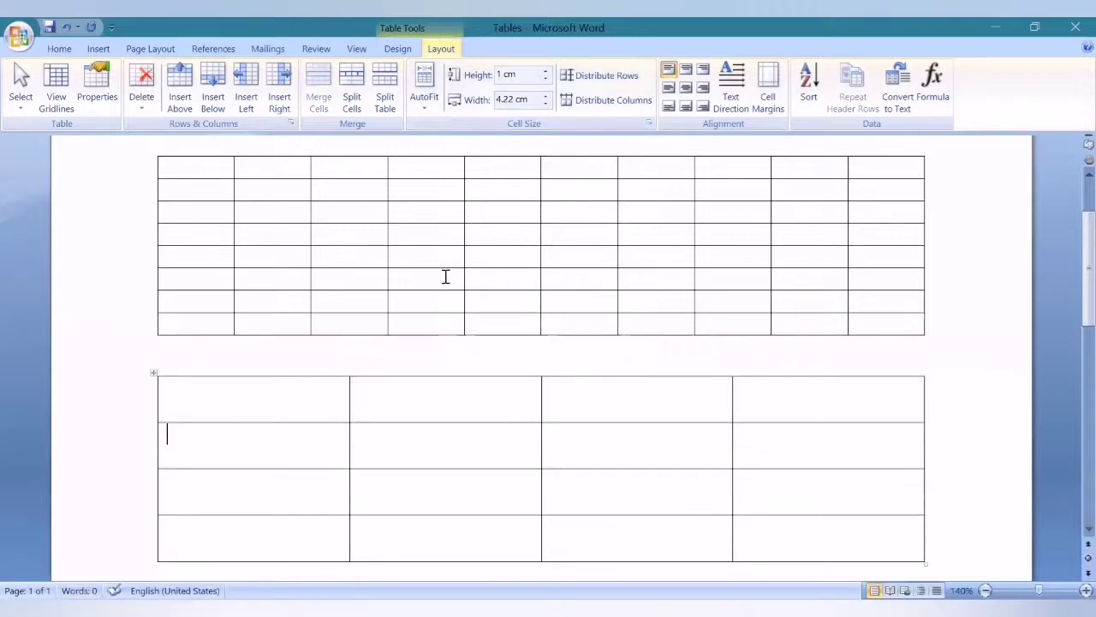
Set the width of the second table's first column to 5 cm
left_click(528, 99)
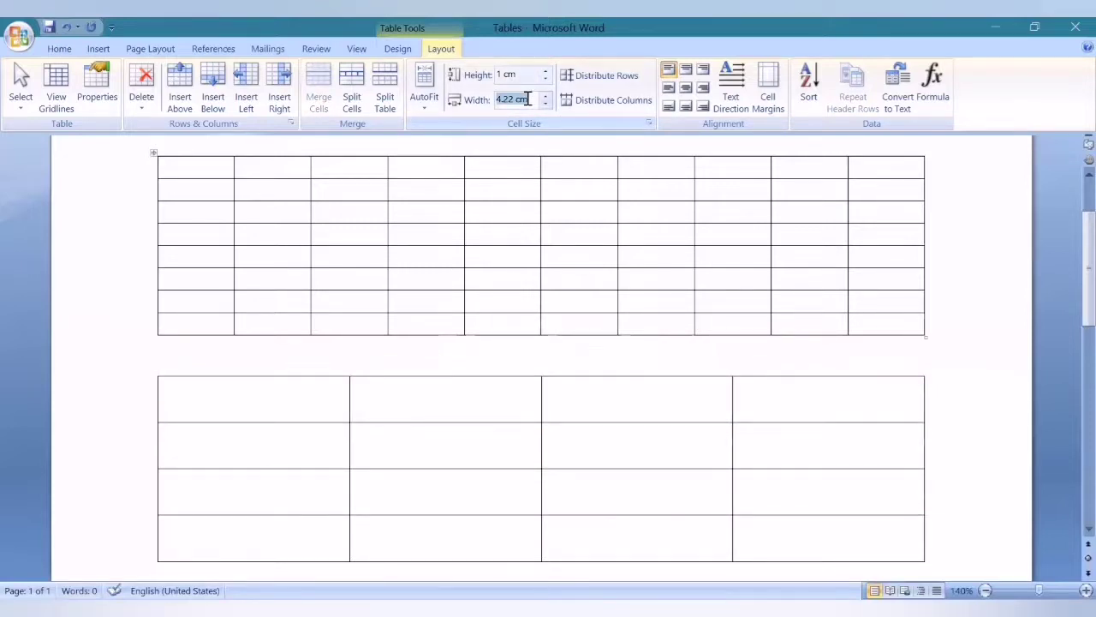
type("5")
key("Return")
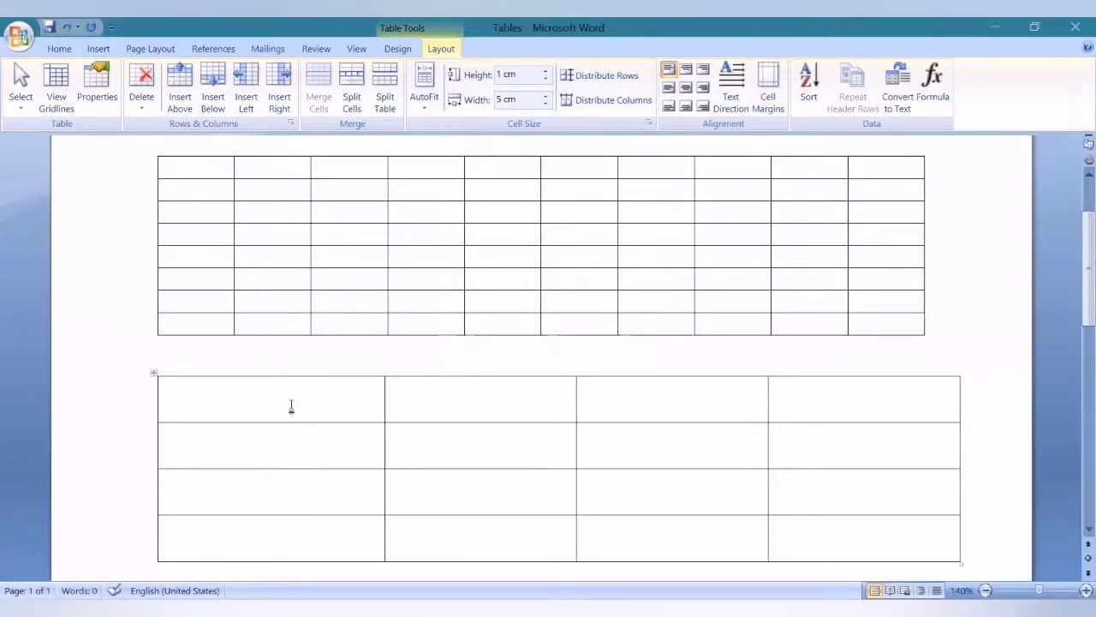
Set the width of all columns in the second table to 3 cm
left_click_drag(286, 406, 854, 543)
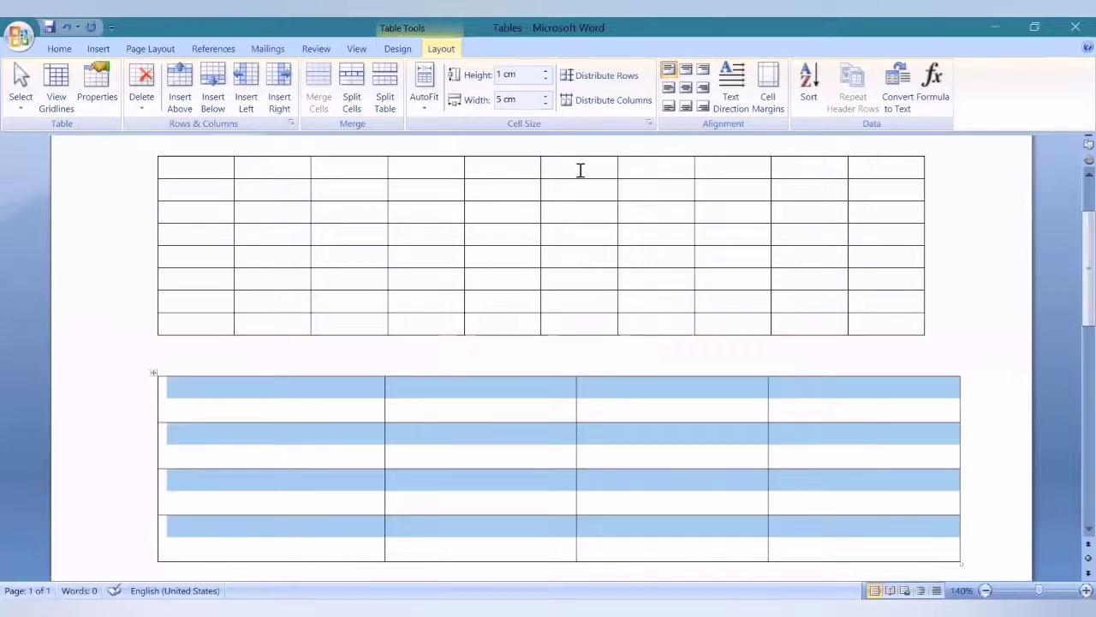
left_click(520, 101)
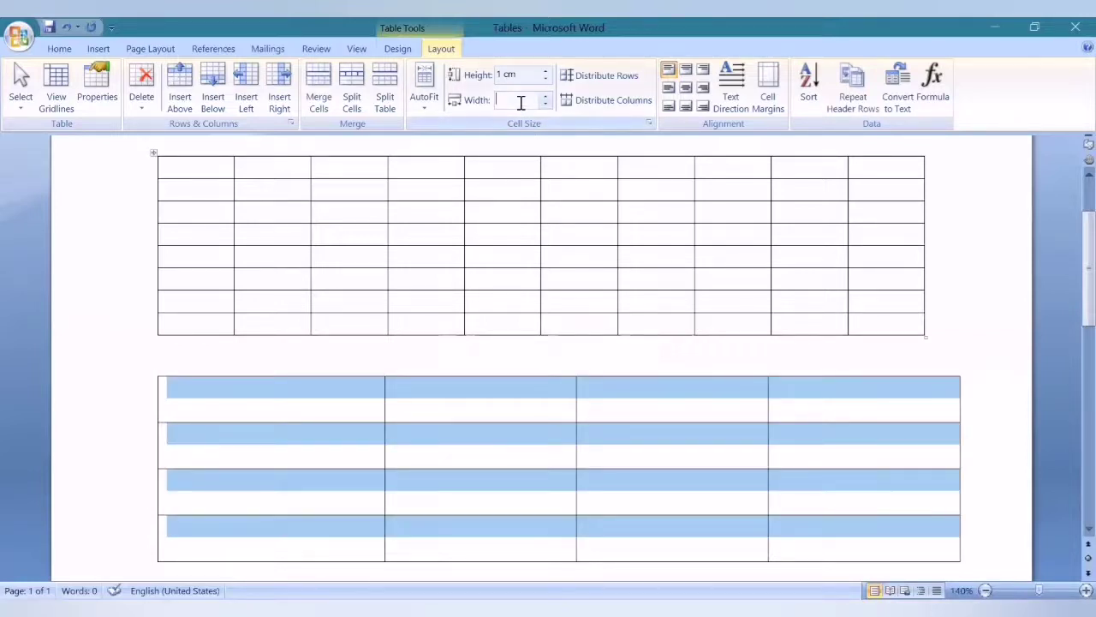
type("3cm")
key("Return")
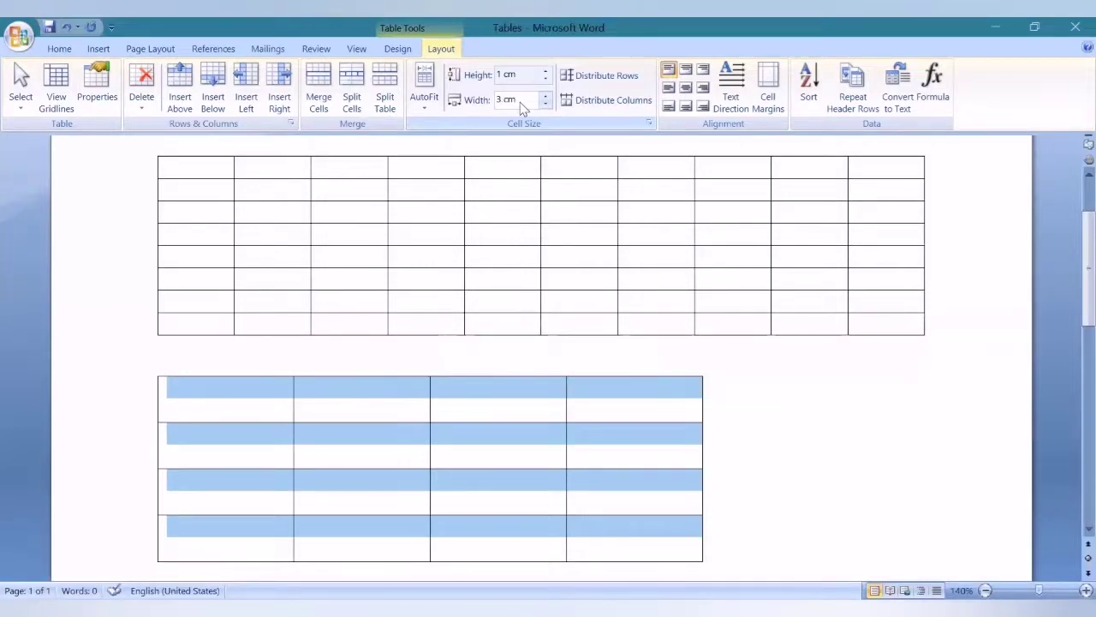
AutoFit the second table to its contents, followed by AutoFit to the window
left_click(425, 99)
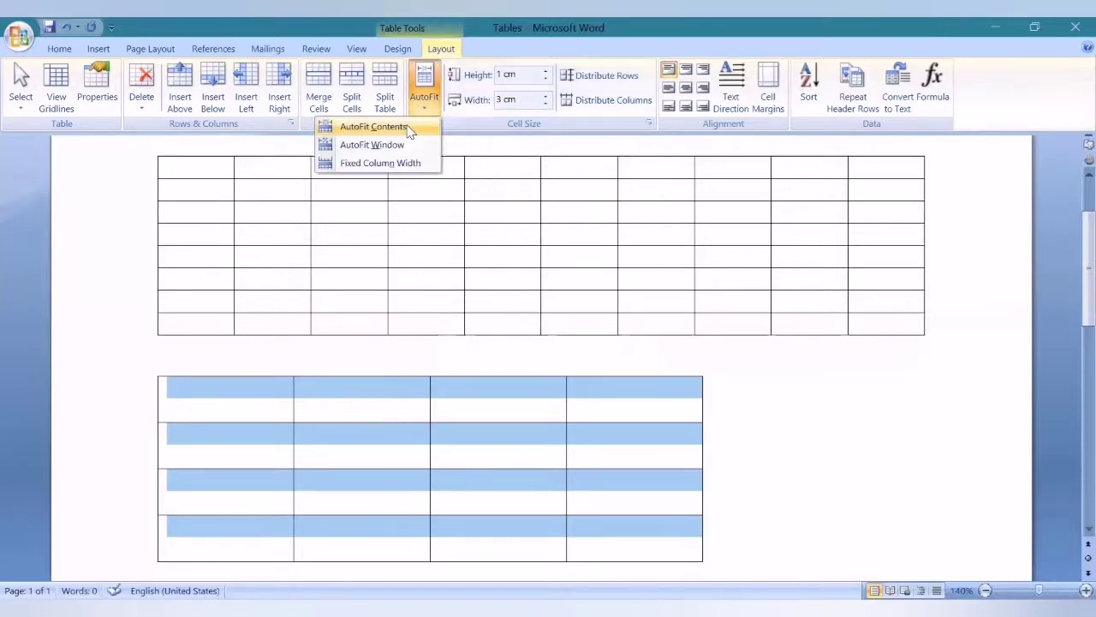
left_click(373, 127)
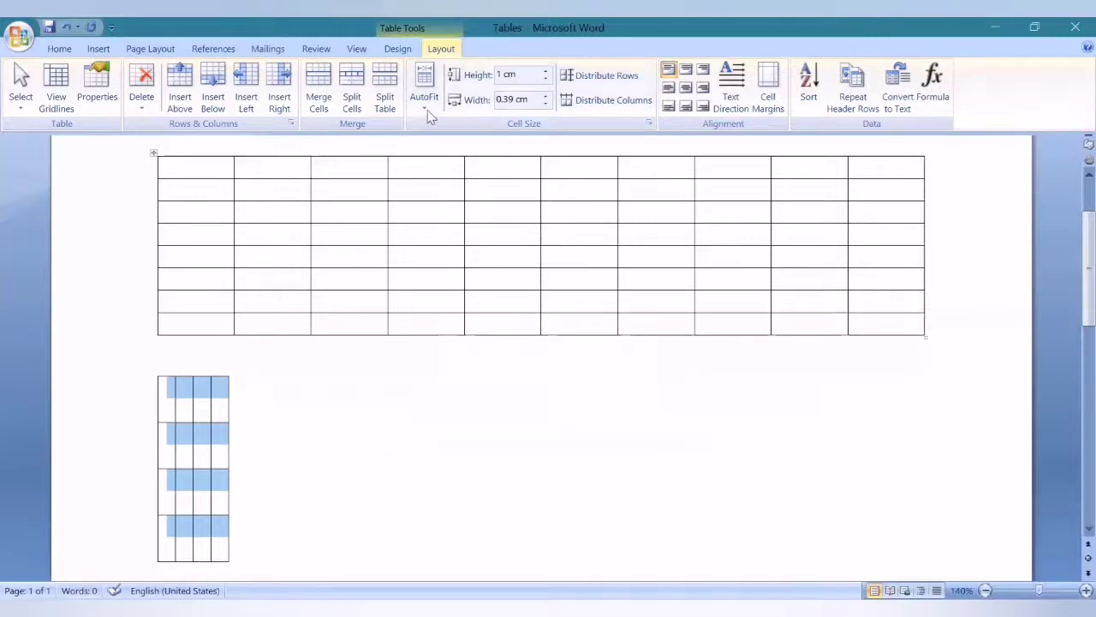
left_click(428, 112)
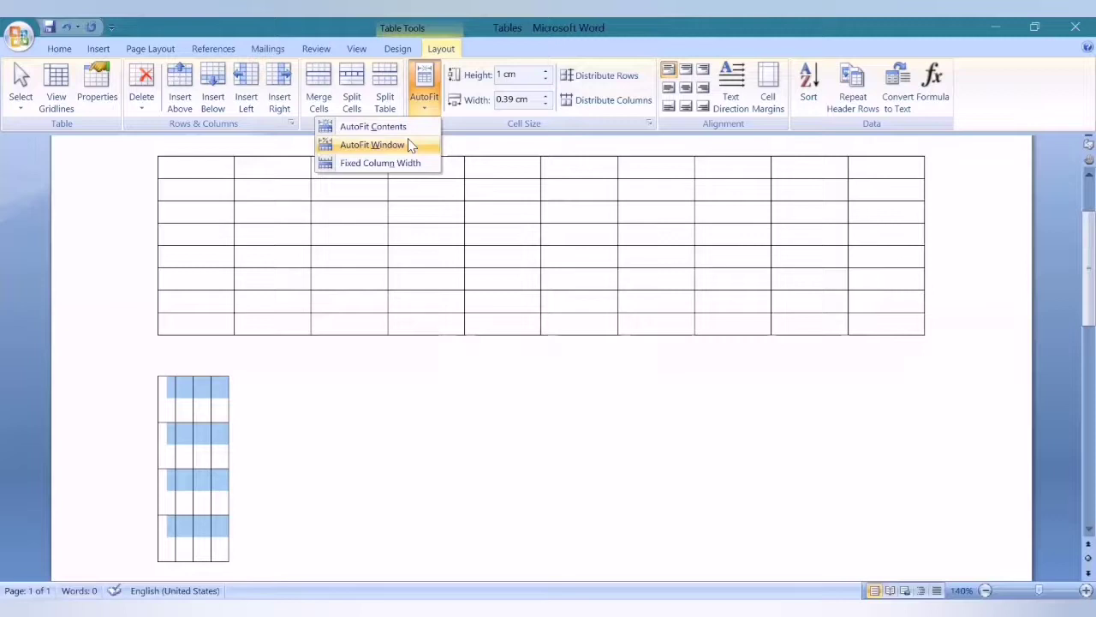
left_click(410, 146)
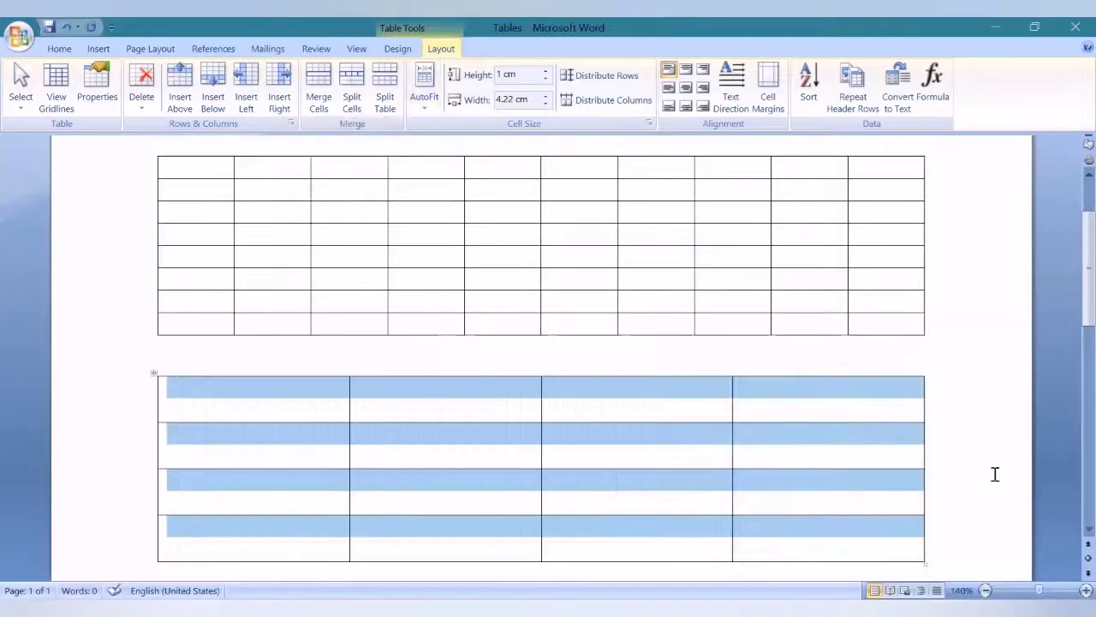
Apply the fixed column width option to the second table and clear its cell selection
left_click(434, 101)
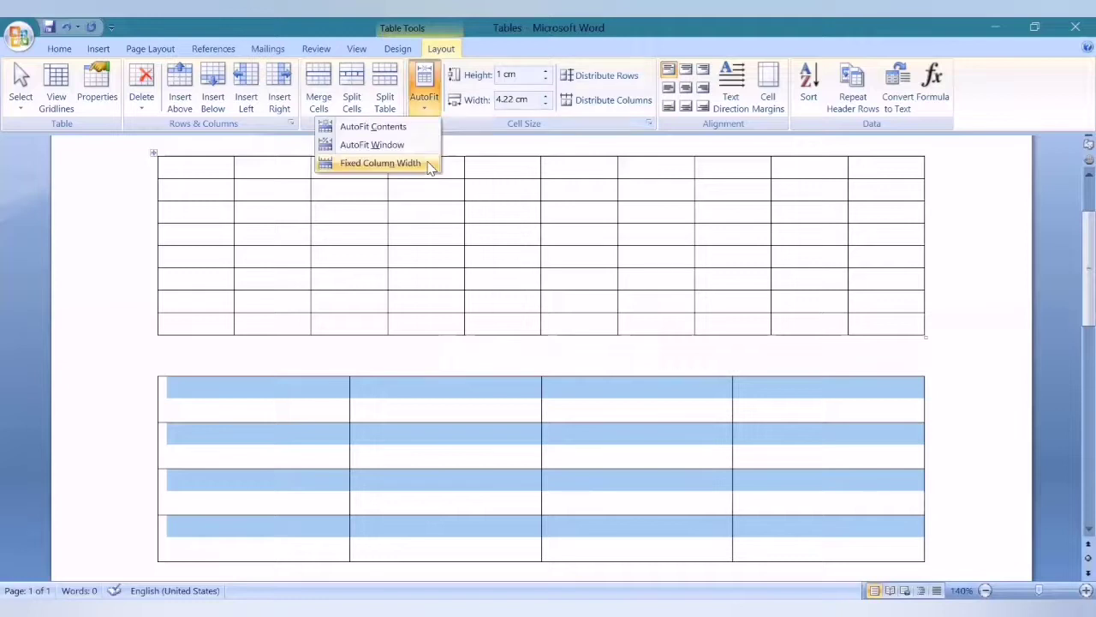
left_click(431, 165)
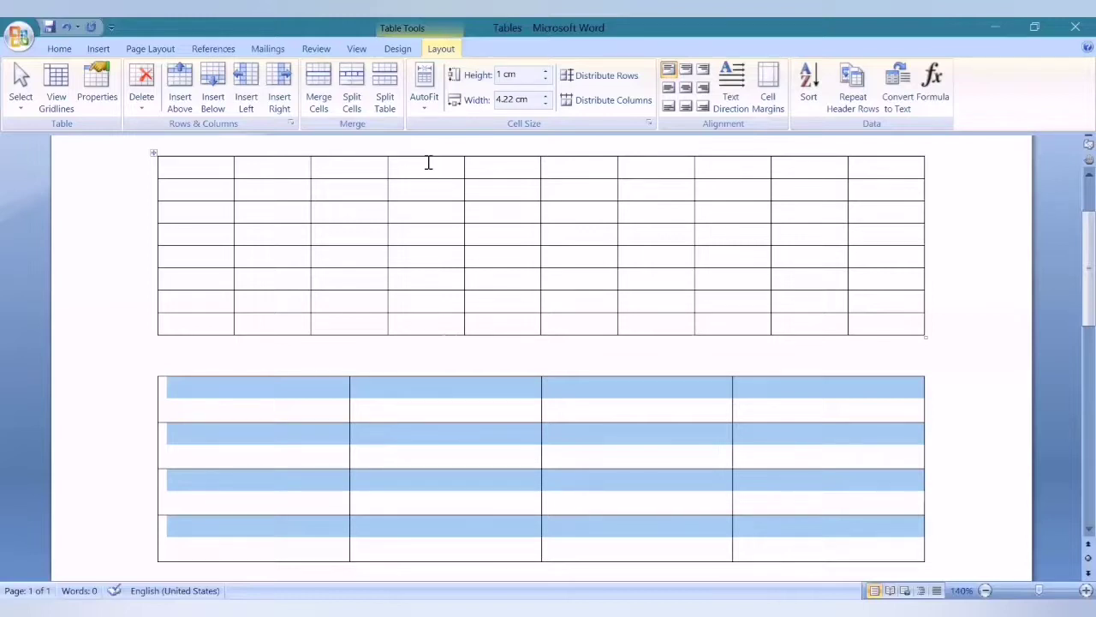
left_click(382, 393)
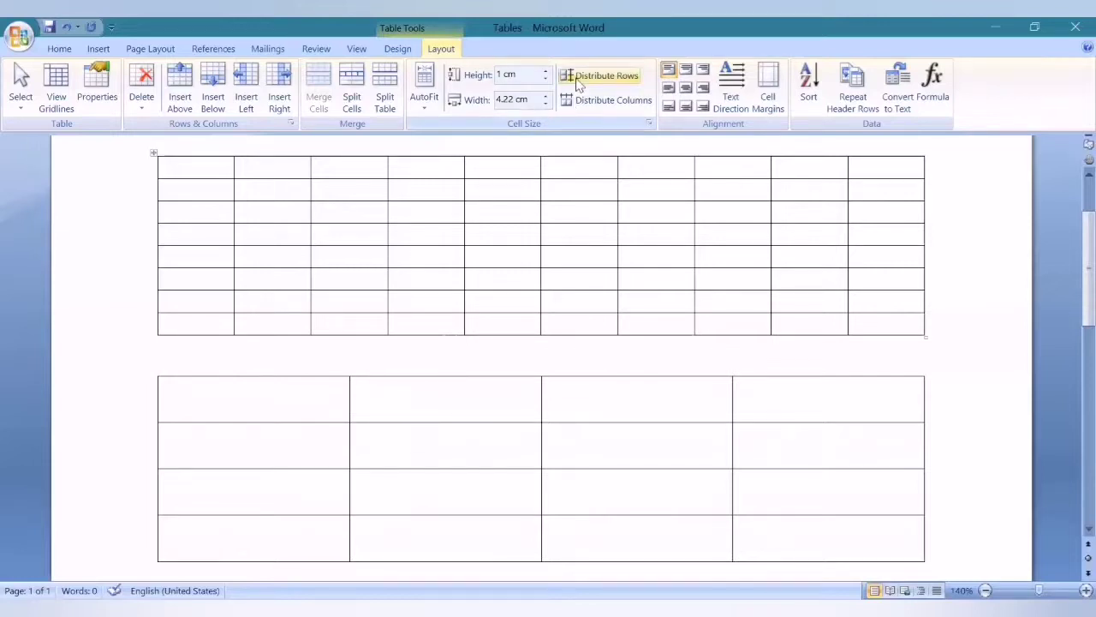
Distribute the rows evenly for the top two cells of the second table's second column
left_click_drag(394, 409, 426, 443)
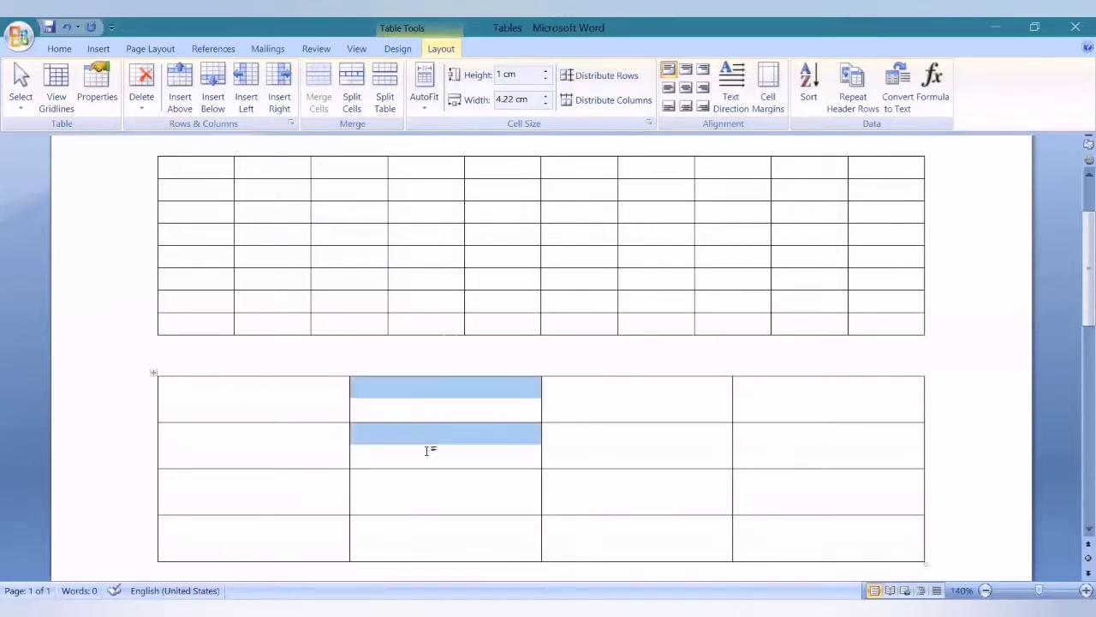
left_click(587, 77)
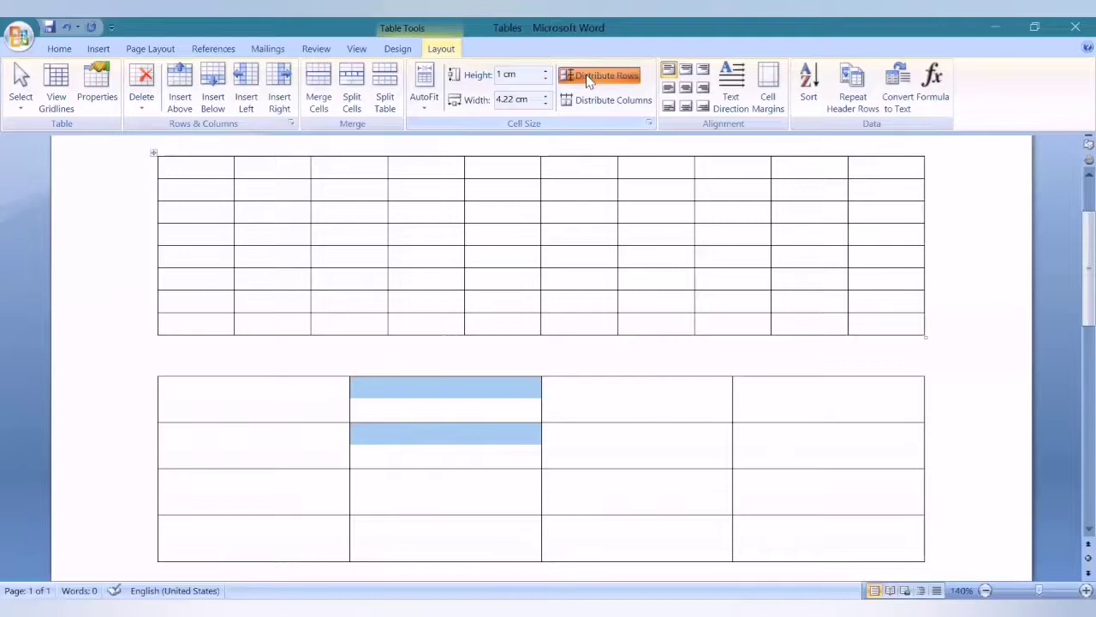
left_click(492, 430)
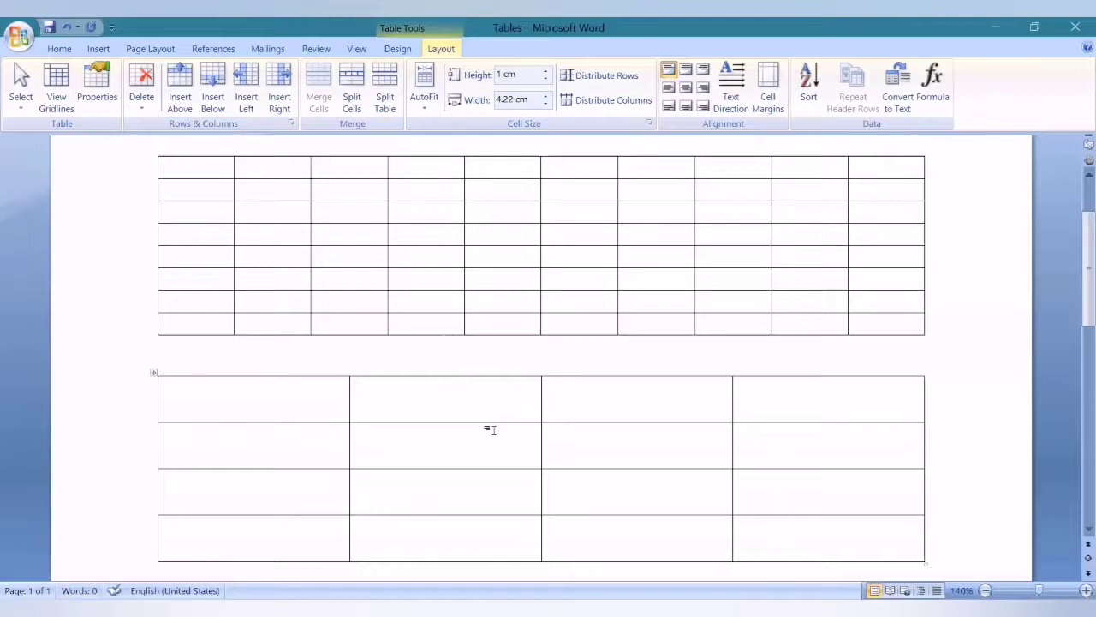
In the second table's properties, choose center alignment and set text wrapping to Around
left_click(650, 126)
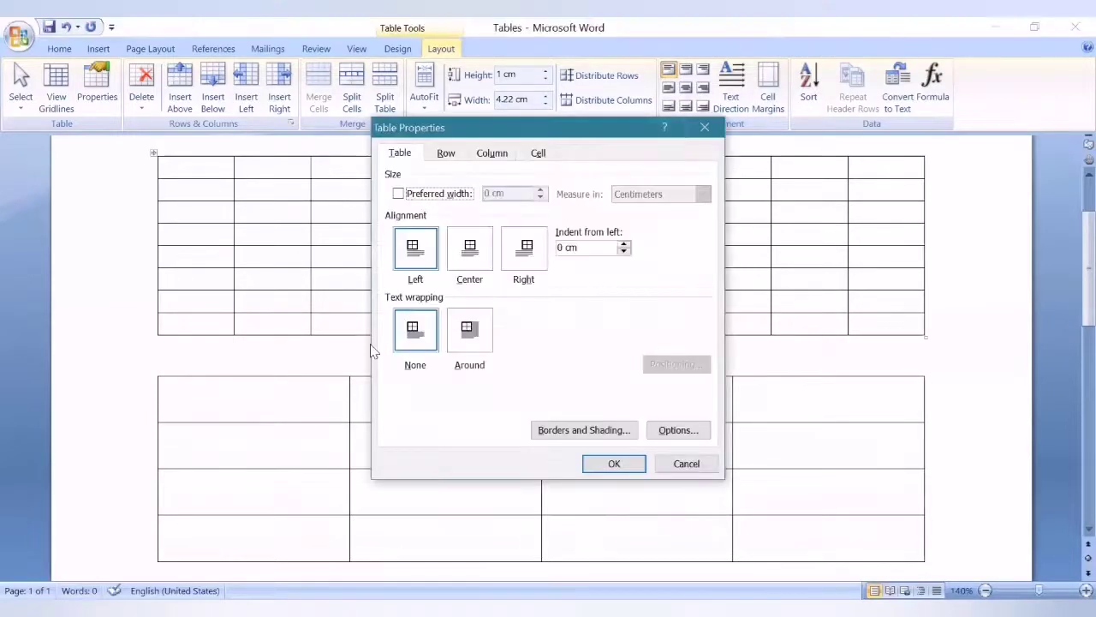
left_click(478, 255)
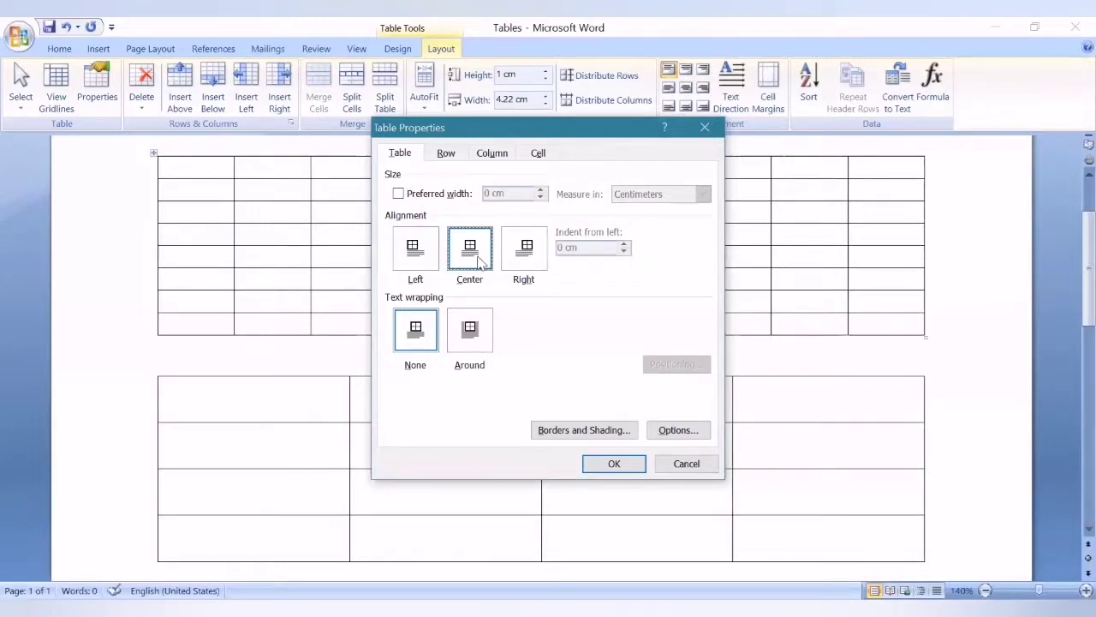
left_click(482, 344)
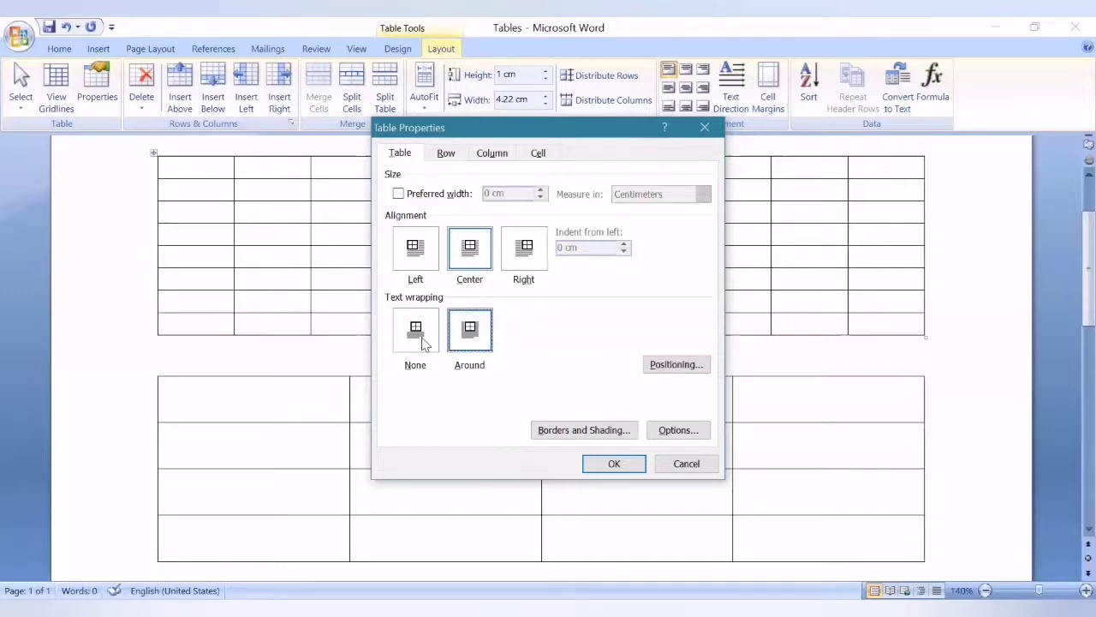
Try the Exactly row height rule for the second row and restore it to At least
left_click(446, 153)
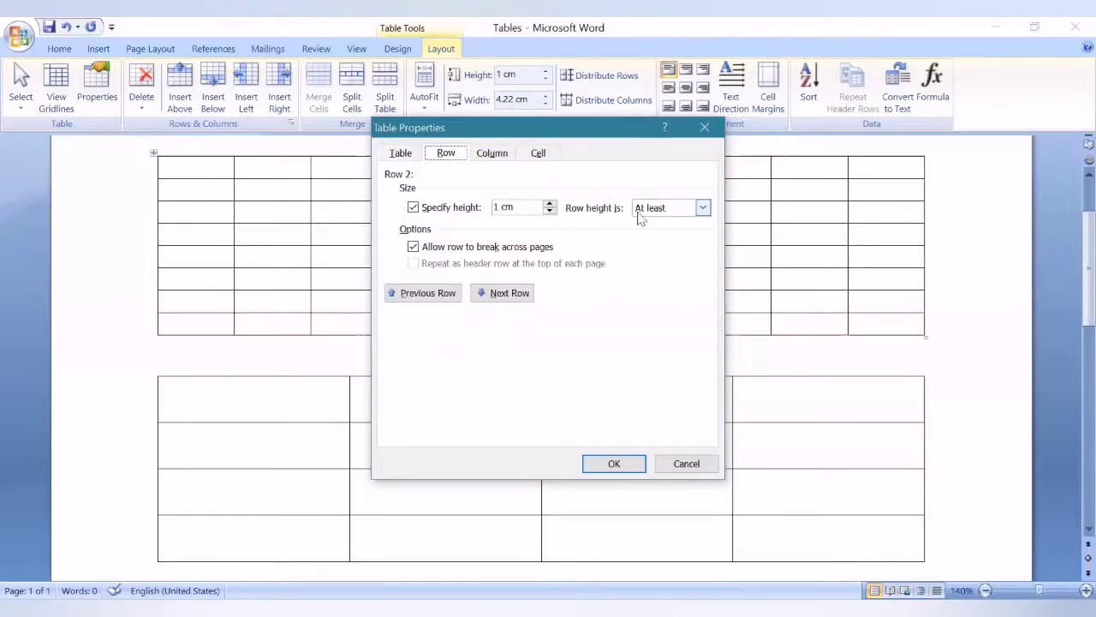
left_click(664, 214)
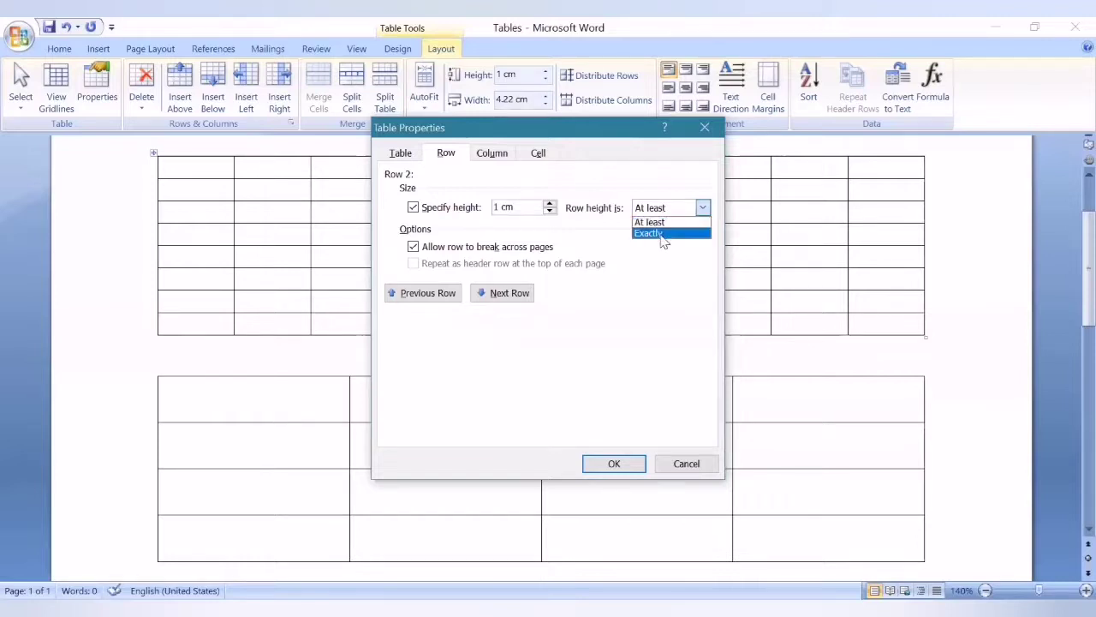
left_click(664, 234)
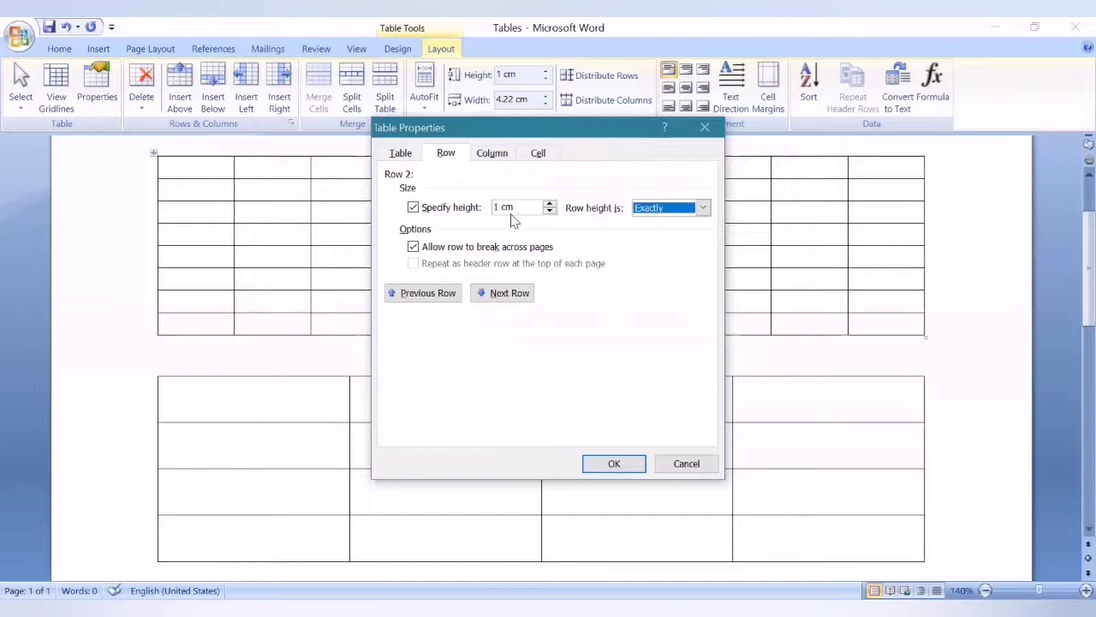
left_click(702, 208)
left_click(658, 220)
Try Percent as the measuring unit for the second column's preferred width and restore Centimeters
left_click(495, 156)
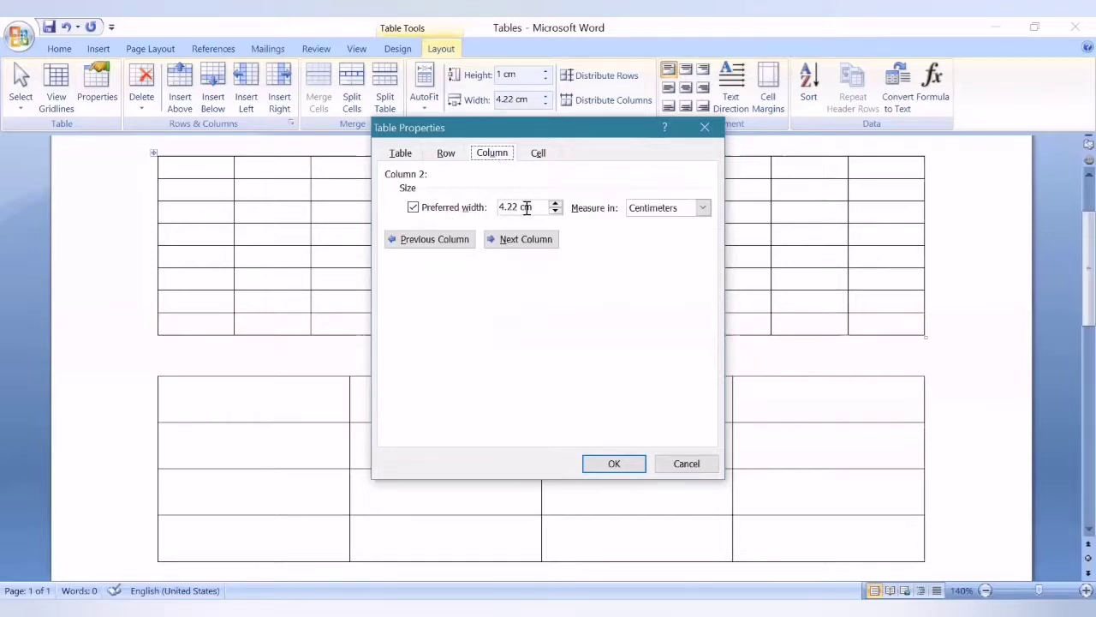
left_click(653, 214)
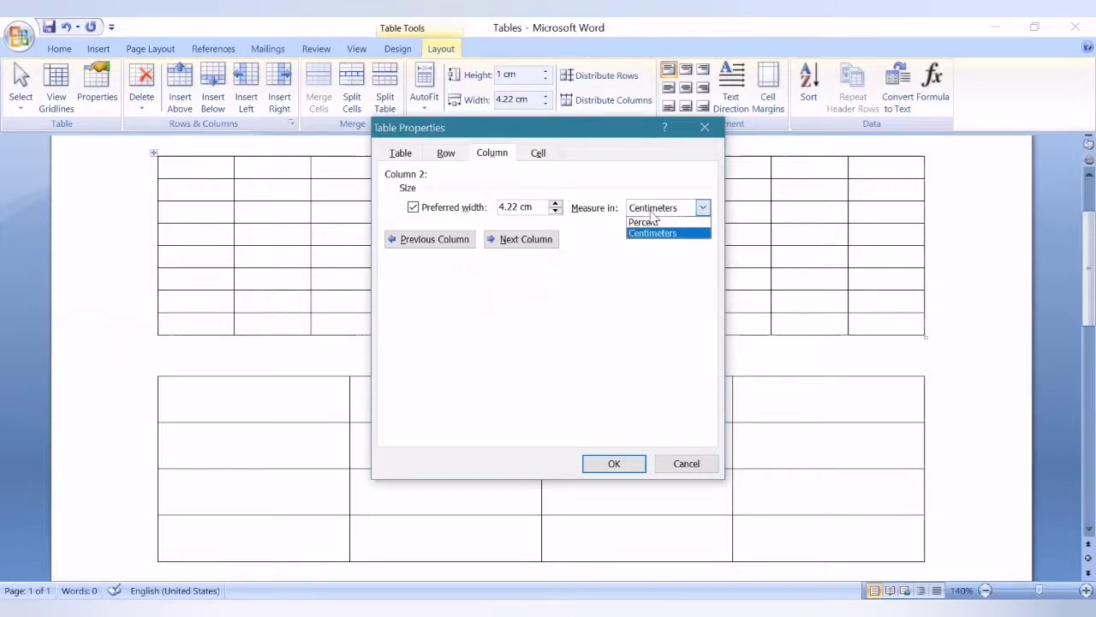
left_click(667, 223)
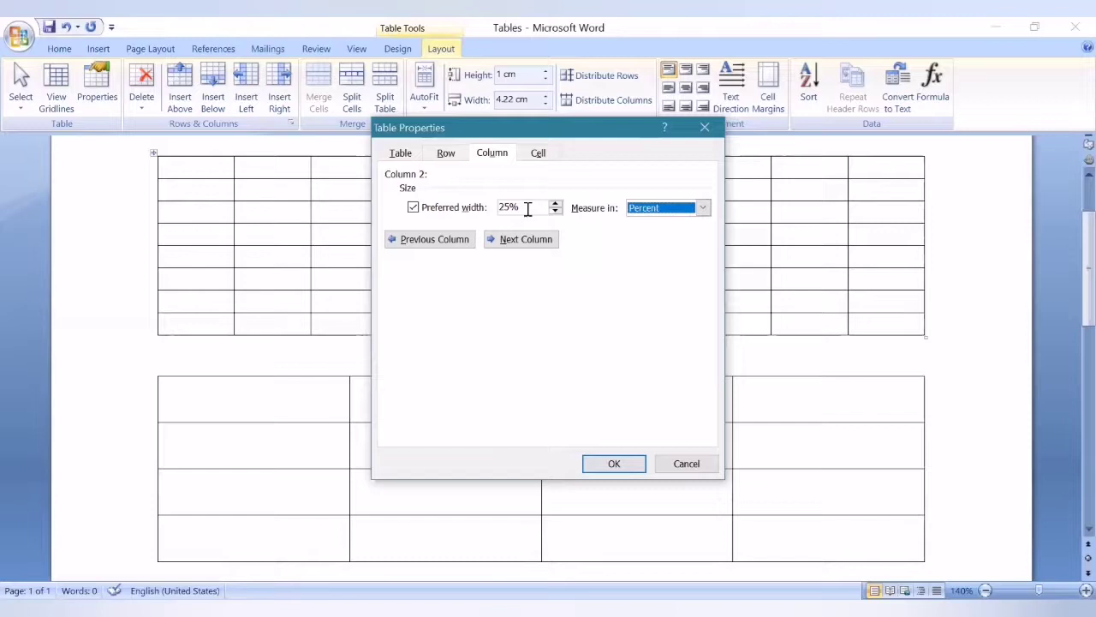
left_click(664, 208)
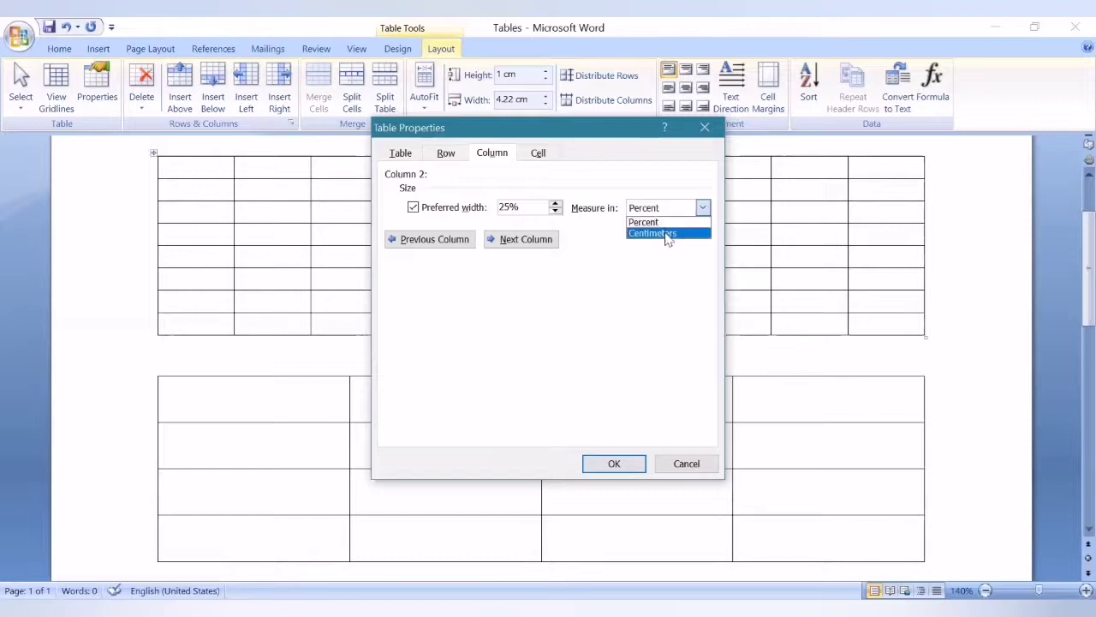
left_click(667, 235)
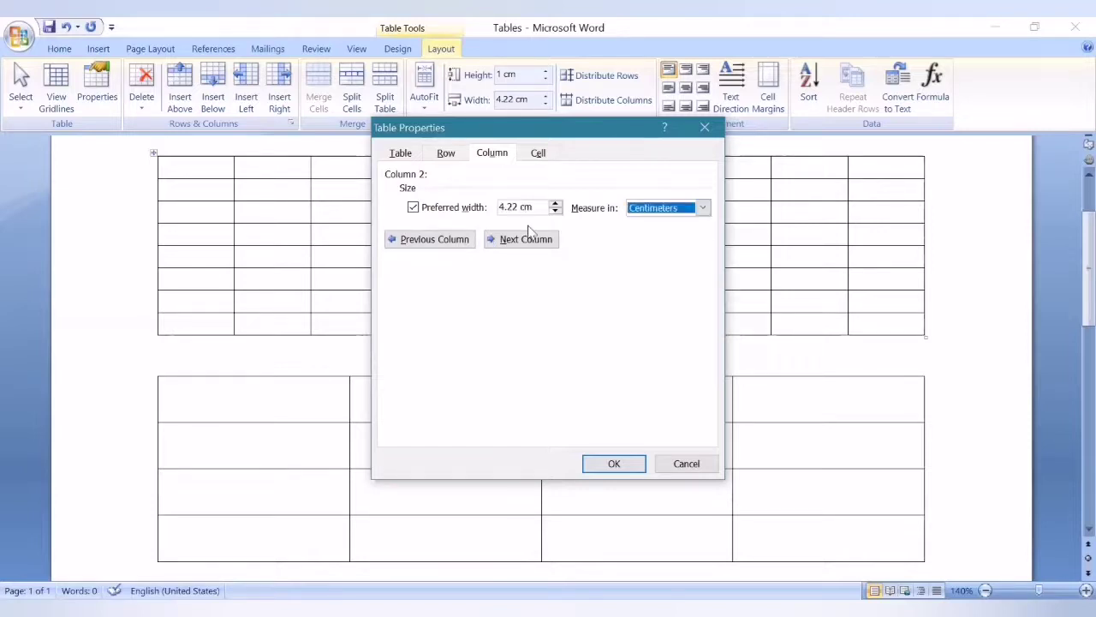
Display the cell settings of the second table and confirm the table properties
left_click(535, 154)
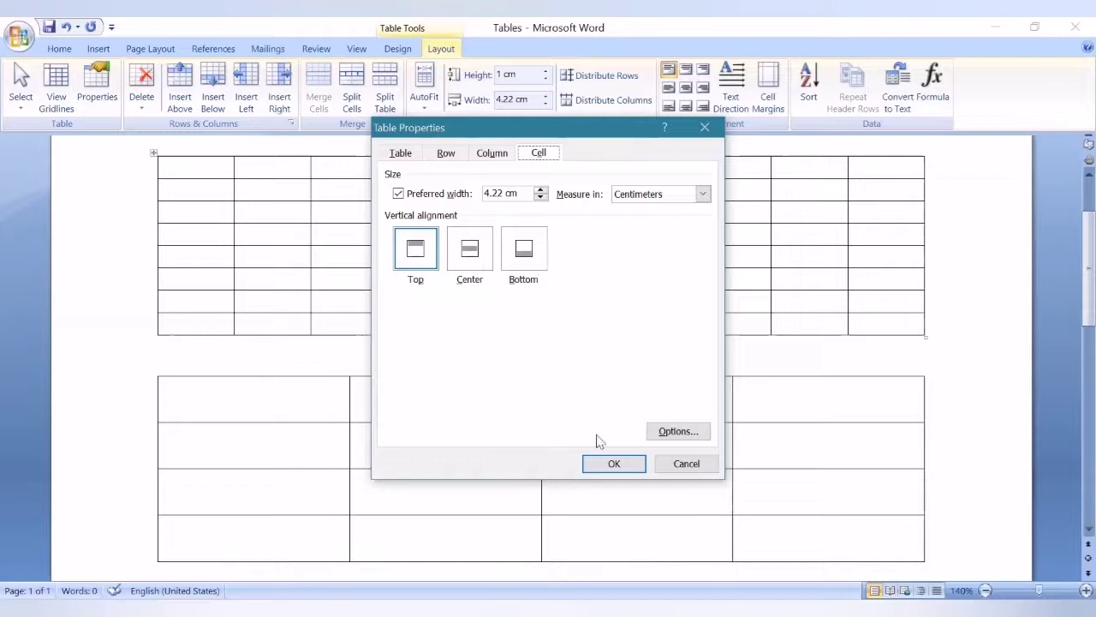
left_click(614, 463)
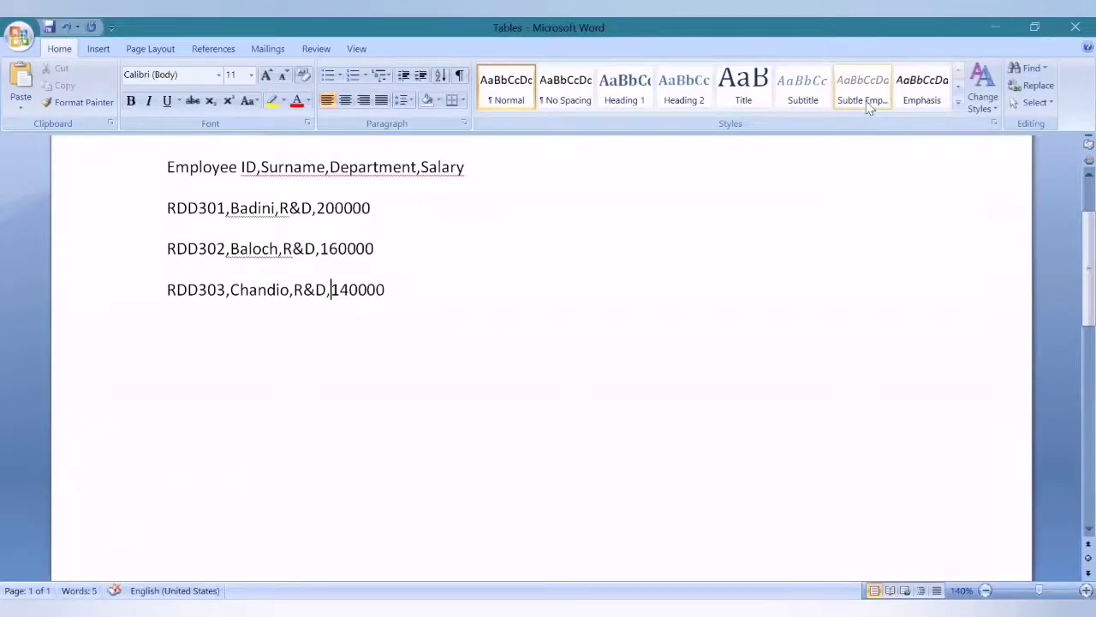
Insert an empty paragraph after each of the first three lines of the comma-separated employee list
scroll(556, 257, "up", 2)
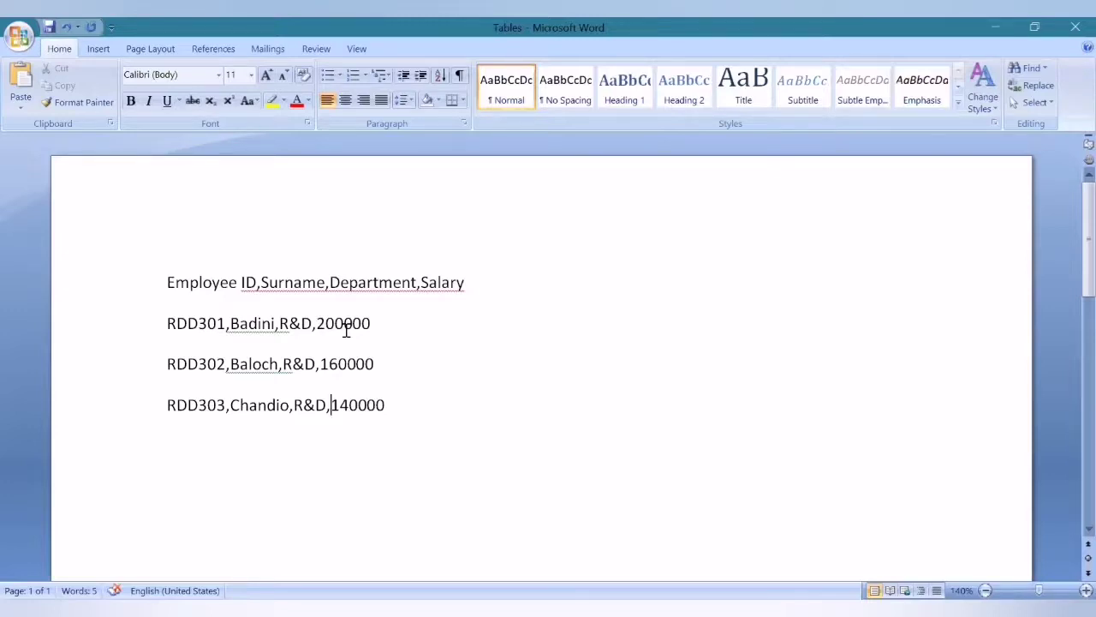
left_click(480, 284)
key("Return")
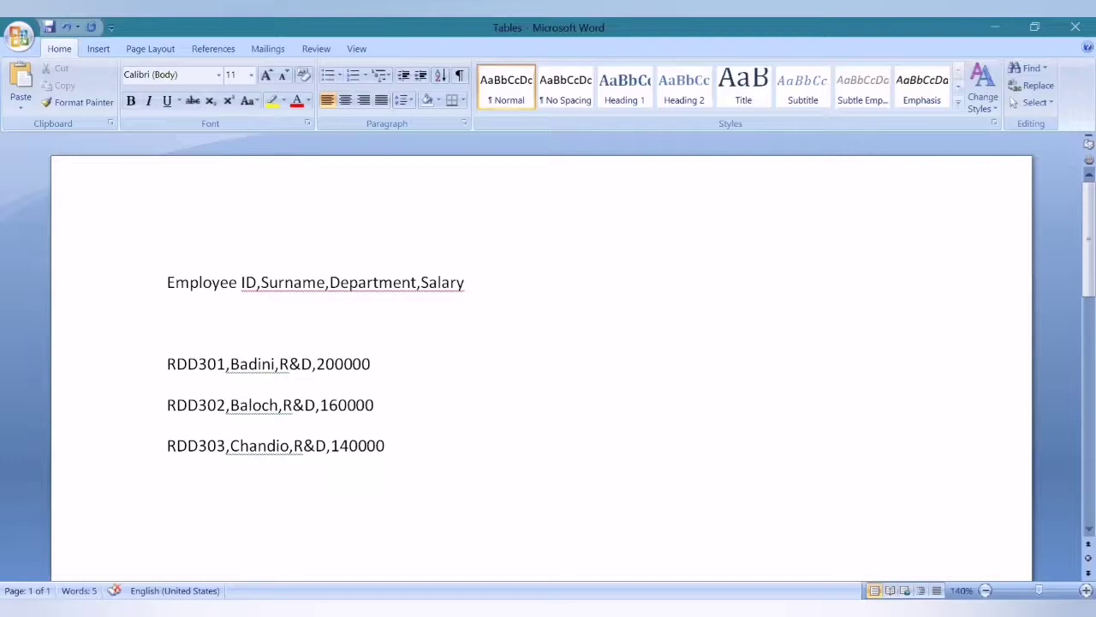
left_click(167, 364)
key("Down")
key("Left")
key("Return")
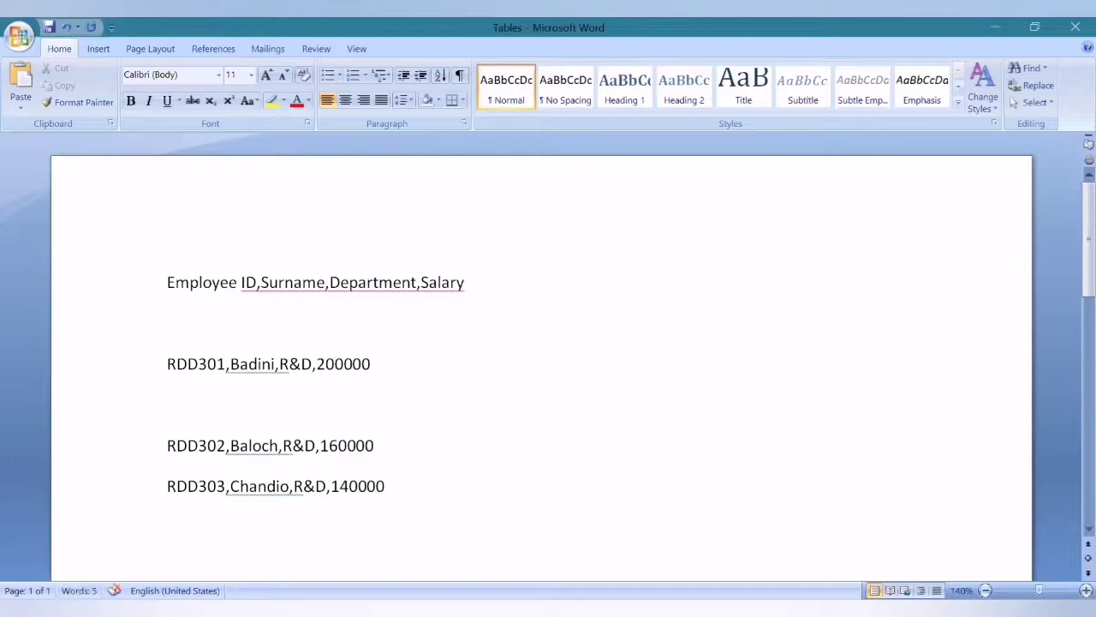
key("Down")
key("Down")
key("Left")
key("Return")
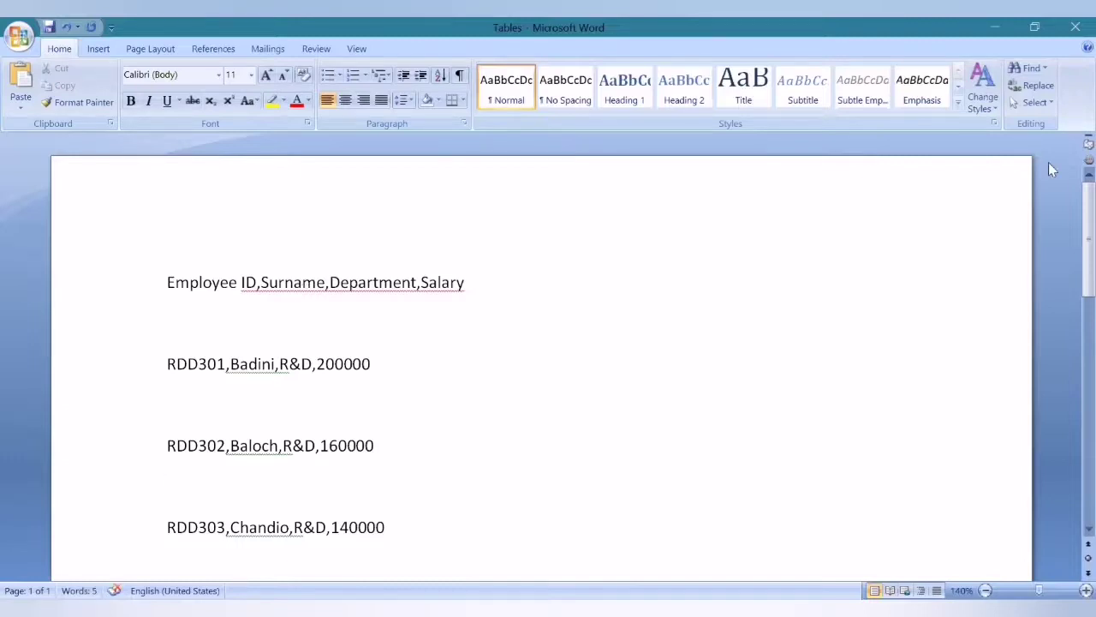
Convert the whole comma-separated employee list to a table with 4 columns, separating the text at commas
left_click_drag(1088, 221, 1088, 250)
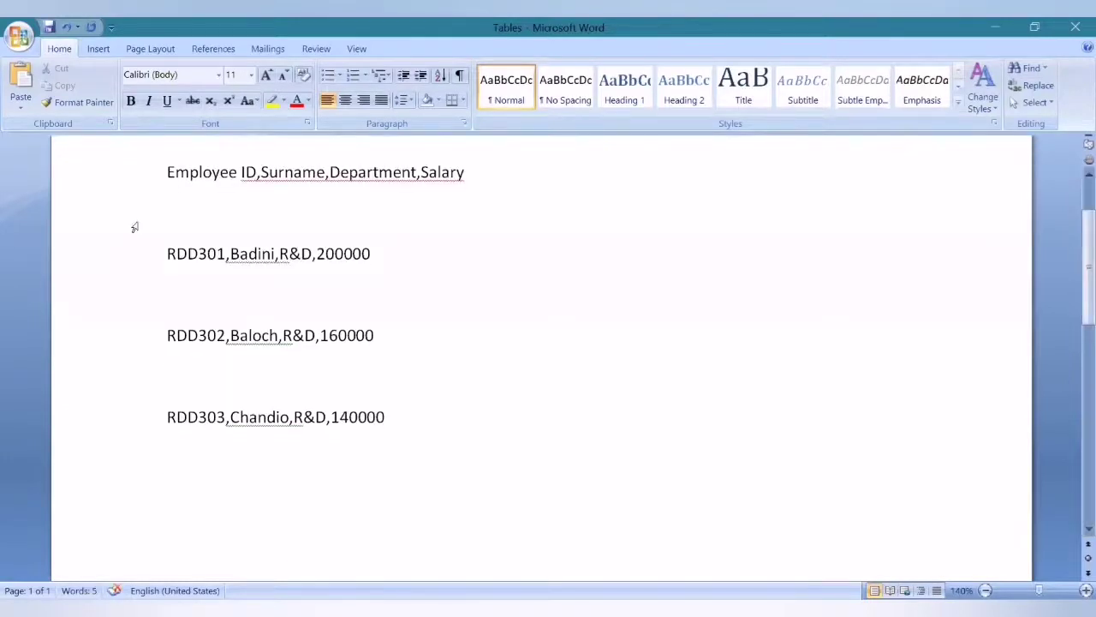
left_click_drag(162, 169, 469, 406)
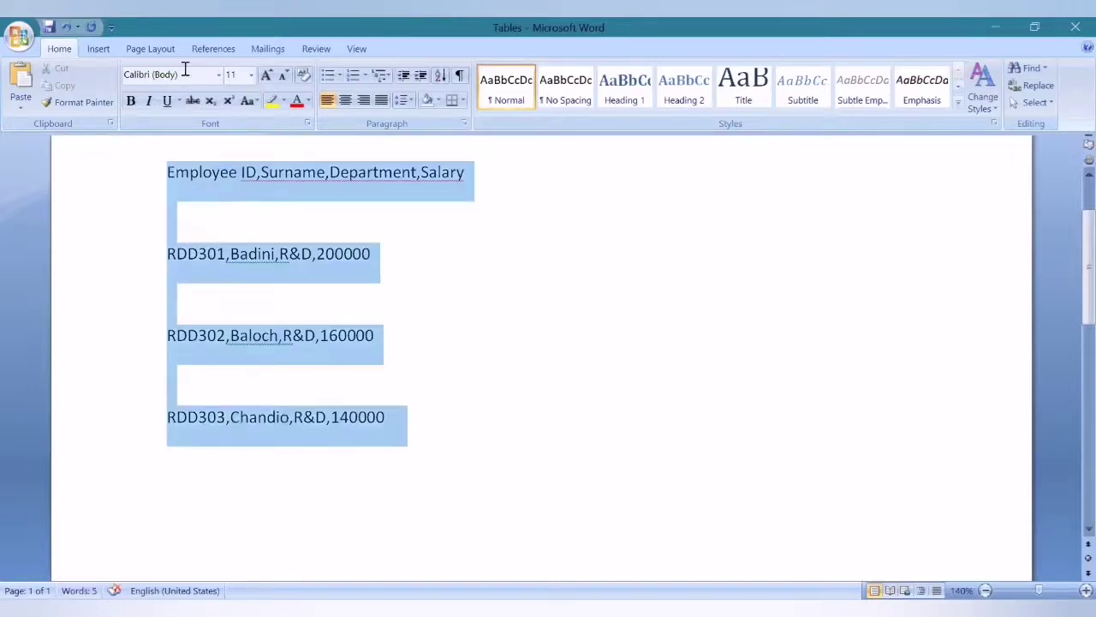
left_click(109, 45)
left_click(126, 90)
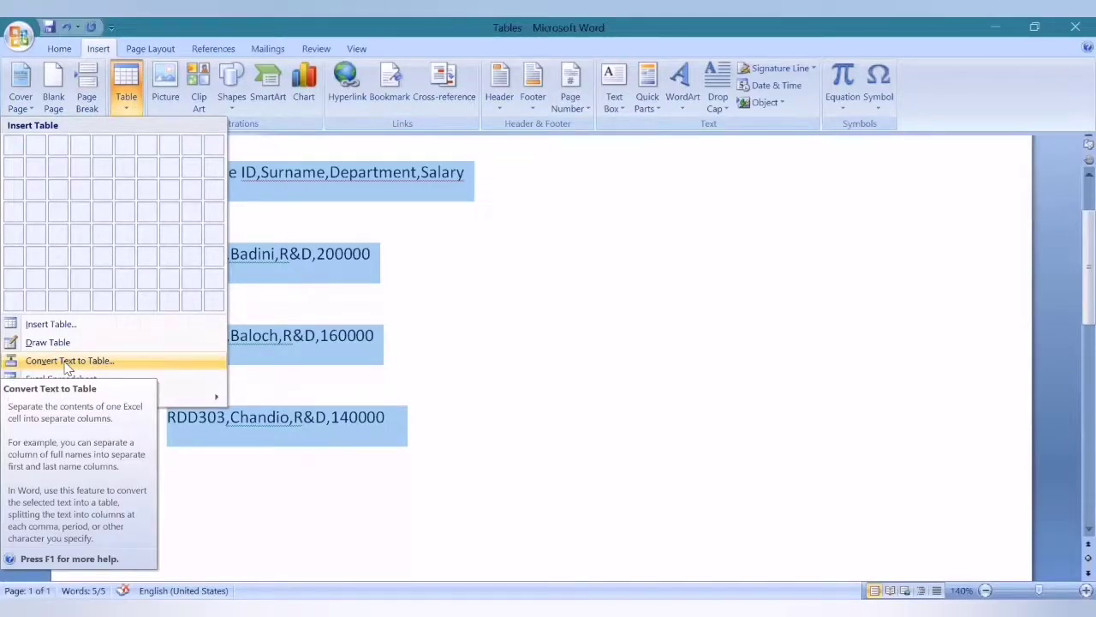
left_click(67, 360)
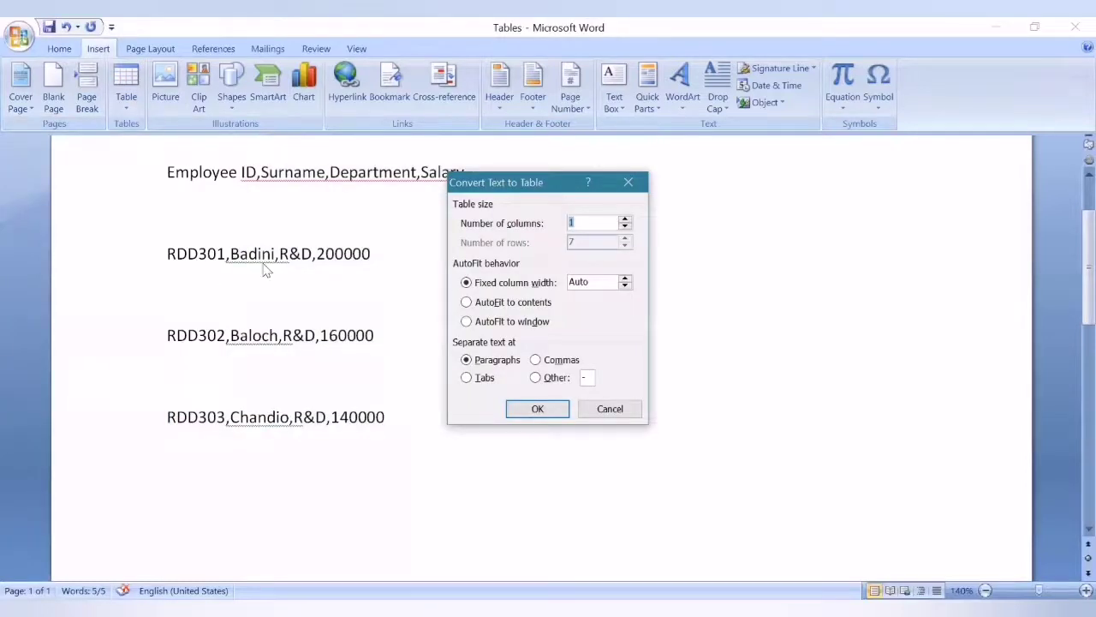
type("4")
left_click(535, 363)
left_click(548, 409)
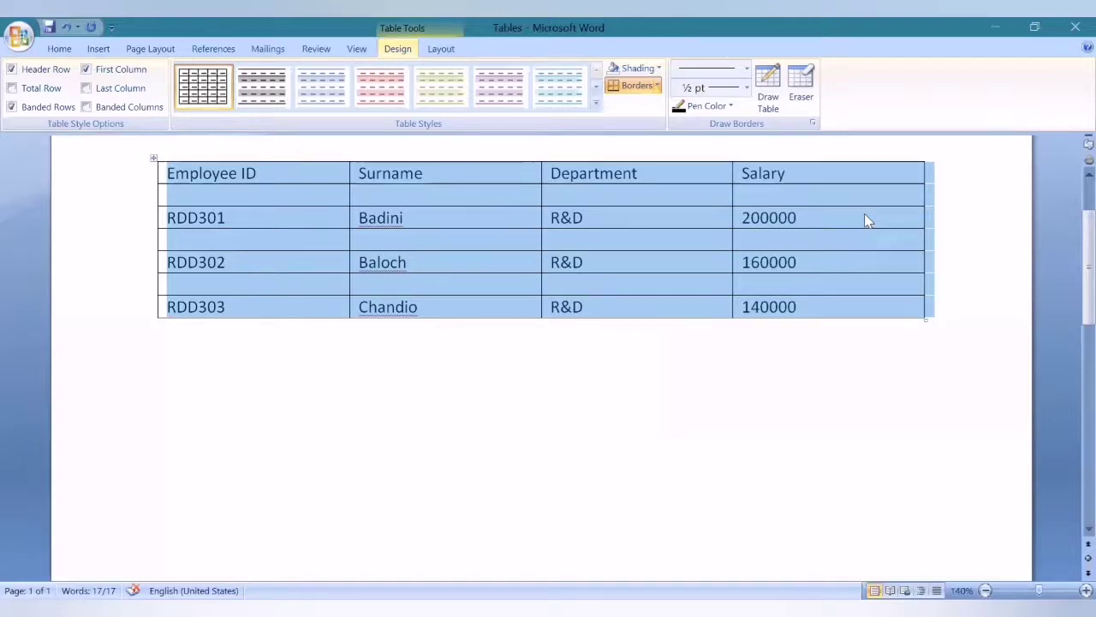
Add the centered caption "Comma Delimited Table" directly below the converted table
left_click(835, 382)
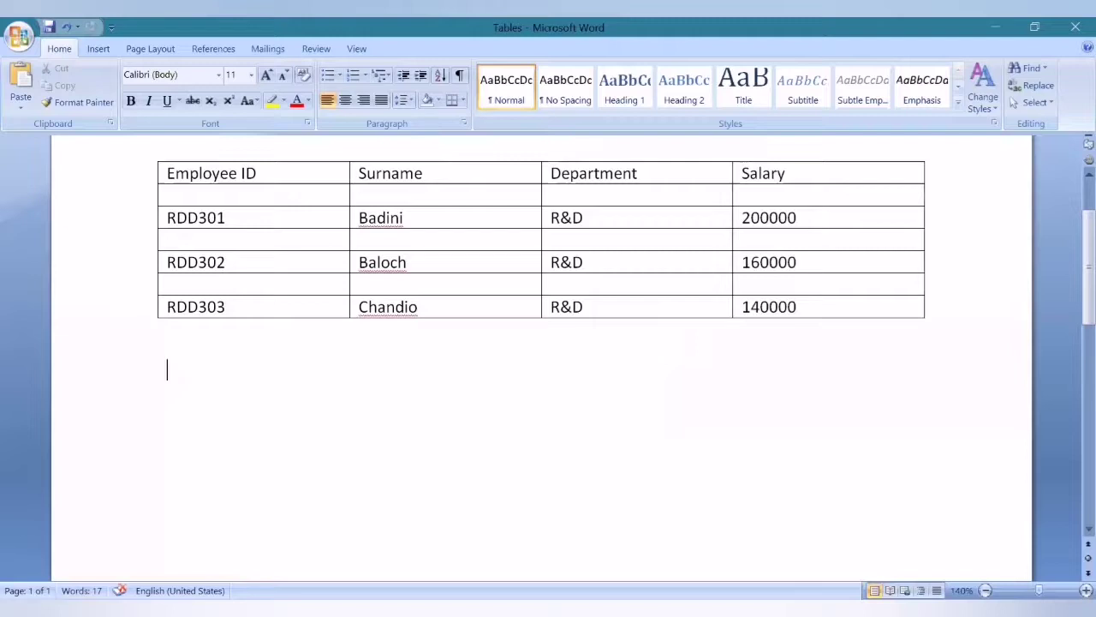
key("Up")
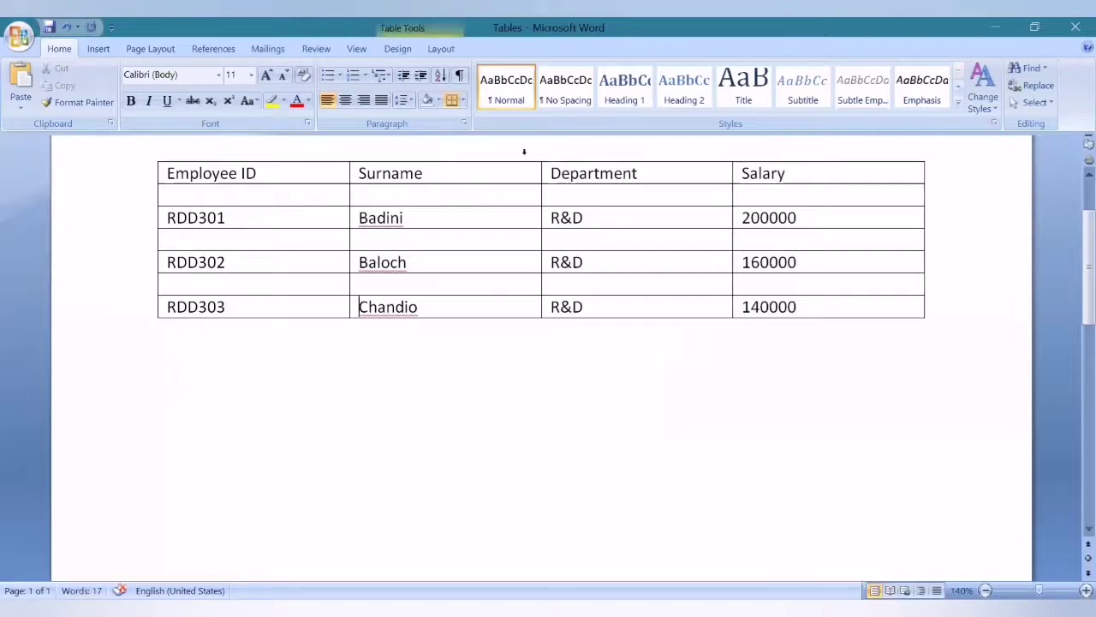
key("Down")
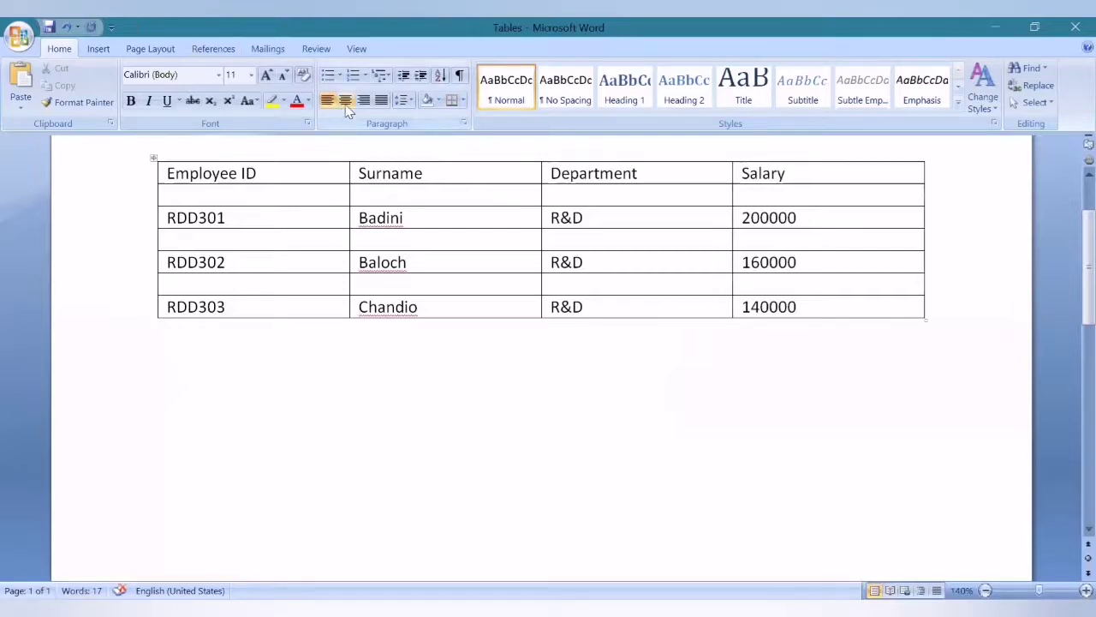
type("Comma")
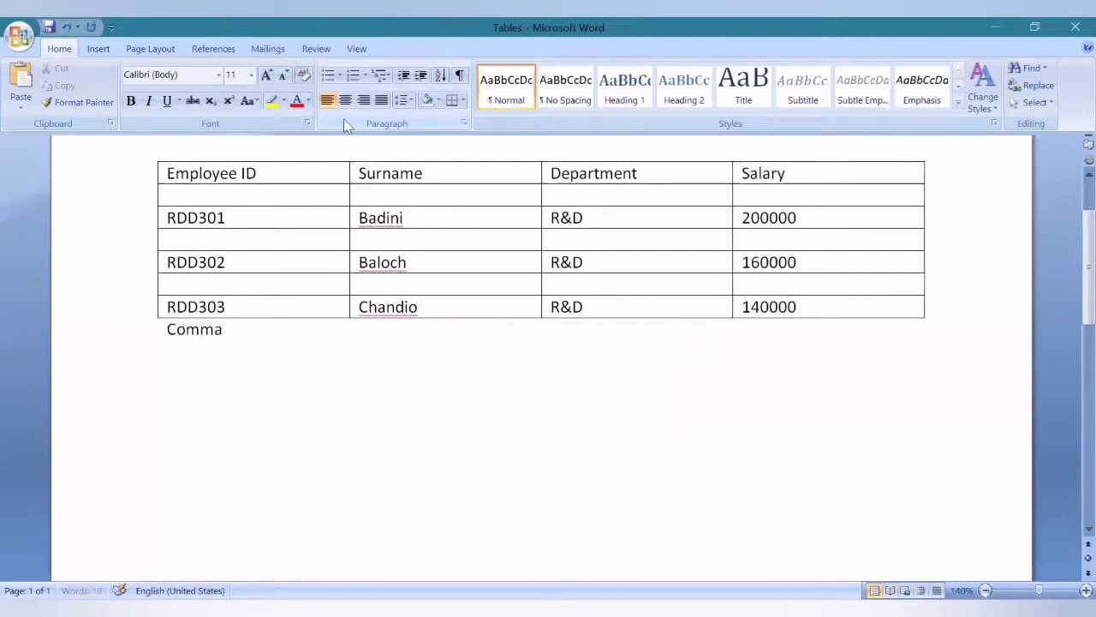
type(" Delimited Table")
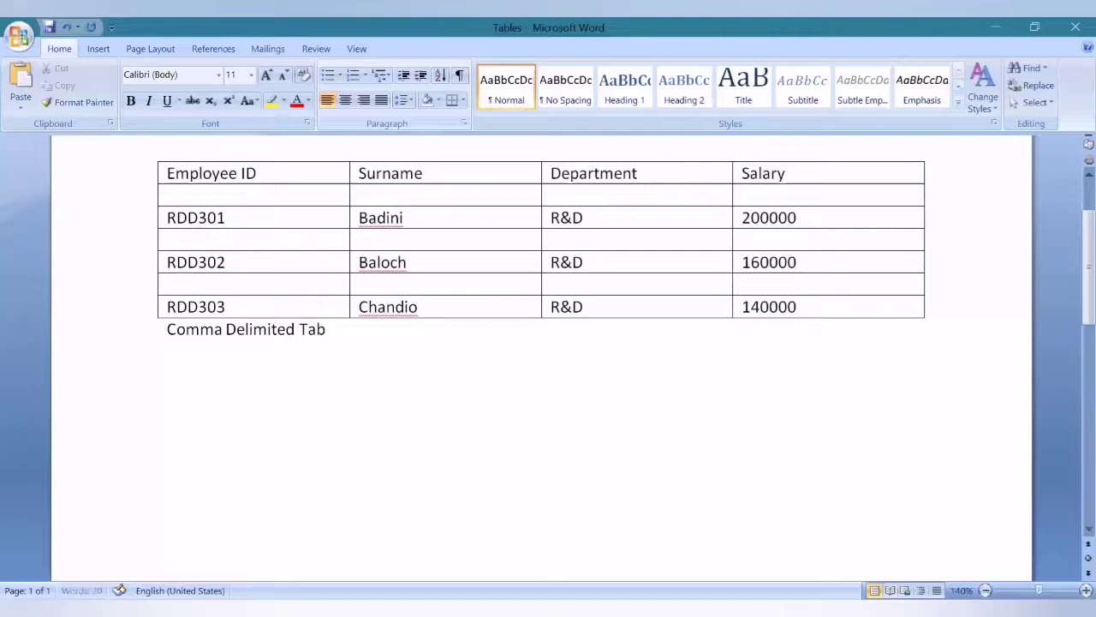
left_click(345, 101)
On a new left-aligned line below the caption, enter the tab-separated headings Employee ID, Surname, Department and Salary
key("Return")
key("ctrl+l")
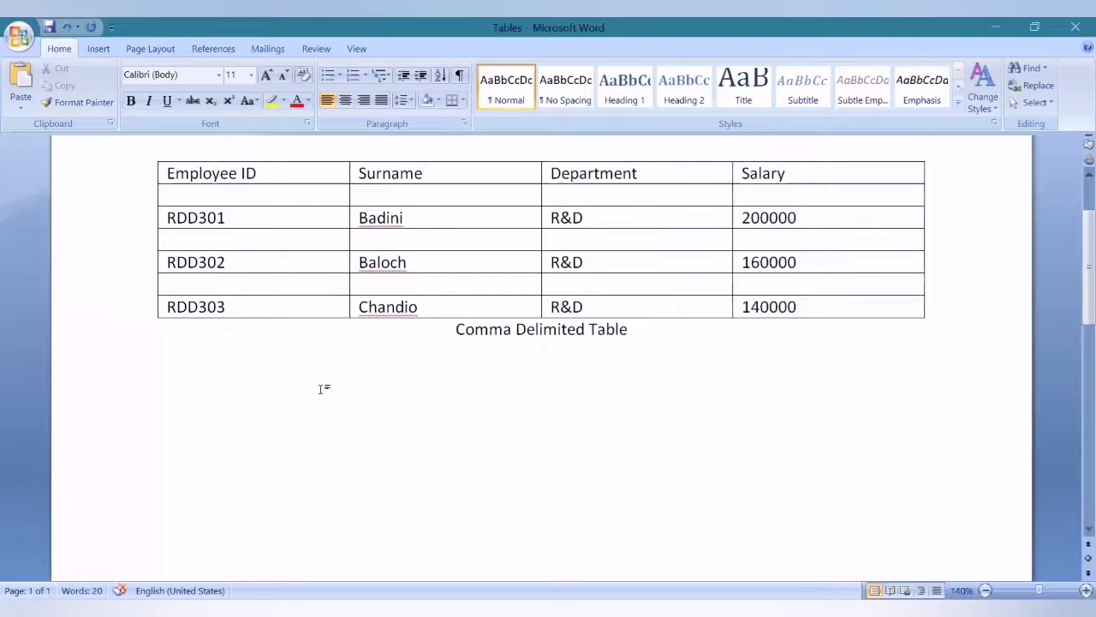
type("Employee ")
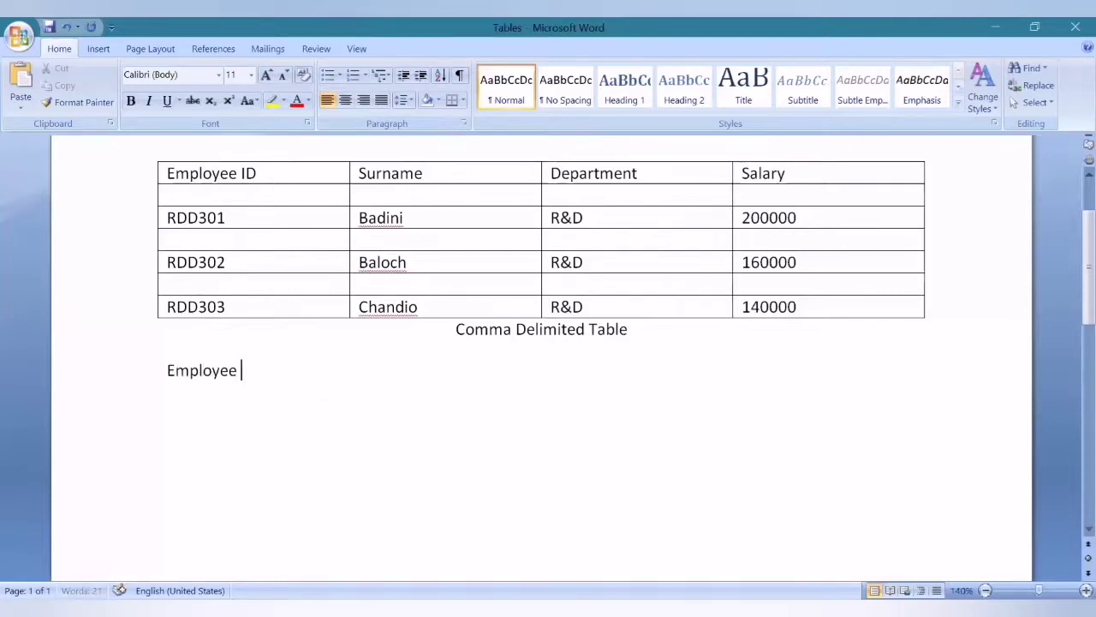
type("ID")
key("Tab")
type("Surname")
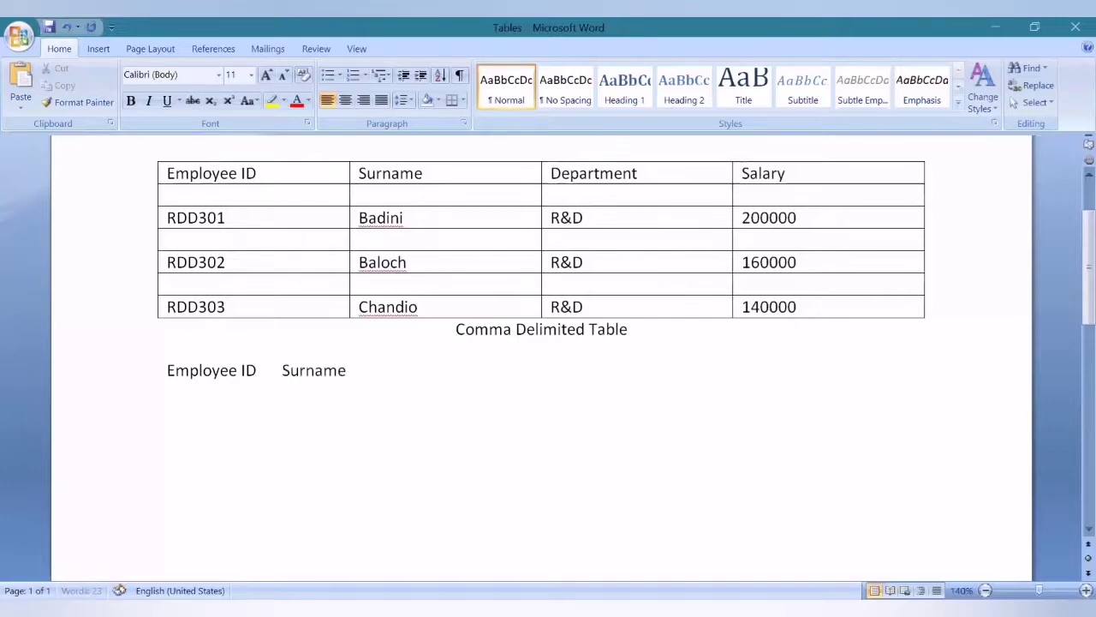
key("Tab")
type("Deprtm")
key("BackSpace")
key("BackSpace")
key("BackSpace")
type("a")
key("BackSpace")
key("BackSpace")
key("BackSpace")
type("ment")
key("Tab")
type("S")
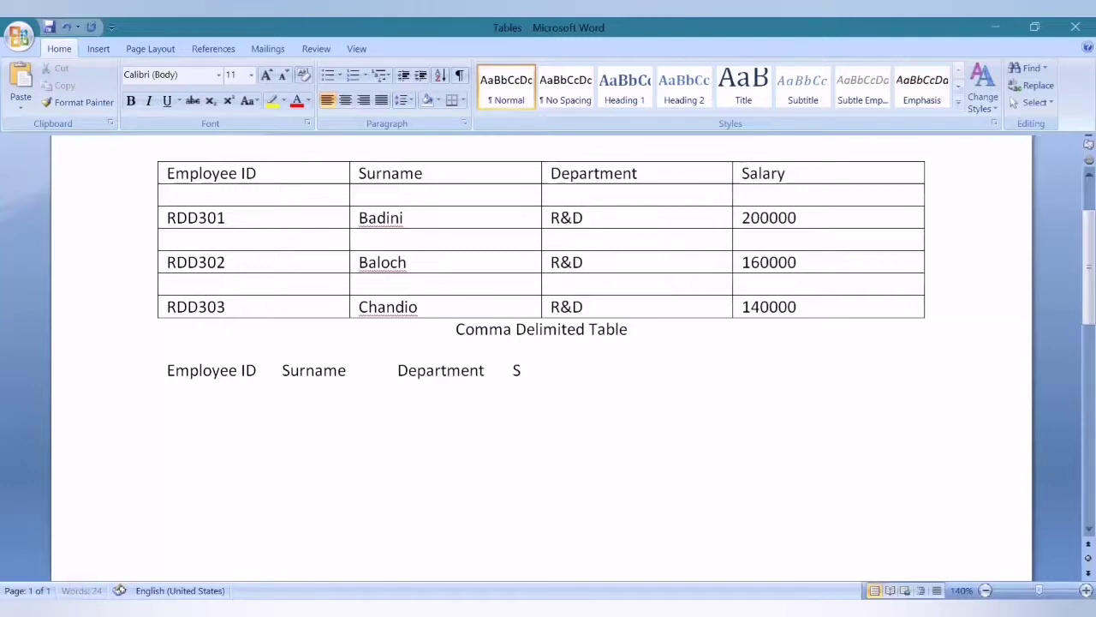
type("alary")
Enter the first employee's tab-separated record below the headings: employee ID, surname, department R&D and salary 200000
key("Return")
type("RDD301")
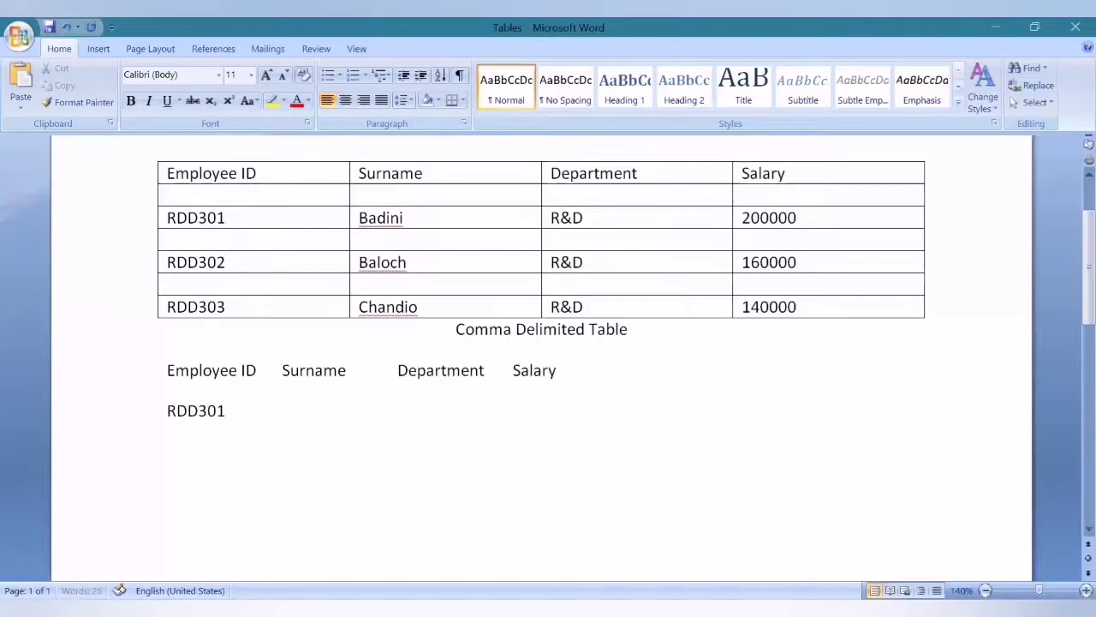
key("Tab")
type("Badinit")
key("Tab")
key("BackSpace")
key("BackSpace")
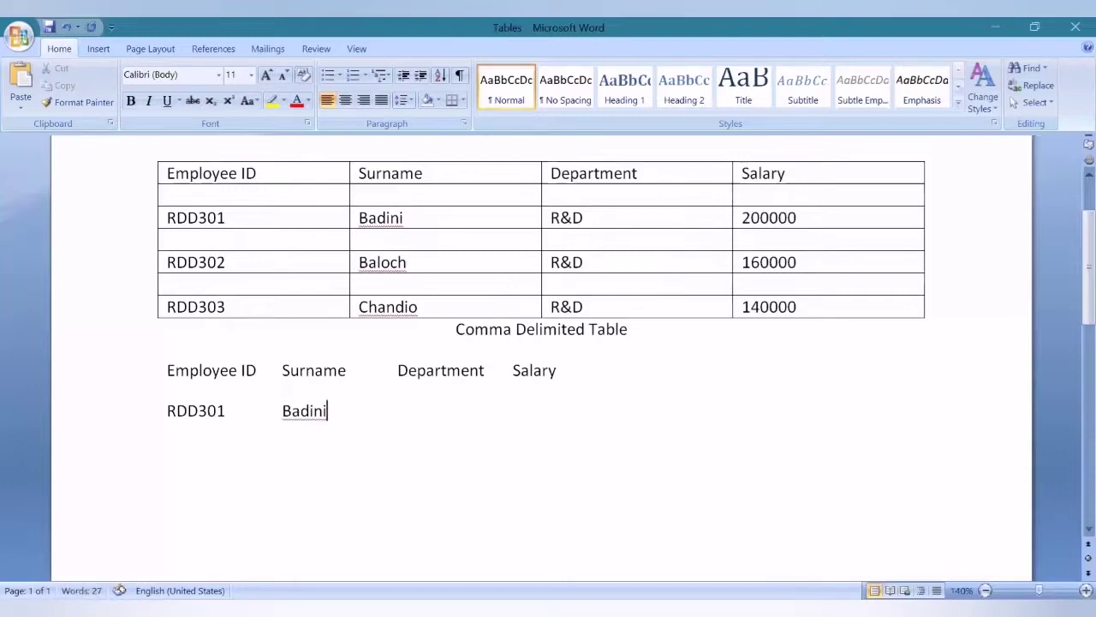
key("Tab")
type("R&D\t200000")
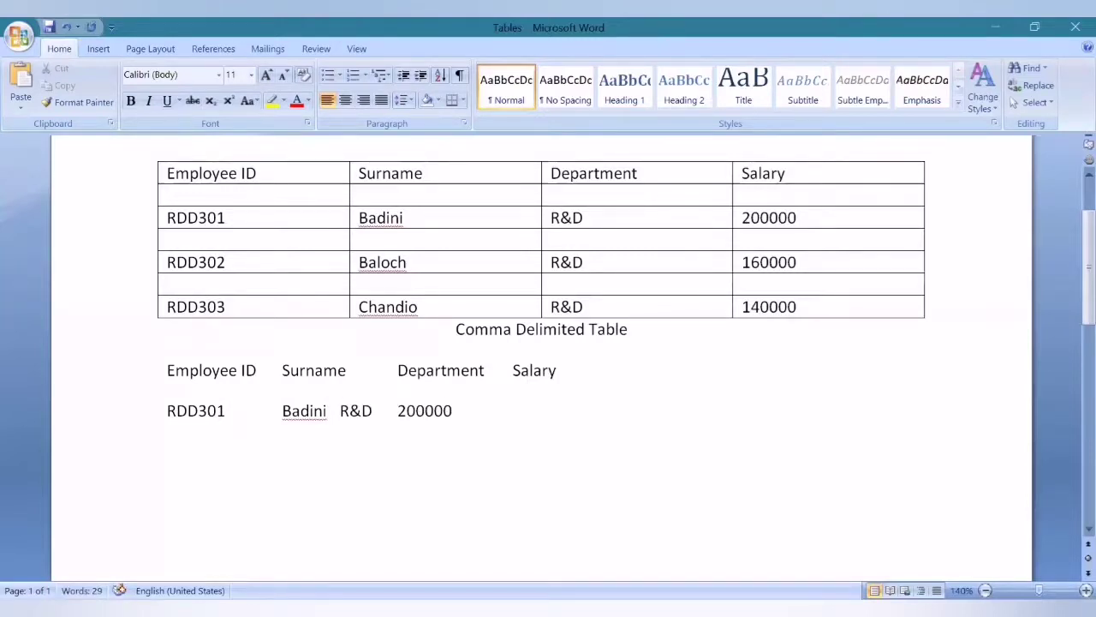
Enter the second employee's tab-separated record on a new line: employee ID, surname, department R&D and salary 160000
key("Return")
type("RDD302")
key("Tab")
type("C")
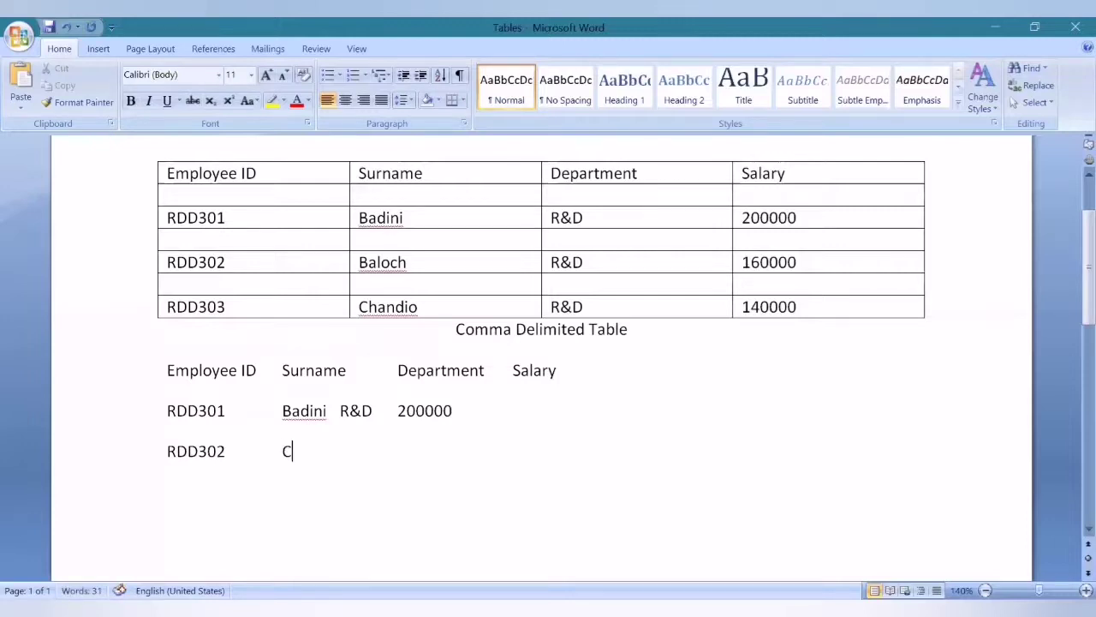
key("BackSpace")
type("Baloch")
key("Tab")
type("R&F")
key("BackSpace")
type("D")
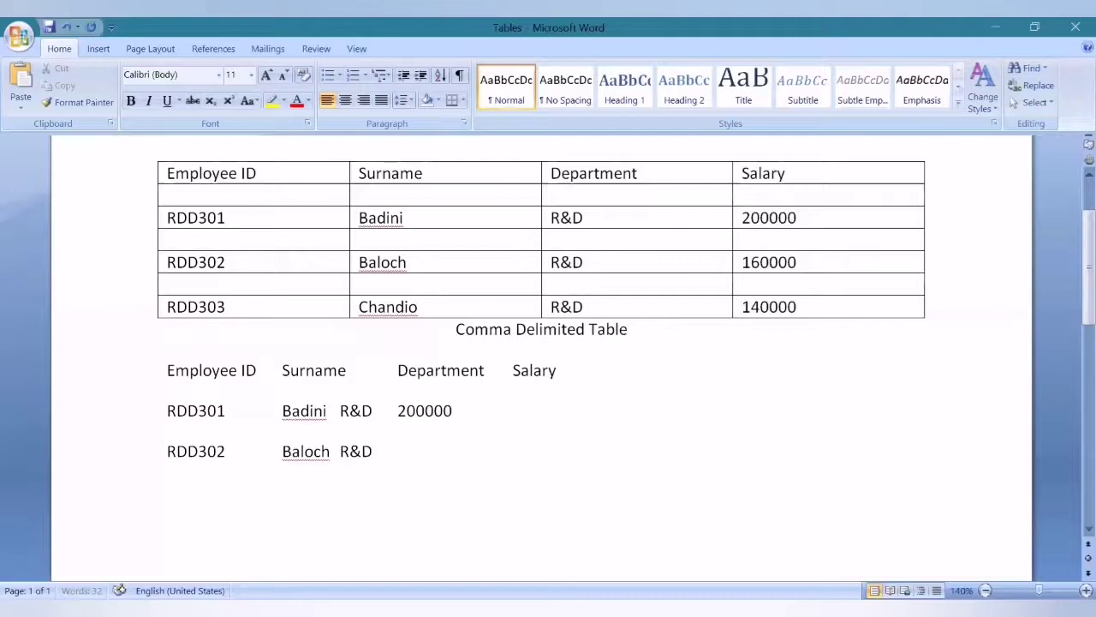
key("Tab")
type("160000")
Enter the third employee's tab-separated record on a new line: employee ID, surname, department R&D and salary 140000
key("Return")
type("RDD303")
key("Tab")
type("Chandio")
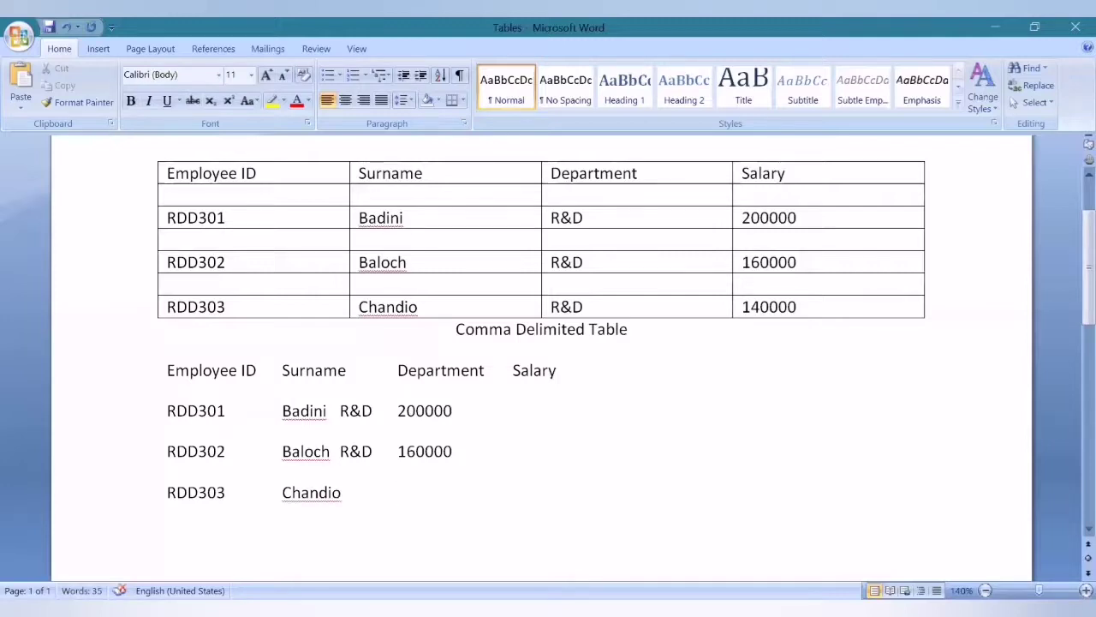
key("Tab")
type("R&D\t140000")
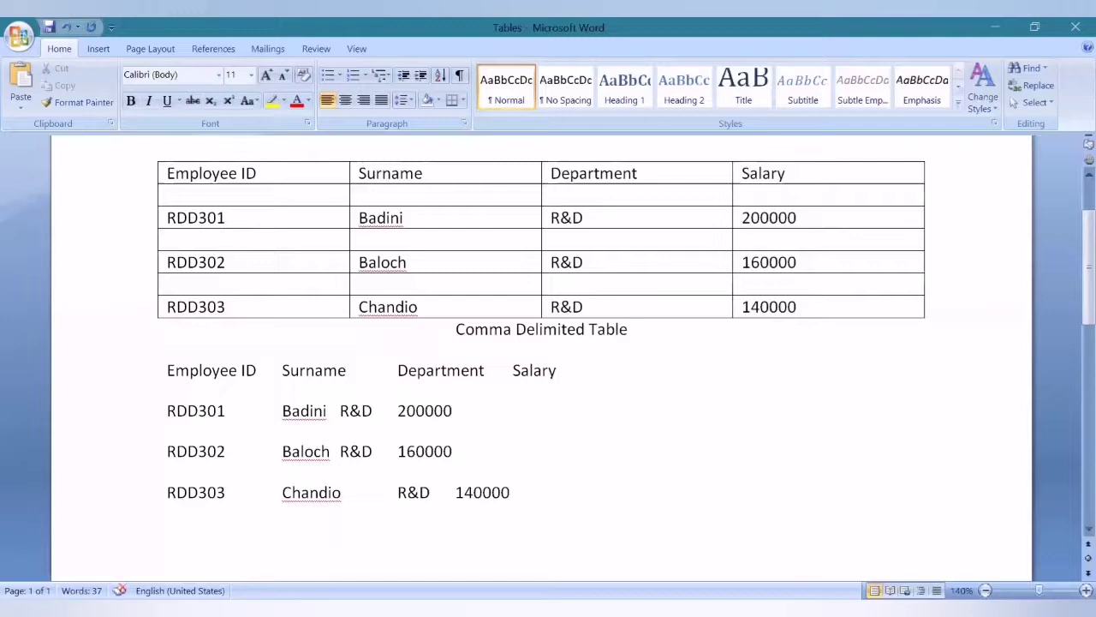
Convert the tab-separated employee text below the comma-delimited table into a four-column table, separating text at tabs
left_click_drag(168, 370, 538, 488)
left_click(538, 488)
left_click_drag(166, 370, 535, 499)
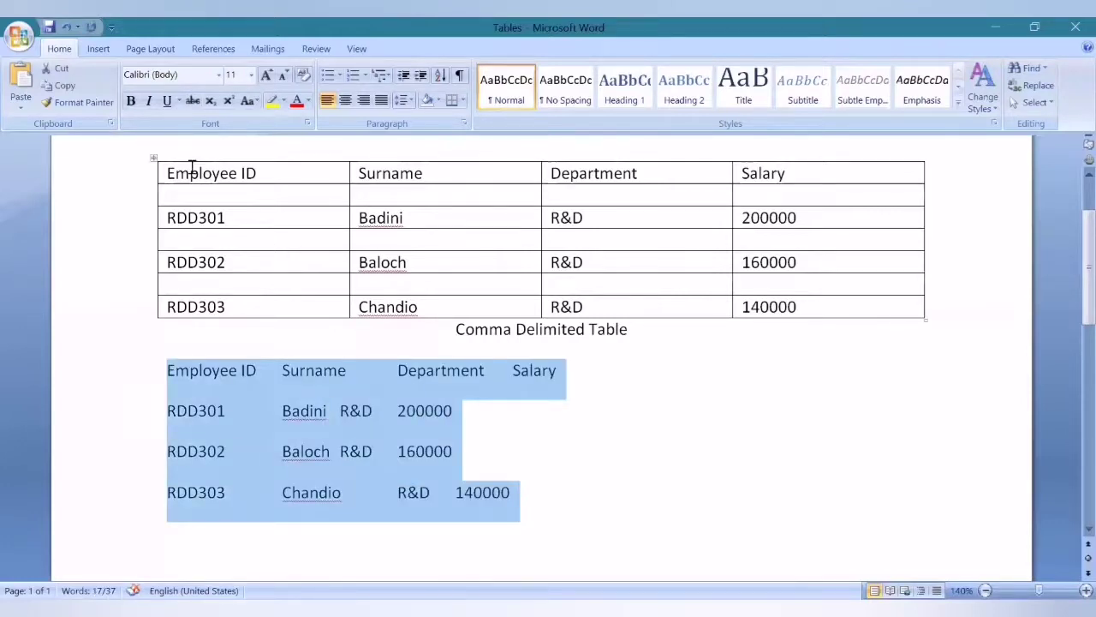
left_click(103, 50)
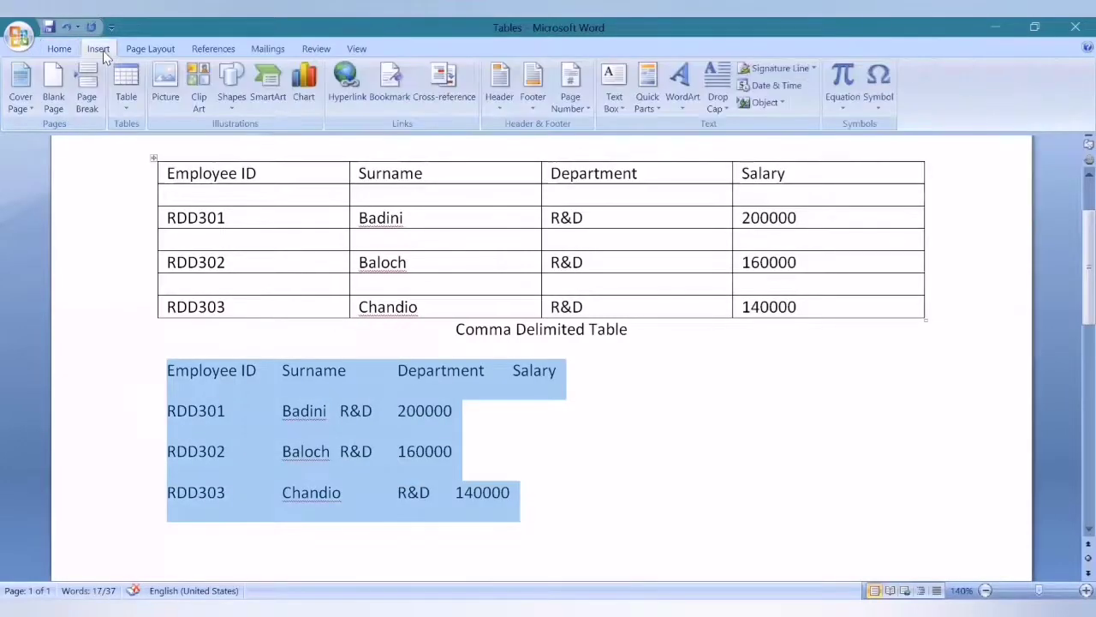
left_click(126, 110)
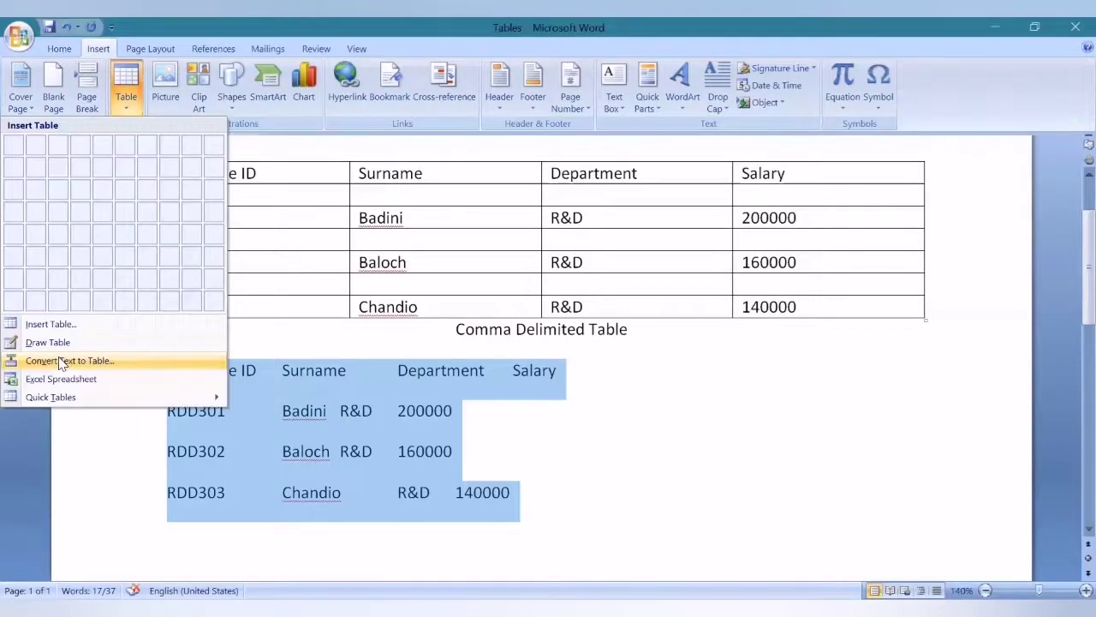
left_click(62, 361)
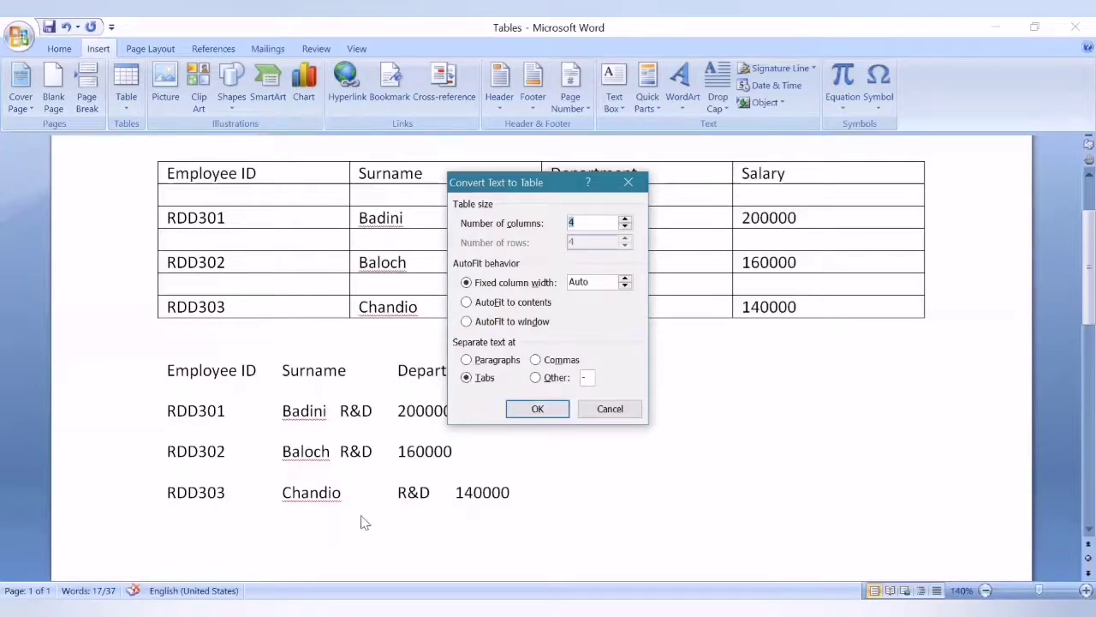
left_click(487, 381)
key("Return")
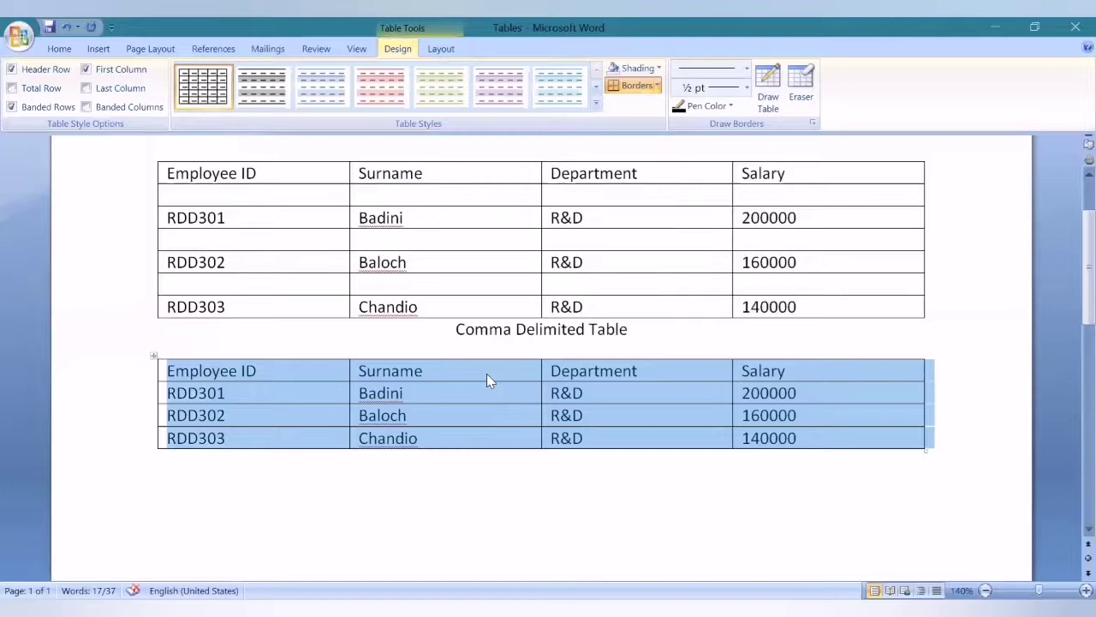
left_click(527, 438)
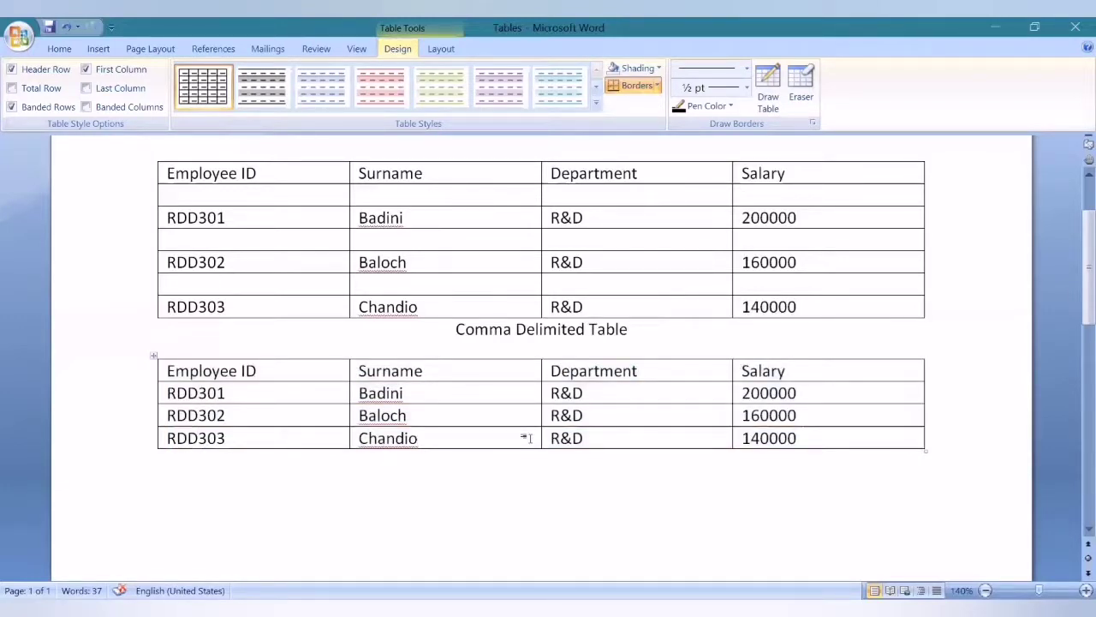
Add the centered caption "Tab Delimited Table" directly below the new table
left_click(553, 490)
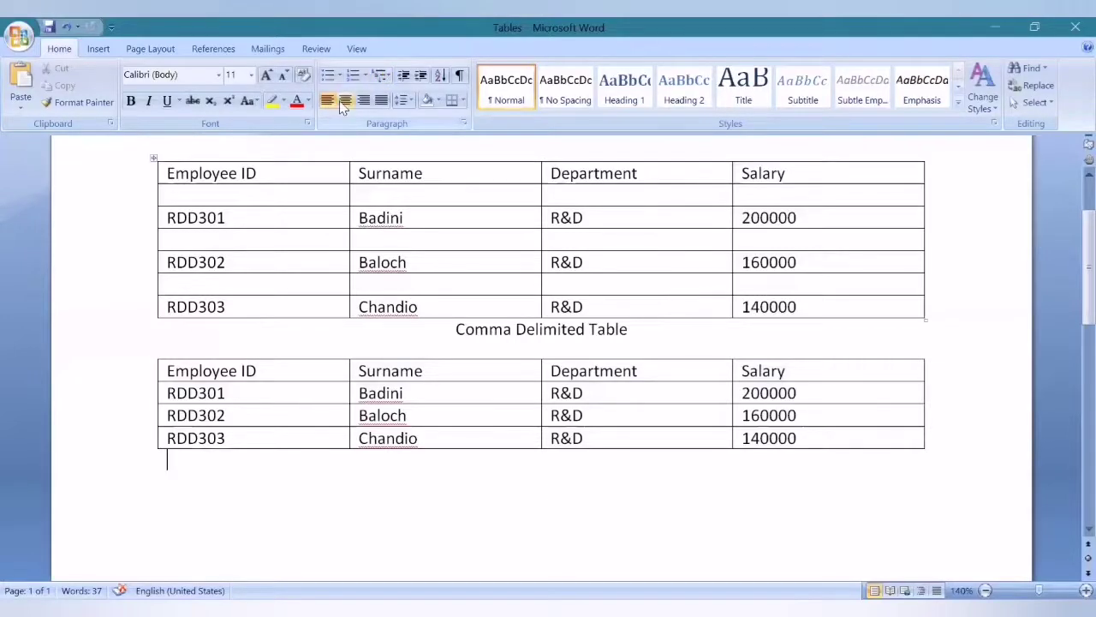
left_click(341, 103)
type("Tab D")
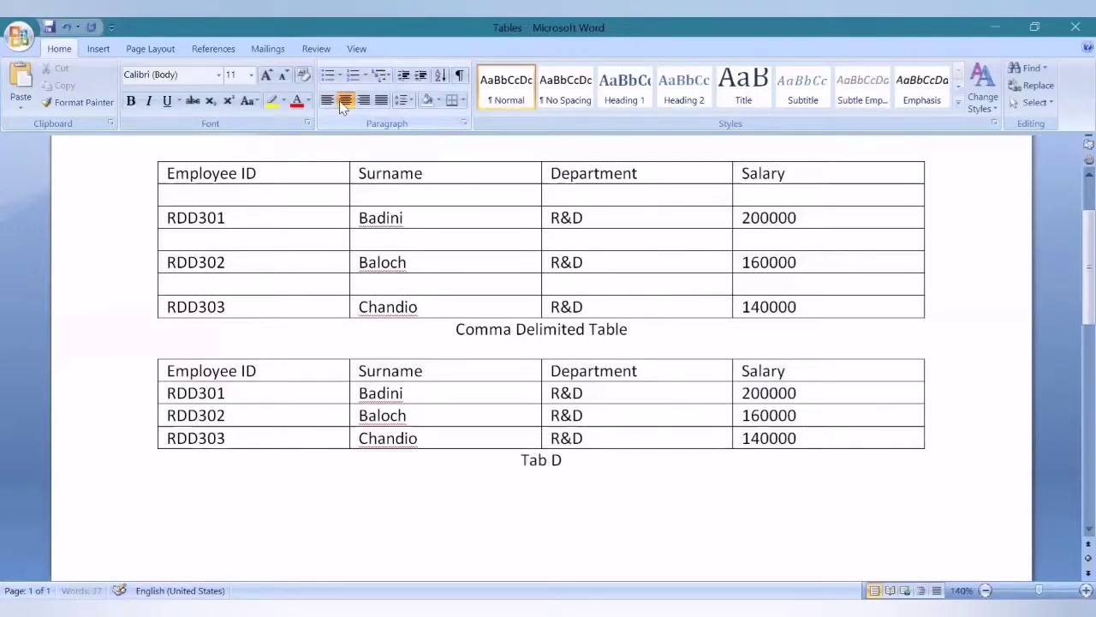
type("elimi")
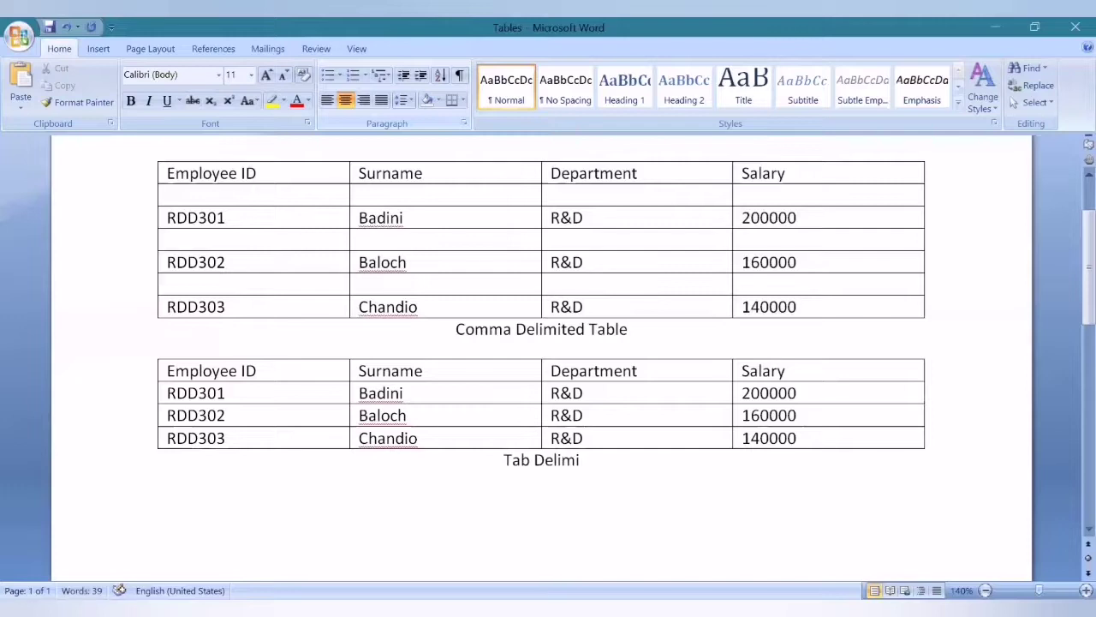
type("ted")
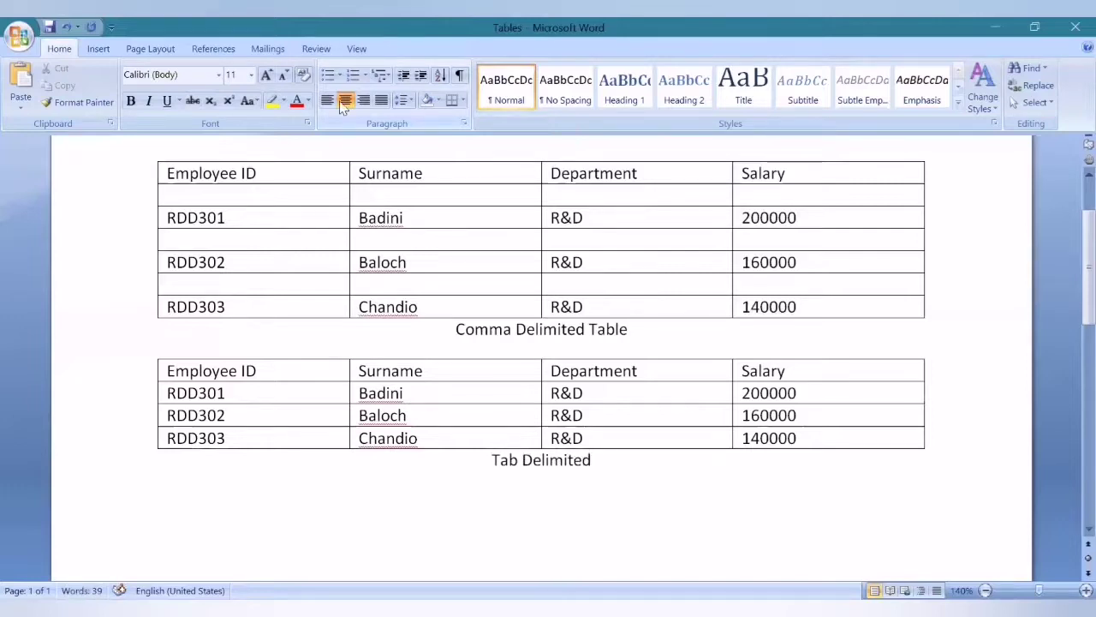
type(" Table")
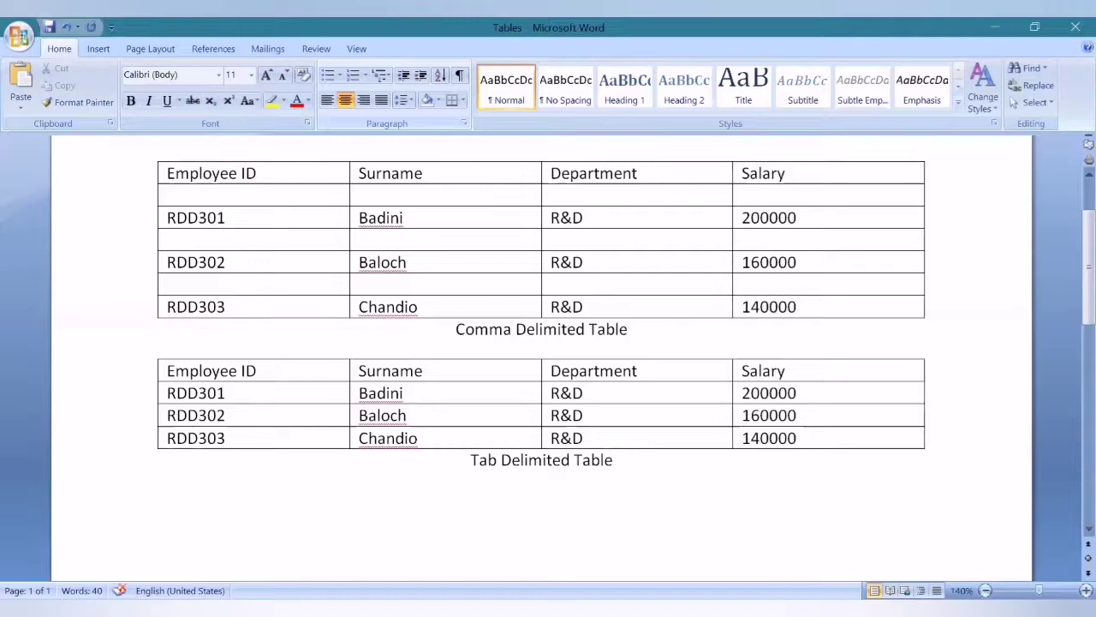
left_click(838, 392)
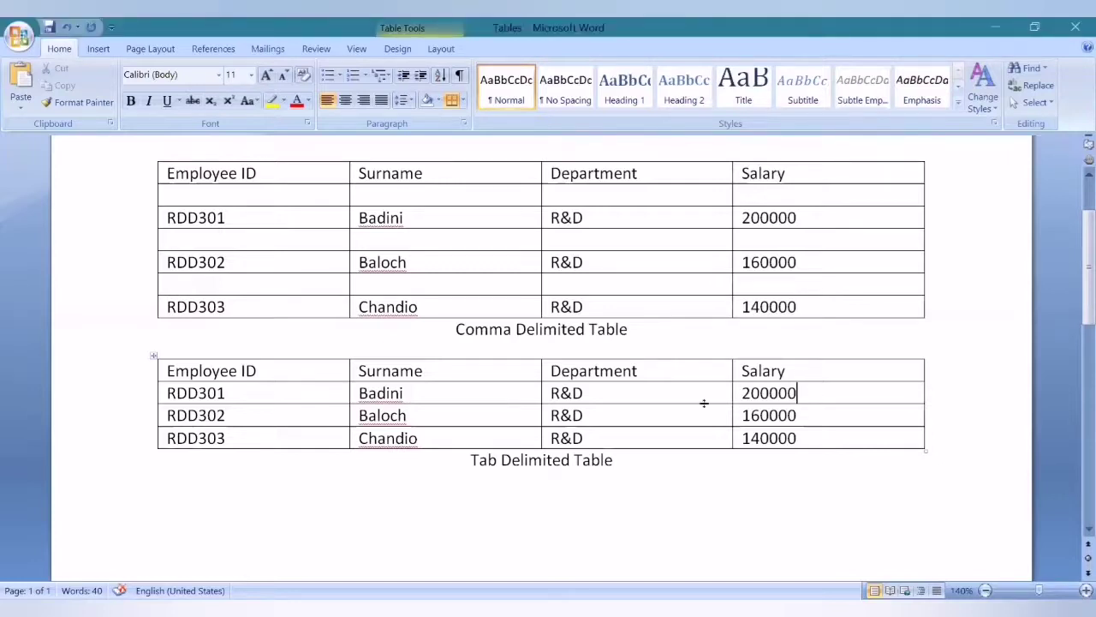
left_click(617, 413)
left_click(118, 51)
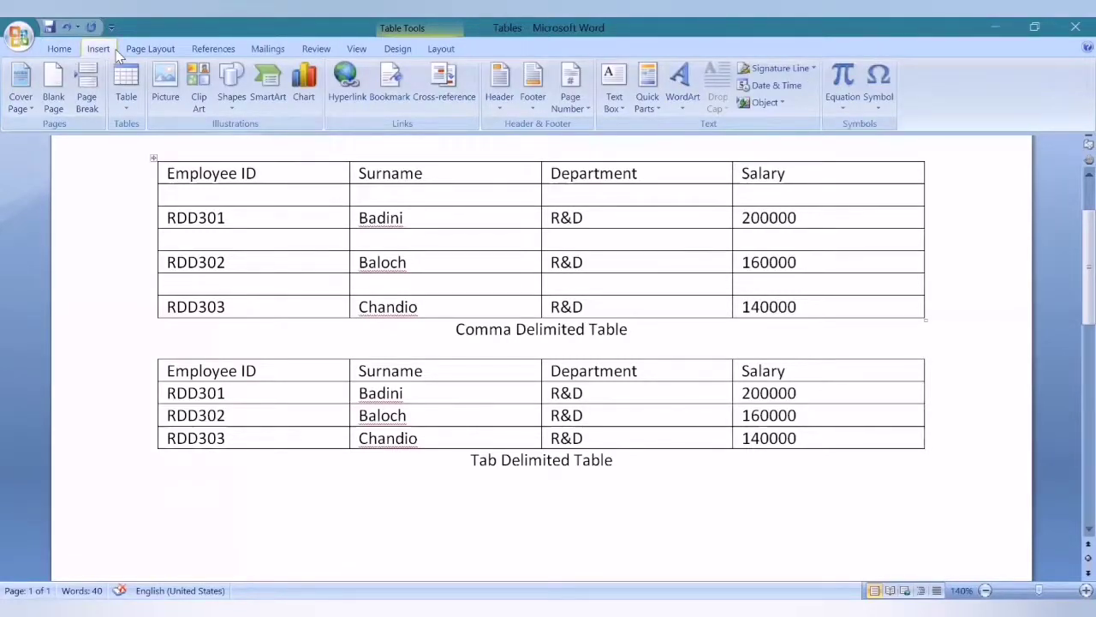
left_click(126, 101)
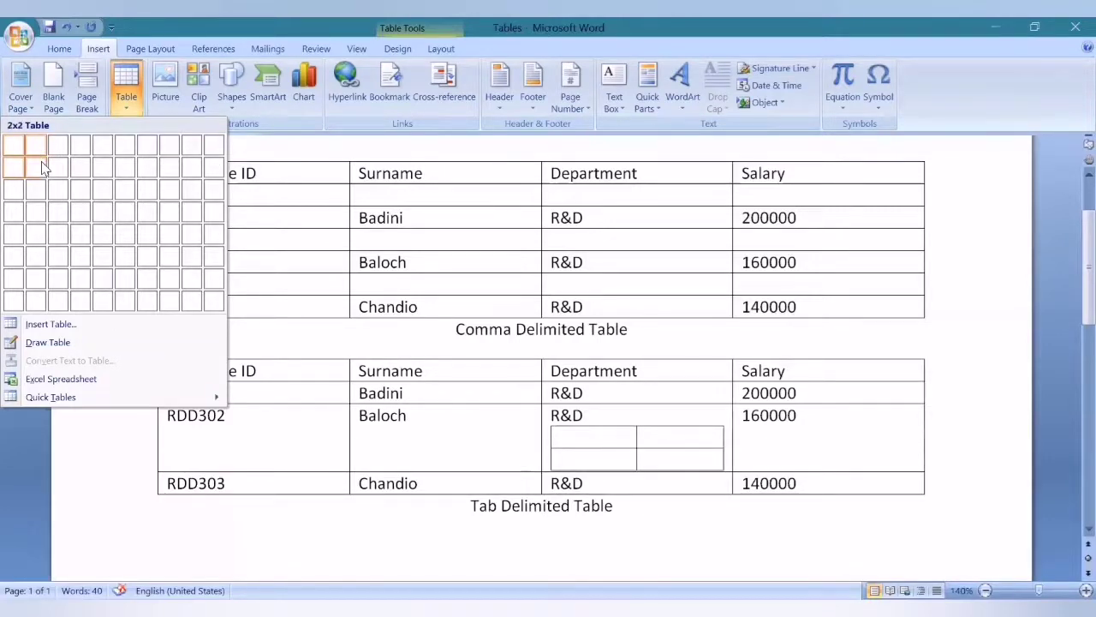
left_click(644, 414)
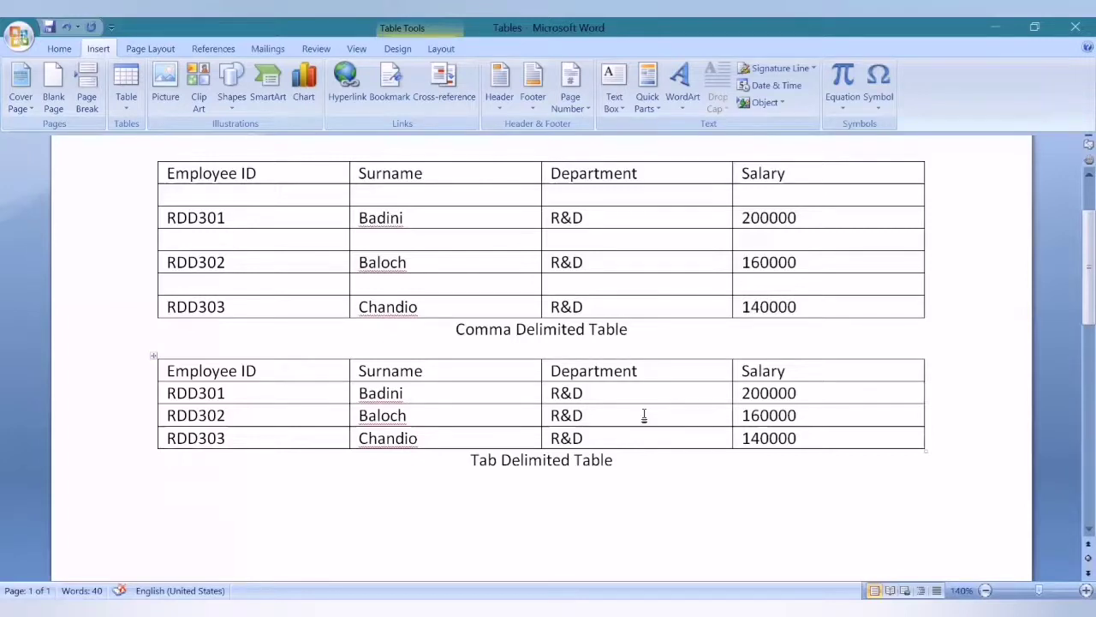
Insert an empty row above the second employee's row in the tab-delimited table
right_click(644, 415)
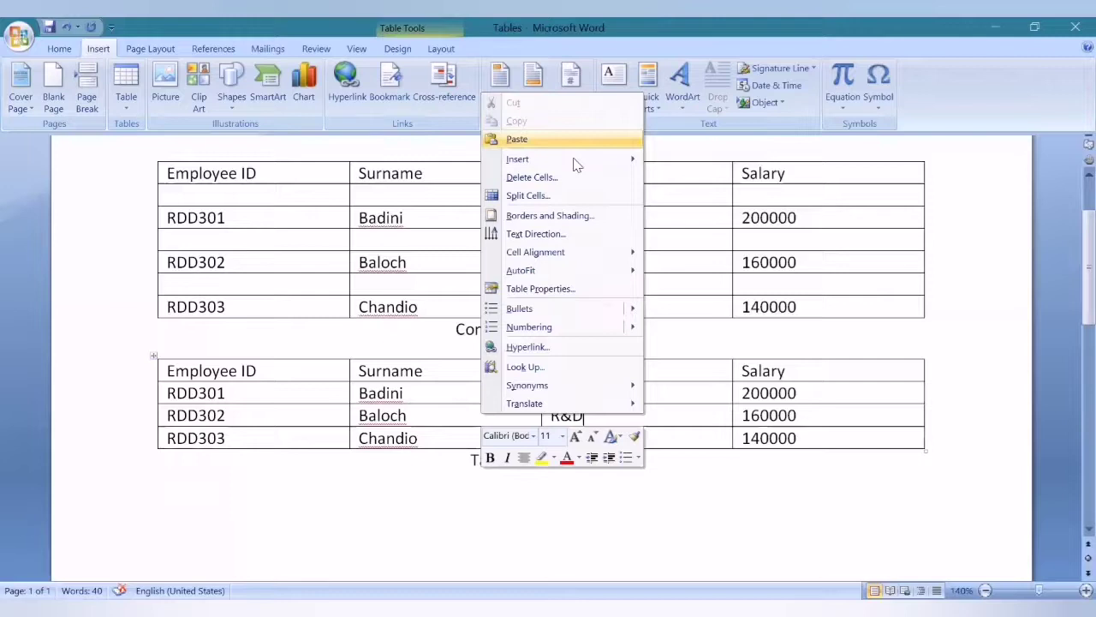
mouse_move(576, 161)
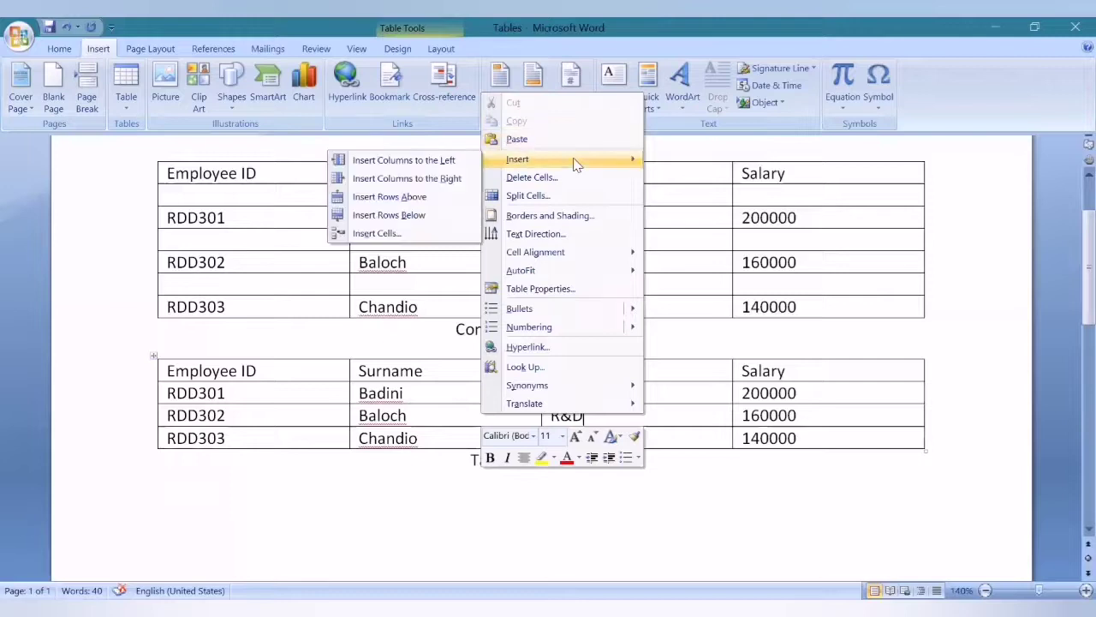
left_click(420, 201)
Insert an empty column between Department and Salary in the tab-delimited table
left_click(613, 444)
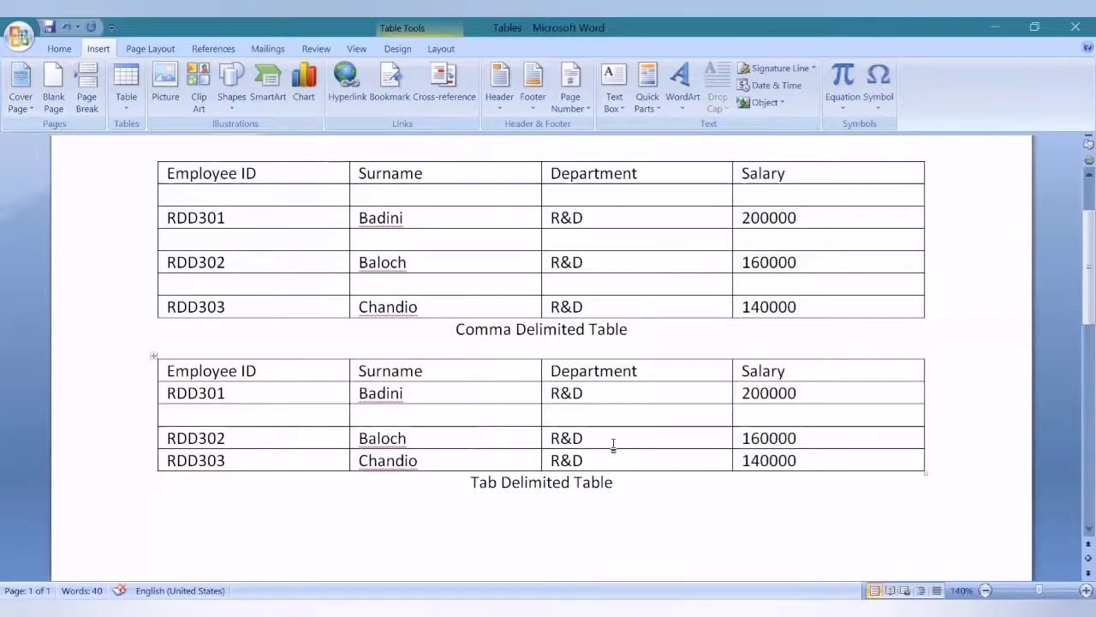
right_click(613, 444)
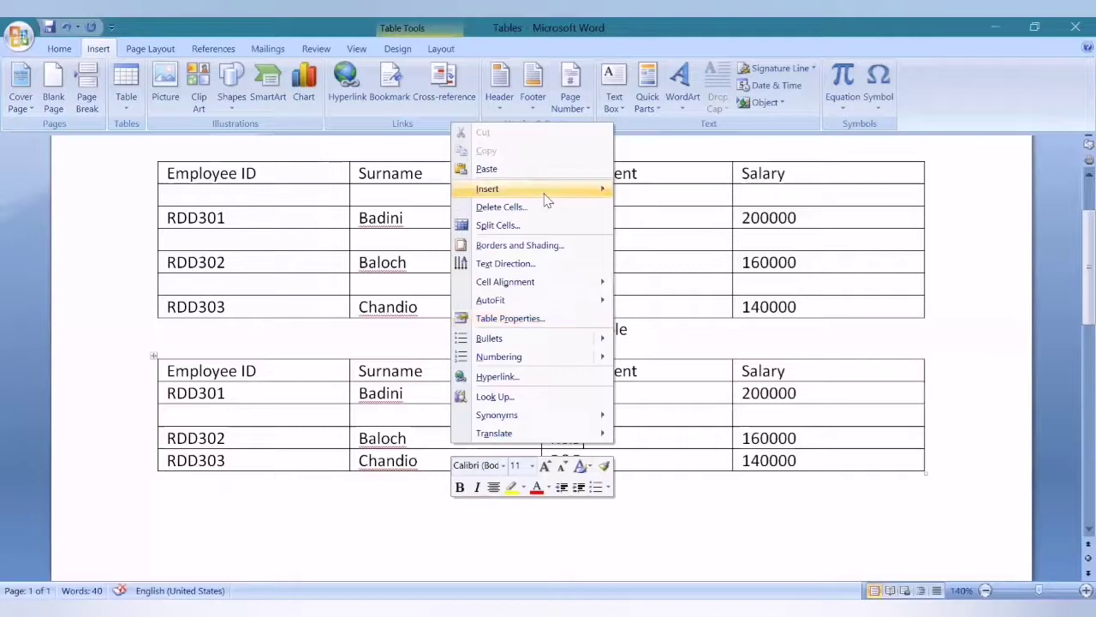
mouse_move(543, 194)
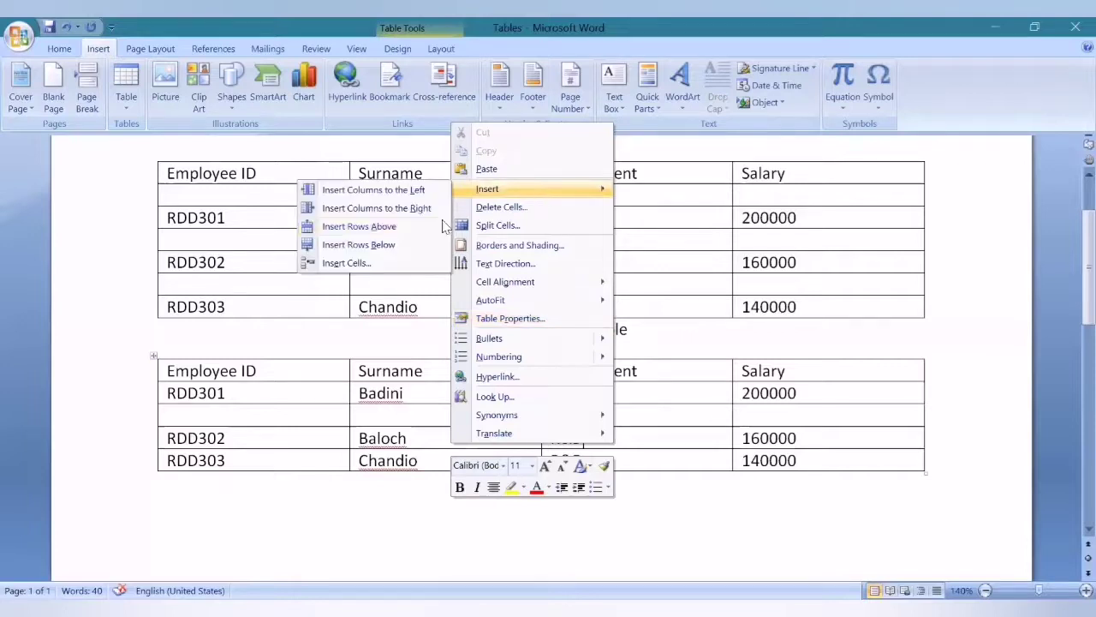
left_click(398, 212)
left_click(693, 413)
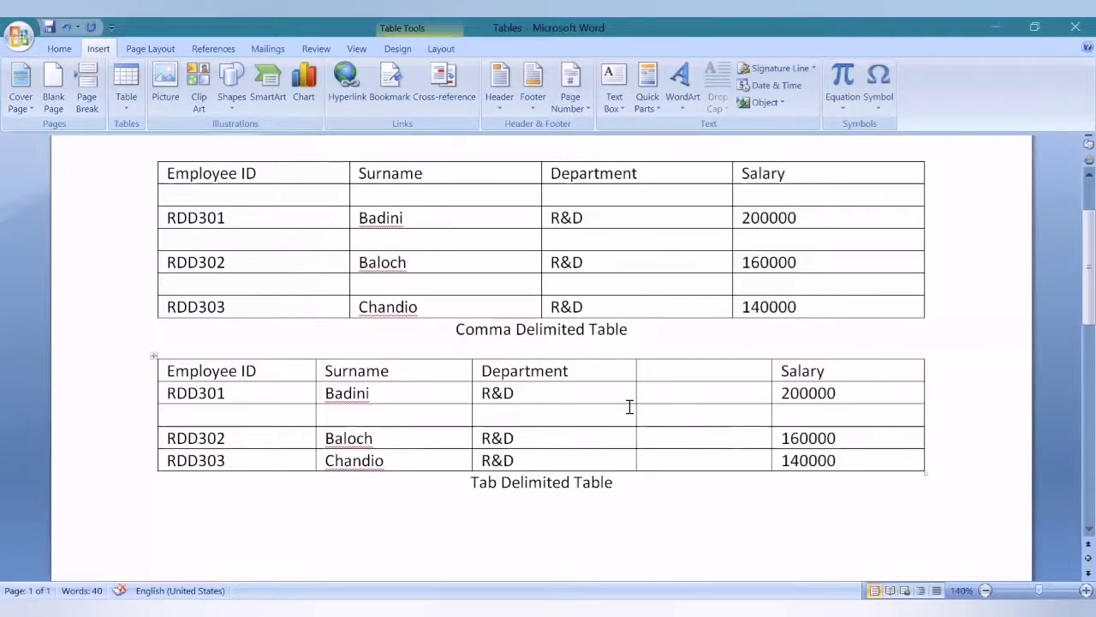
left_click(591, 408)
left_click(591, 408)
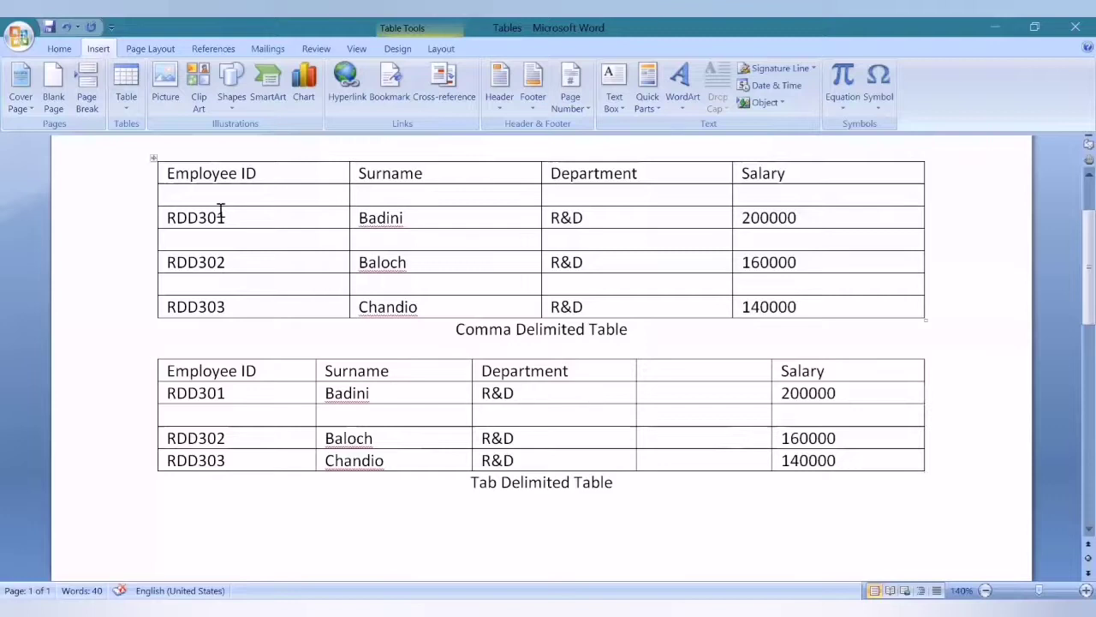
Change the font of all text in the comma-delimited table to Times New Roman
left_click_drag(168, 174, 803, 307)
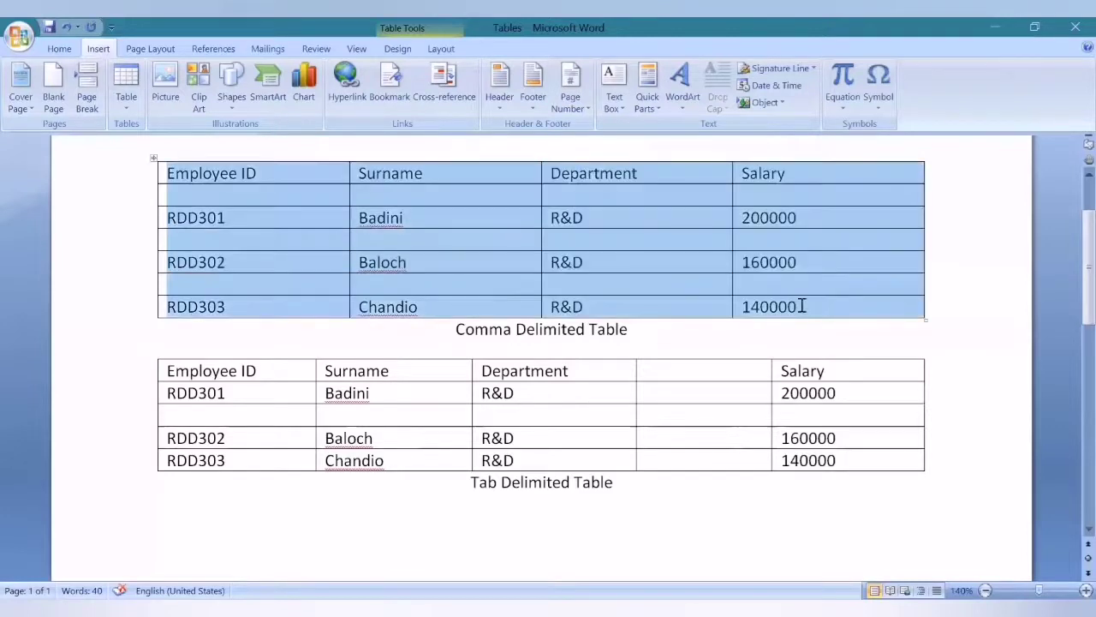
mouse_move(666, 279)
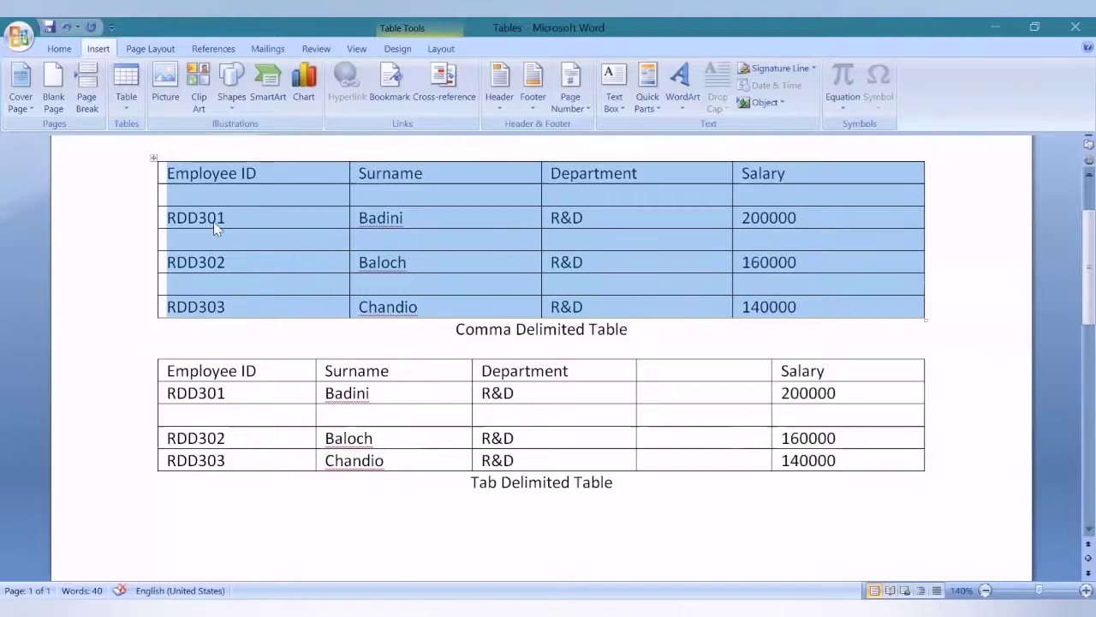
left_click(171, 174)
left_click_drag(171, 174, 855, 309)
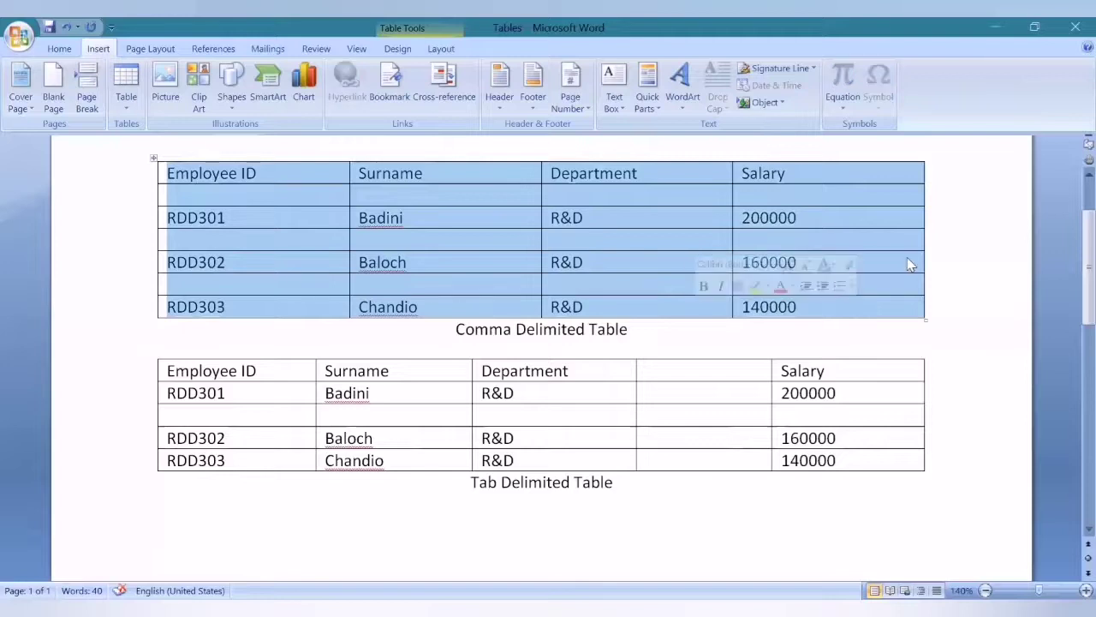
left_click(748, 264)
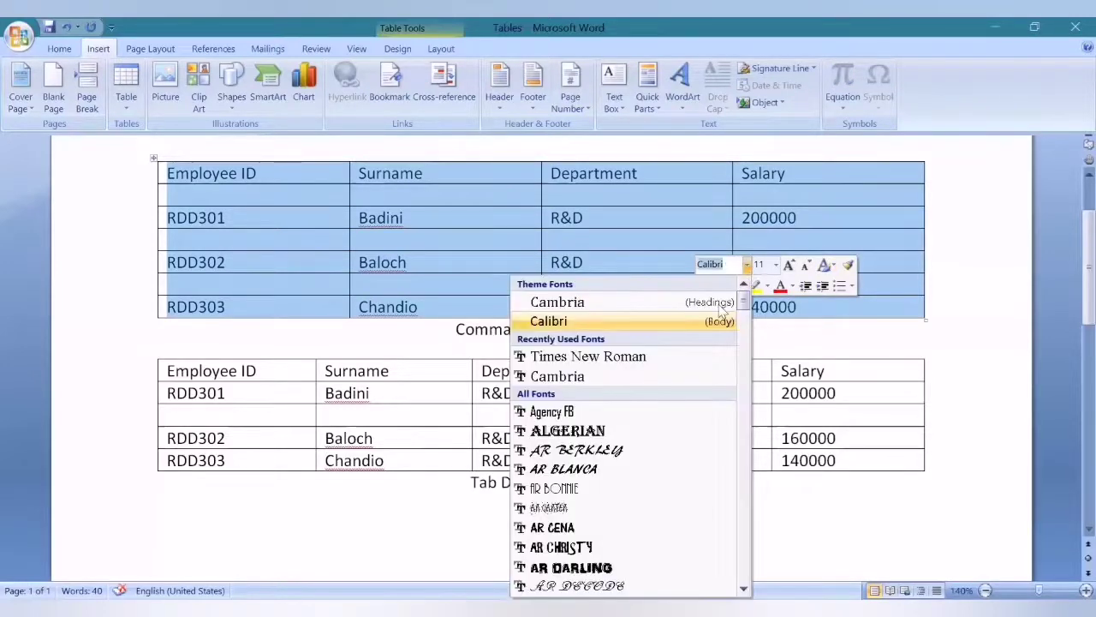
left_click(686, 359)
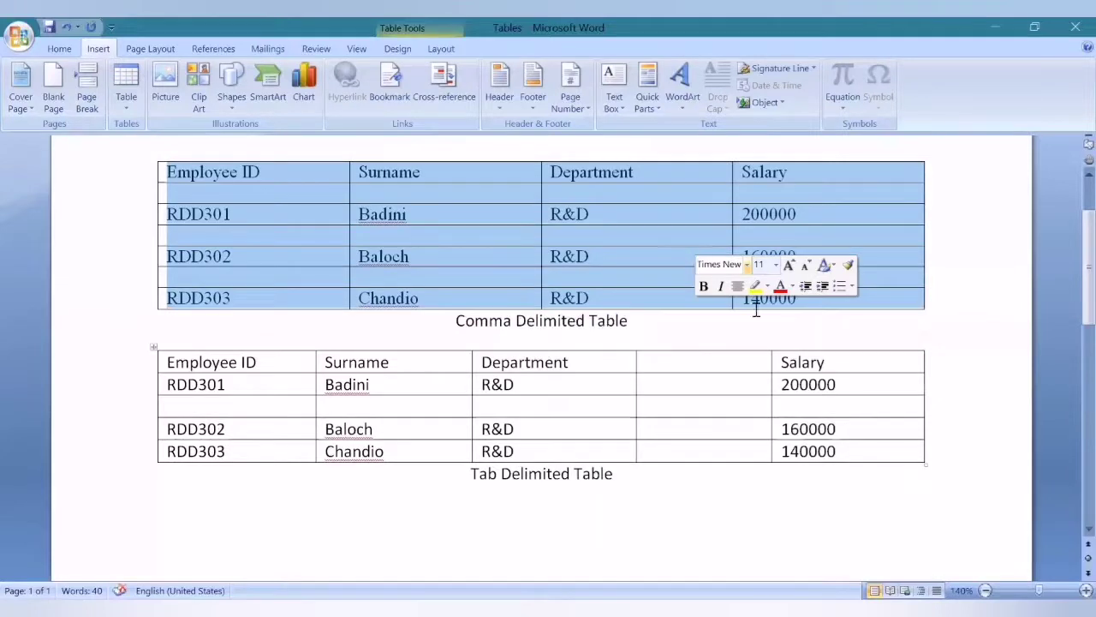
Set the comma-delimited table's text to size 12 and center it, trying size 14 before returning to 12
left_click(775, 267)
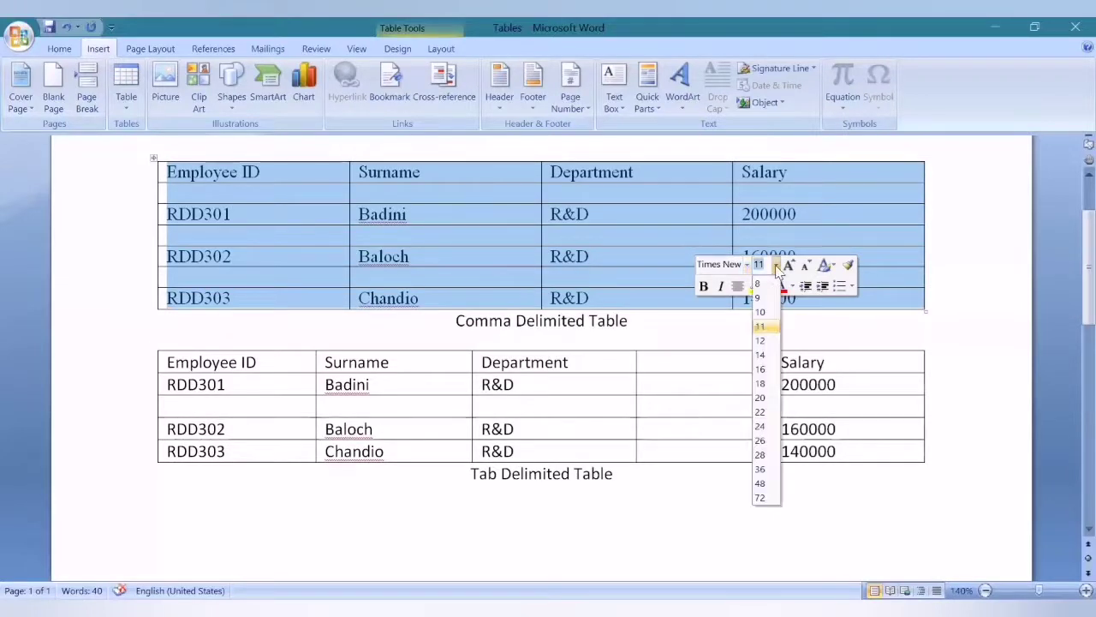
left_click(762, 341)
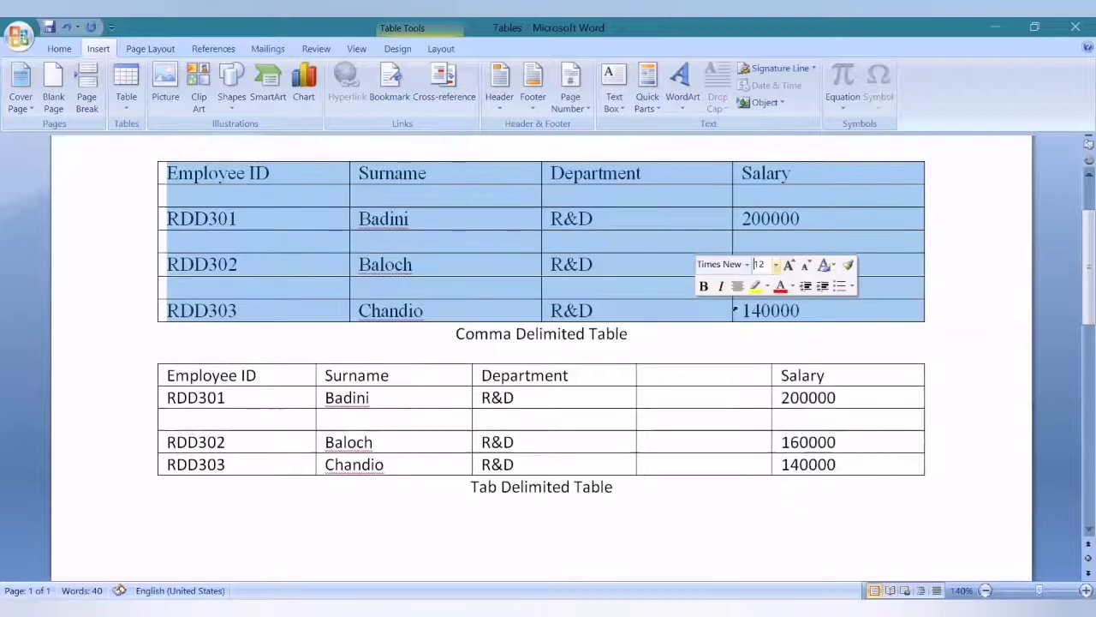
left_click(736, 288)
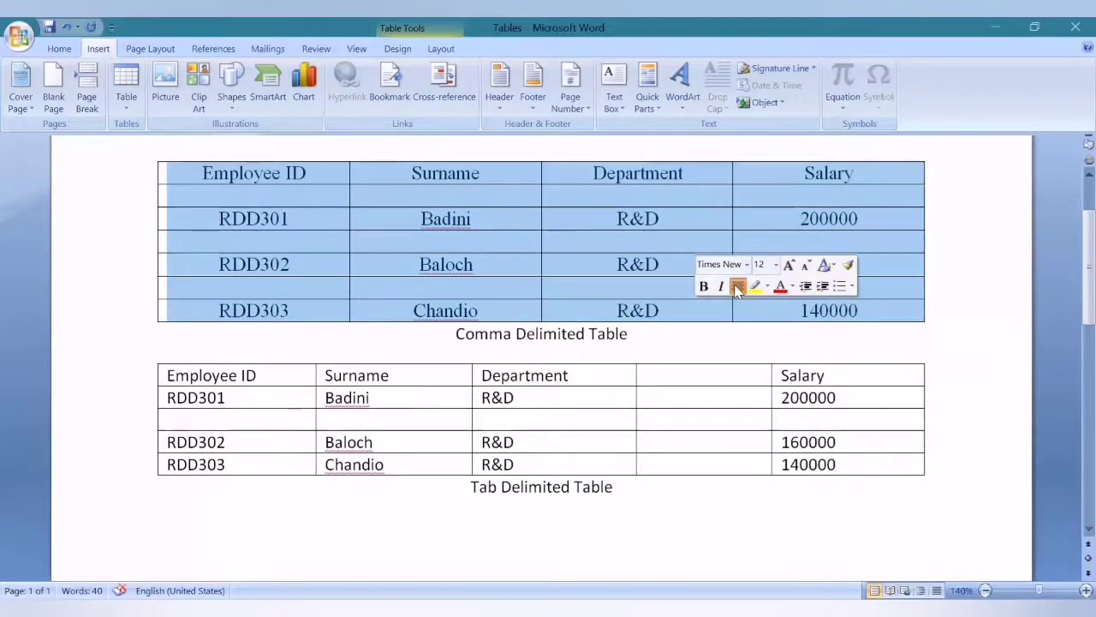
left_click(788, 266)
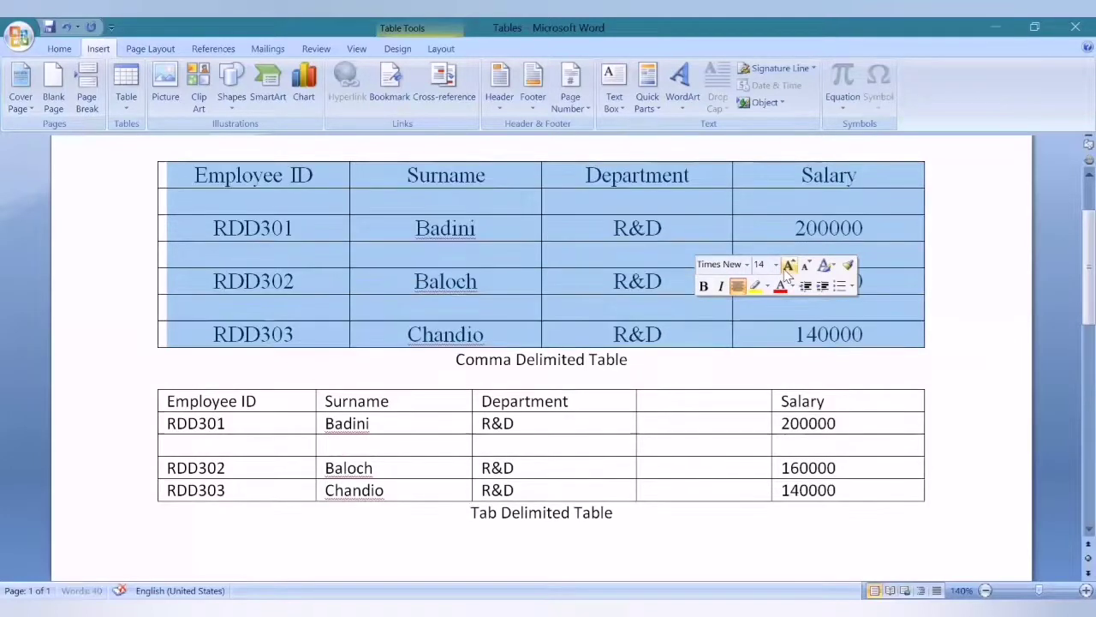
left_click(805, 266)
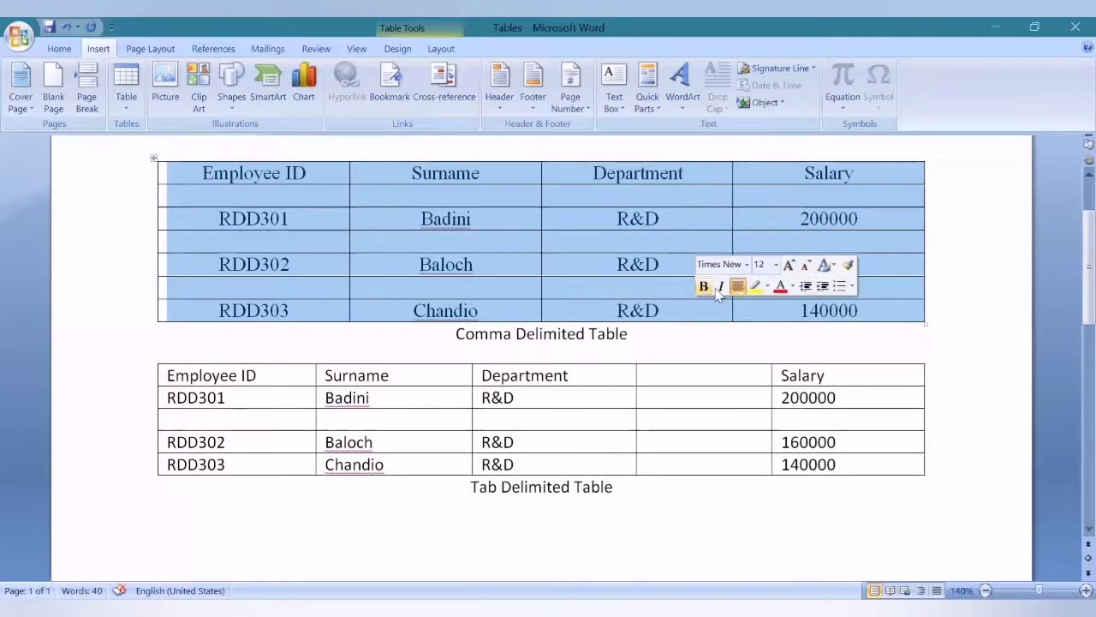
Try a yellow highlight on all text in the comma-delimited table and undo it
left_click(768, 288)
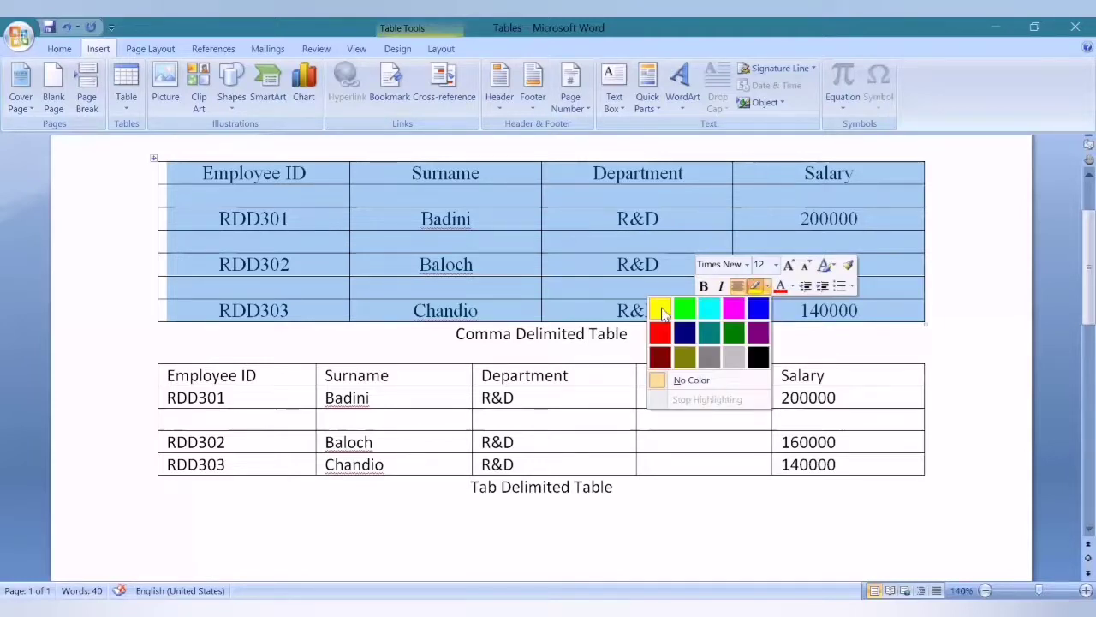
left_click(661, 310)
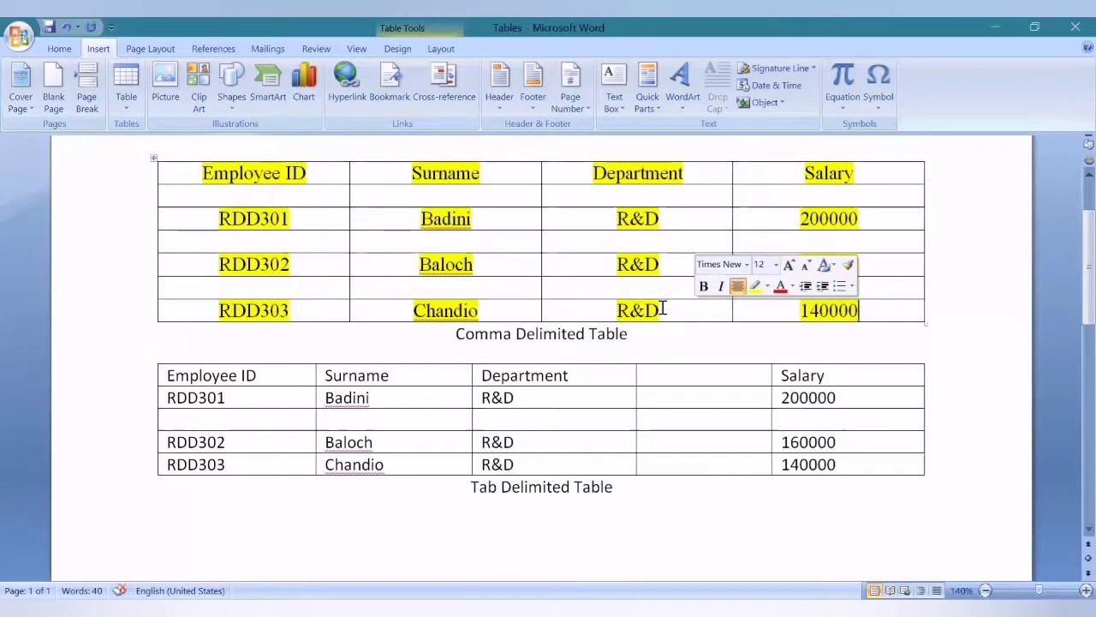
key("ctrl+z")
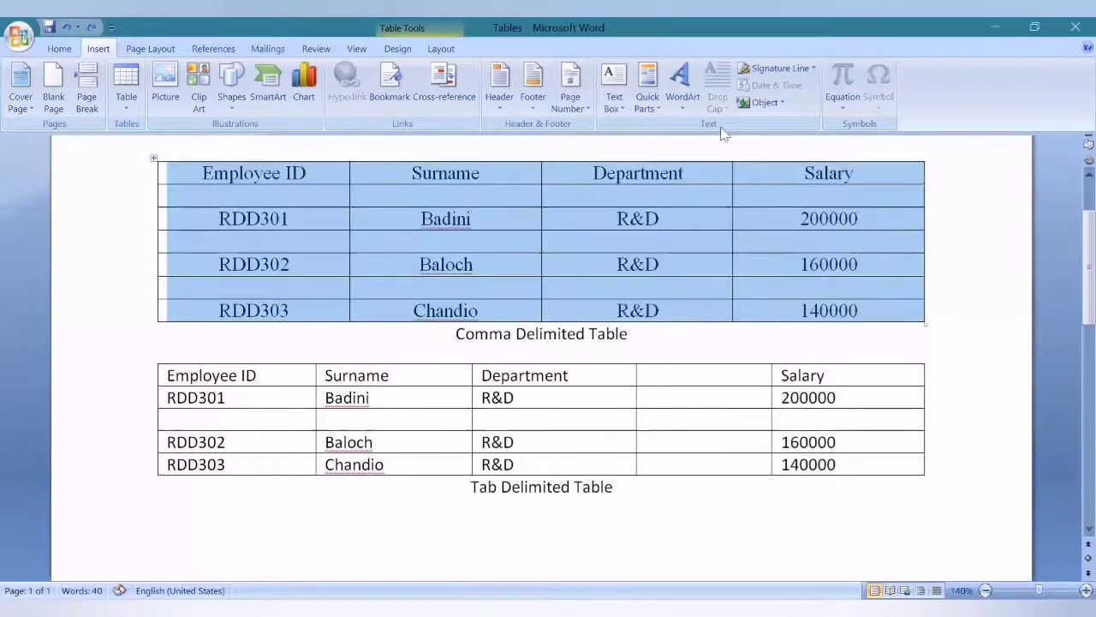
Merge the four cells of the empty row below the header in the comma-delimited table into one cell
left_click(531, 287)
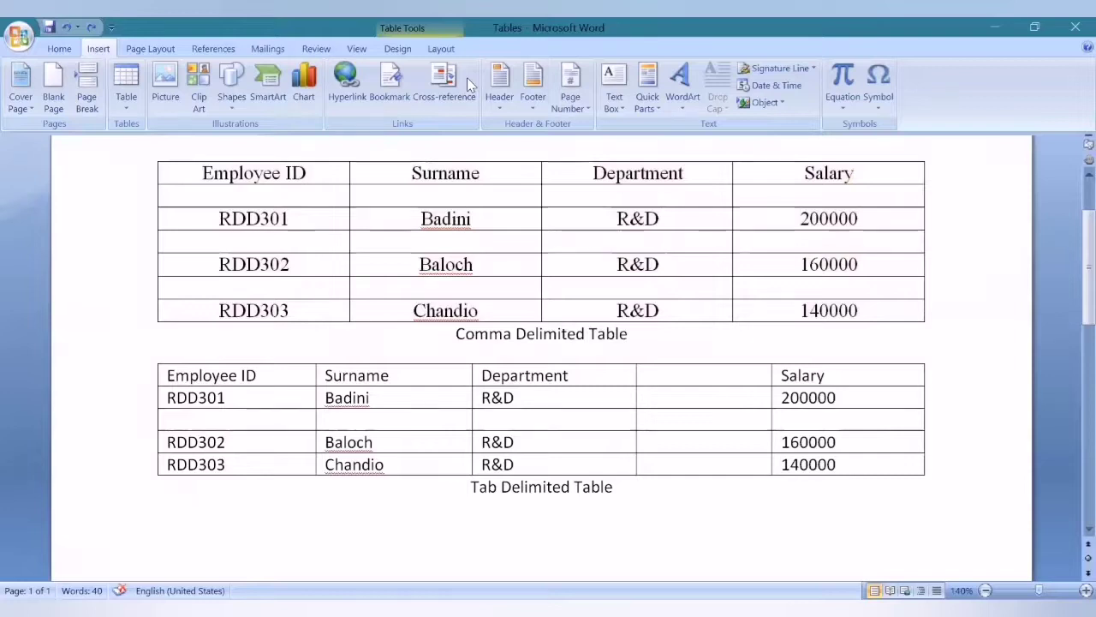
left_click(293, 218)
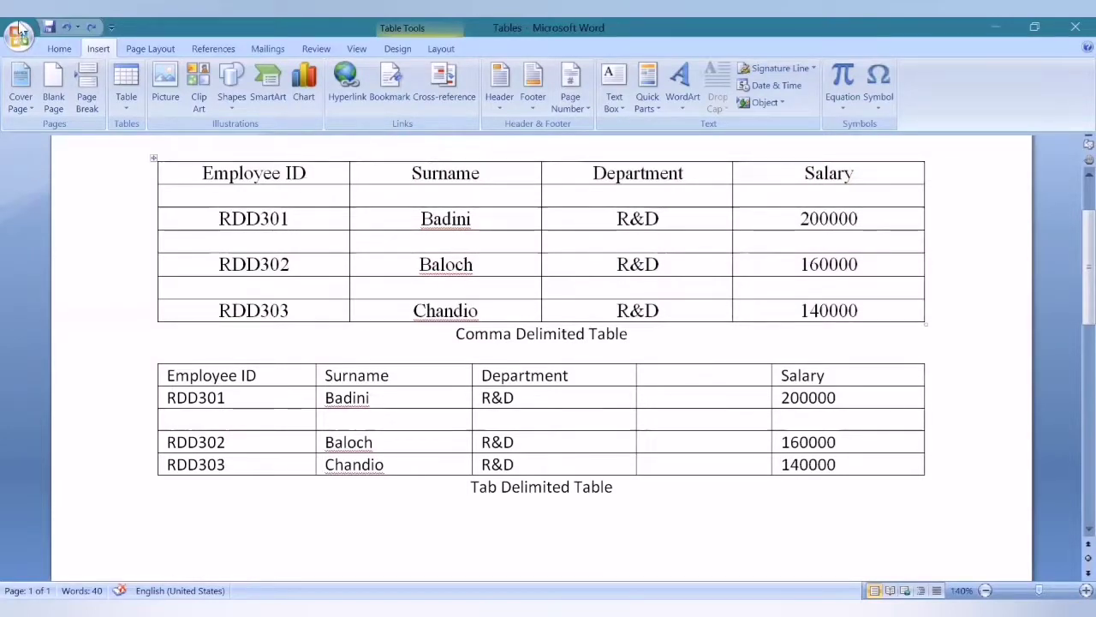
left_click(442, 50)
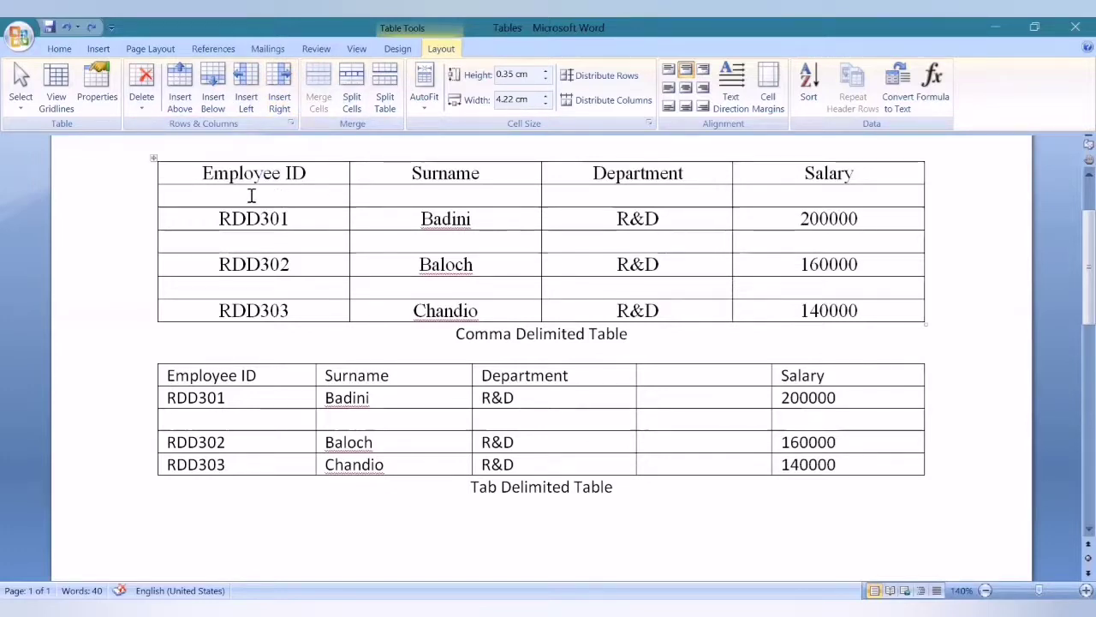
left_click_drag(284, 197, 437, 198)
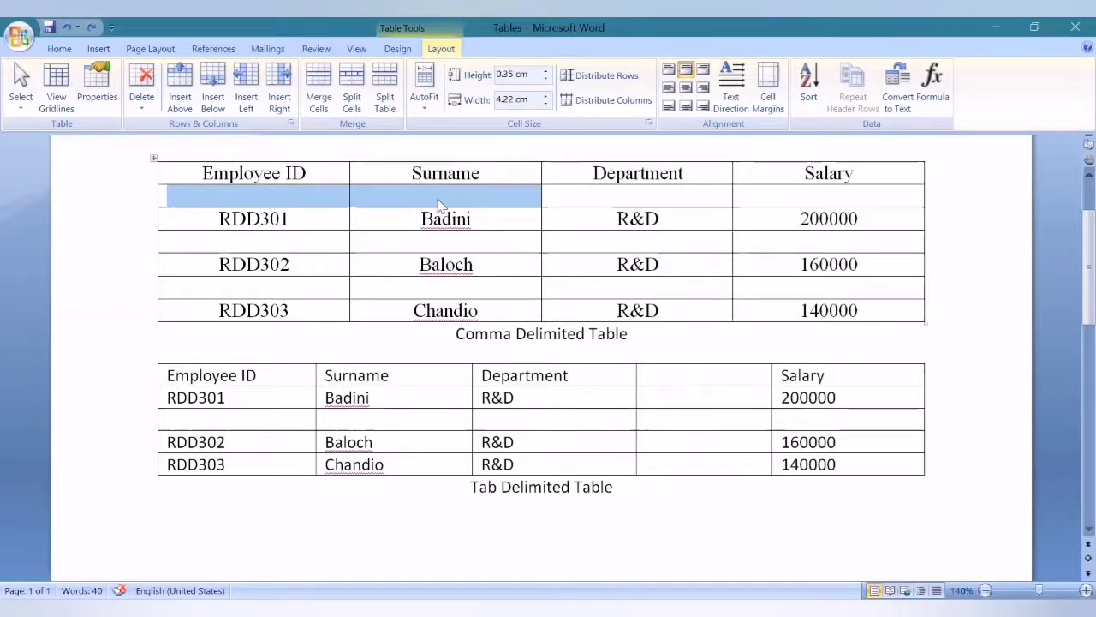
key("shift+Right")
key("shift+Right")
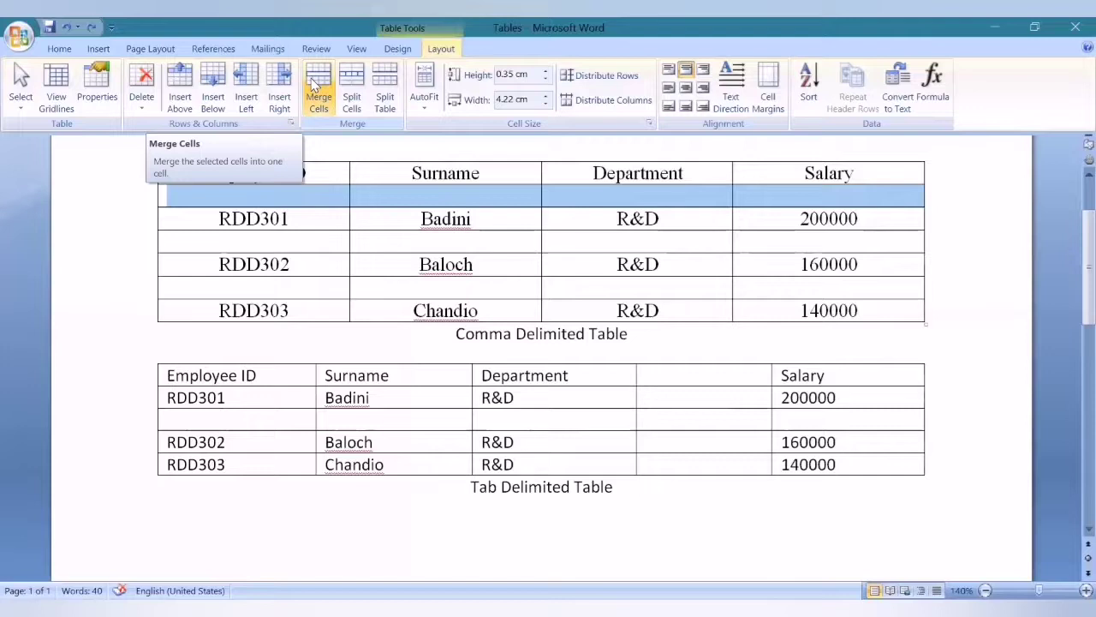
left_click(361, 221)
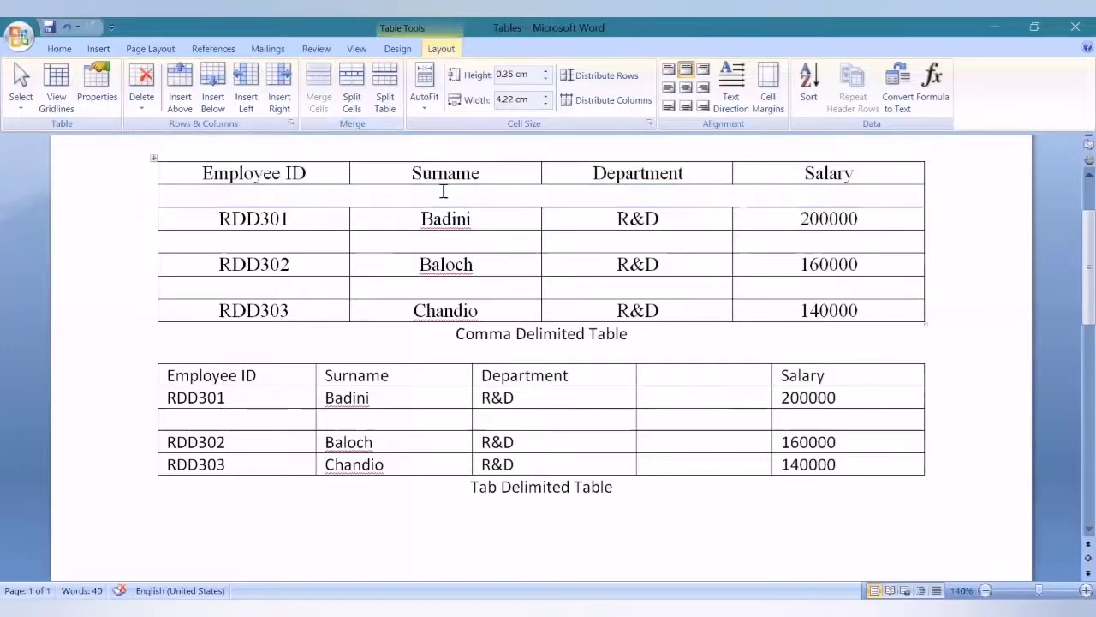
Merge the cells of each of the other two empty rows in the comma-delimited table into one cell per row
left_click_drag(264, 240, 777, 232)
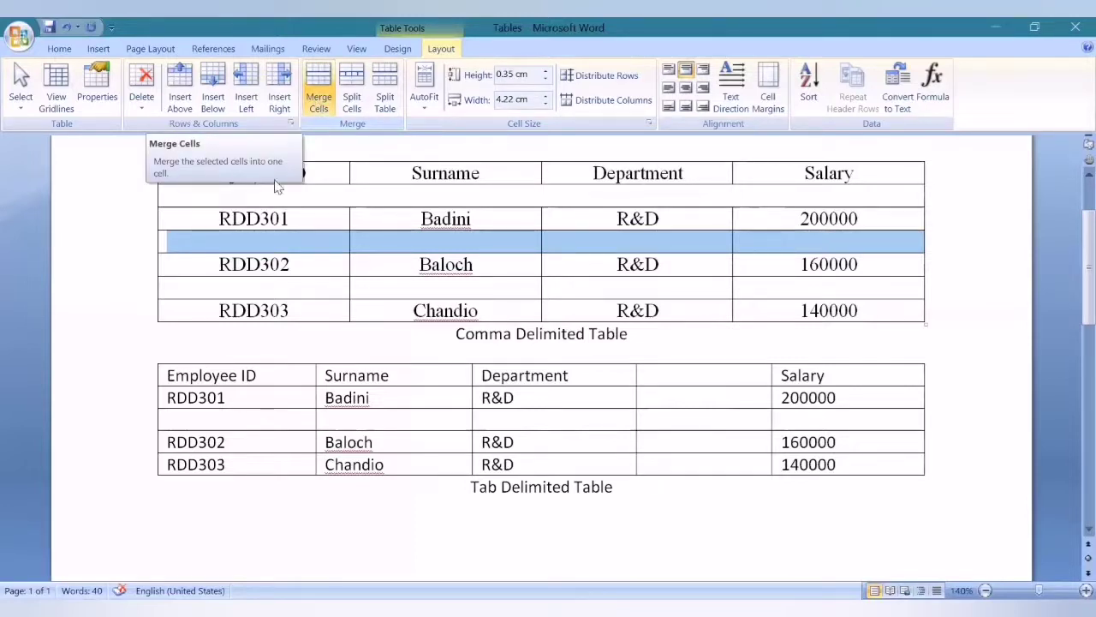
left_click_drag(228, 291, 828, 294)
left_click(315, 81)
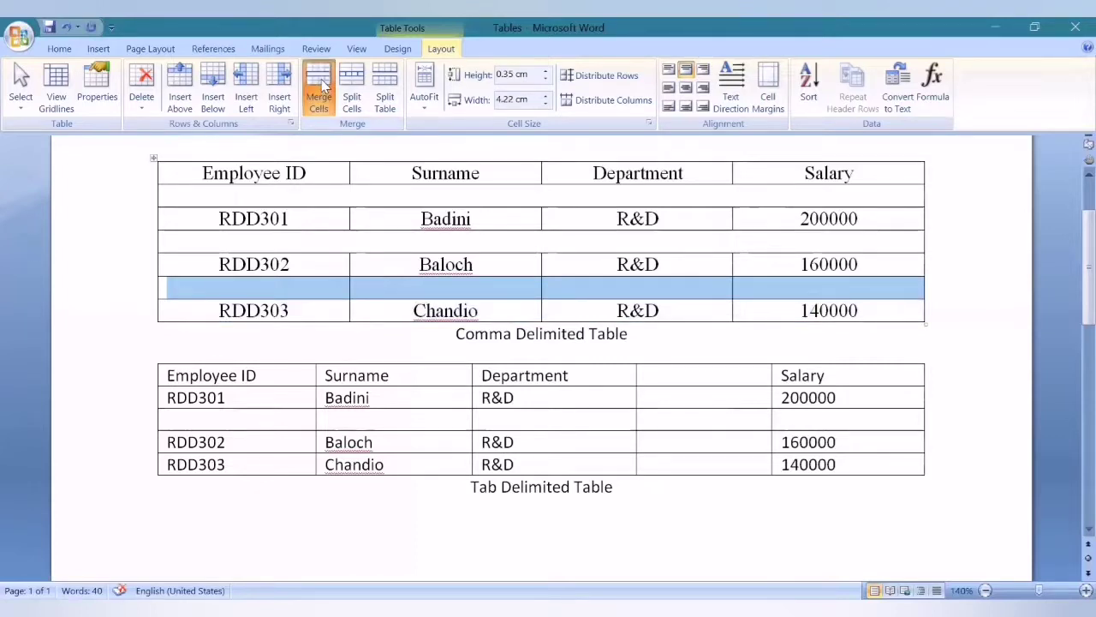
left_click(362, 198)
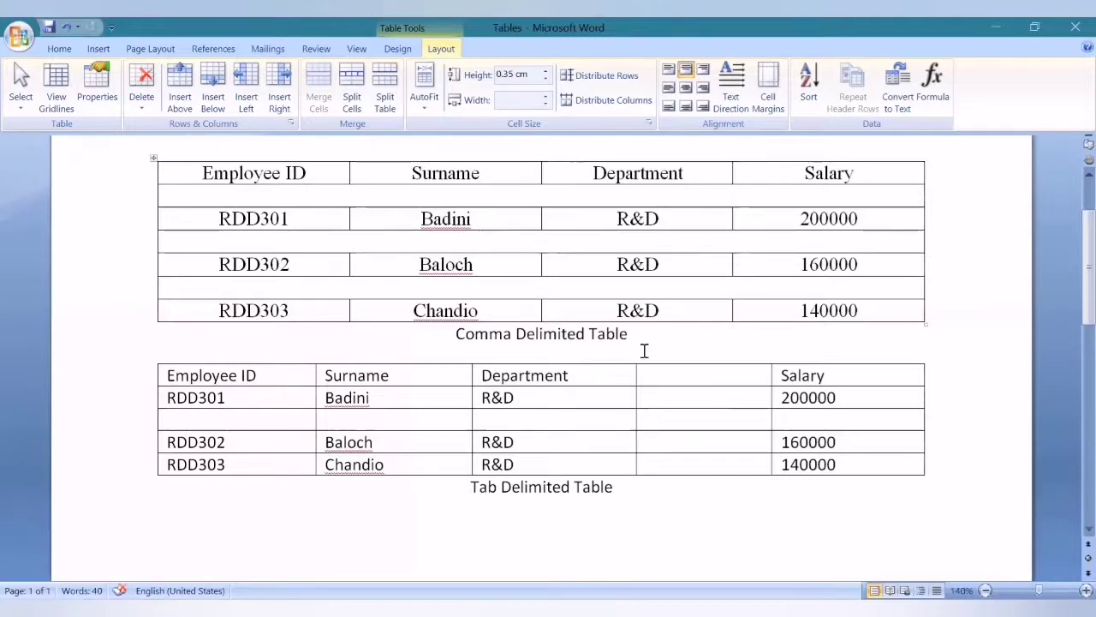
Insert an empty row below the last employee row of the comma-delimited table
left_click(889, 307)
right_click(889, 314)
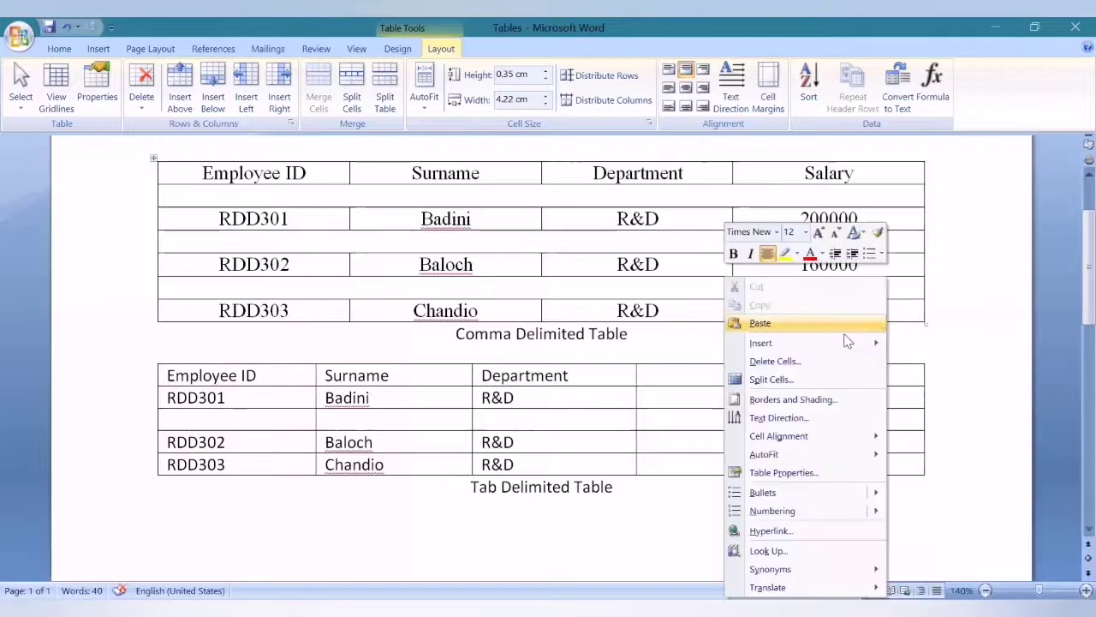
mouse_move(846, 341)
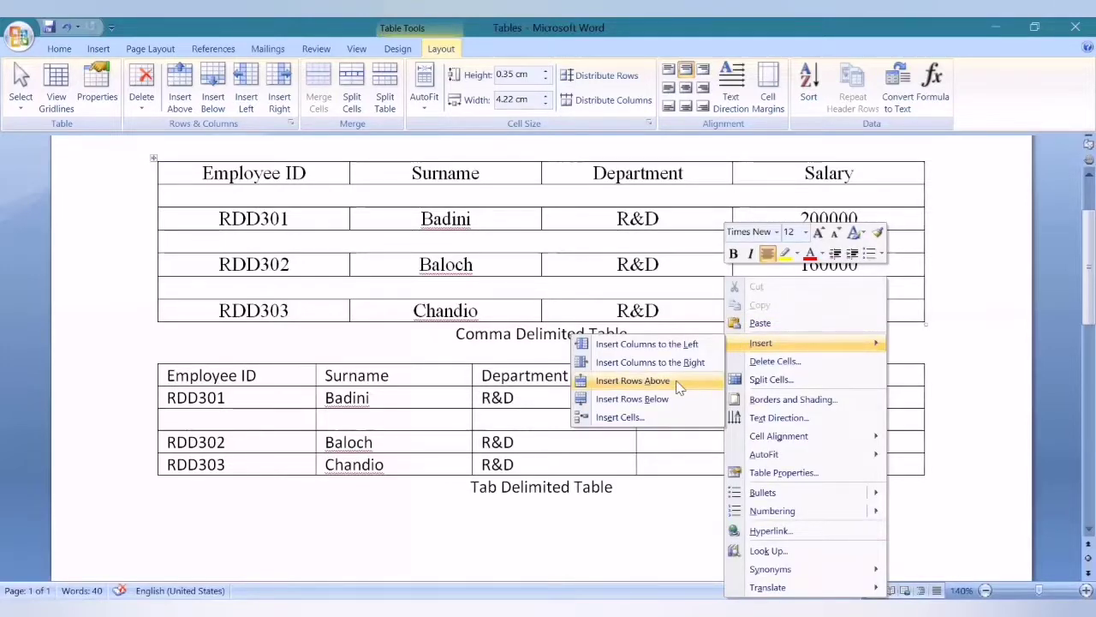
key("Escape")
key("Escape")
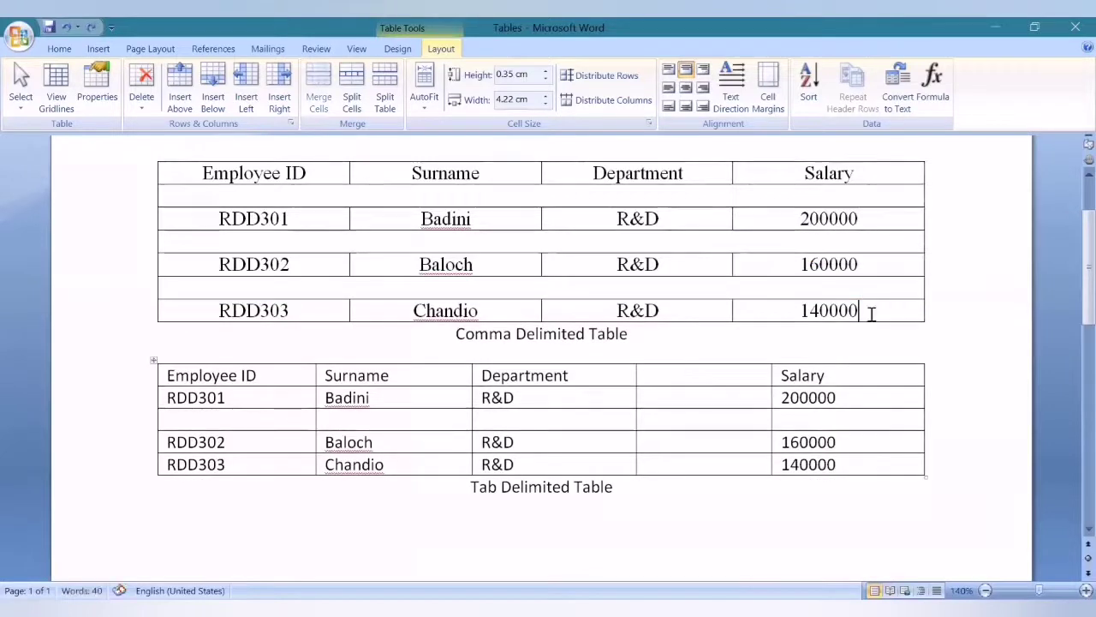
right_click(840, 340)
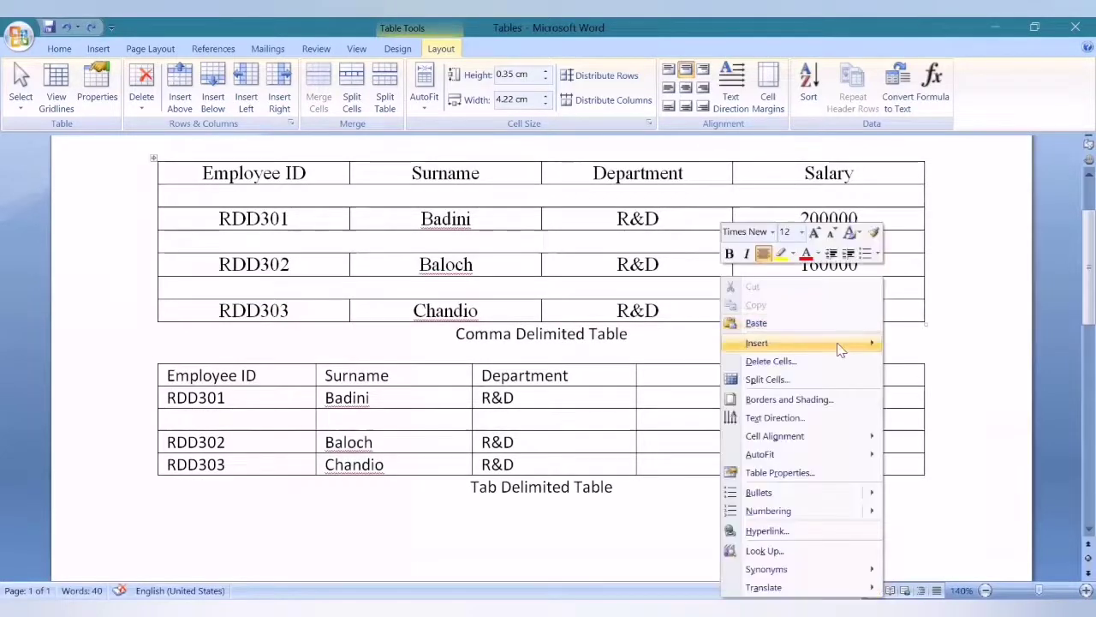
mouse_move(841, 344)
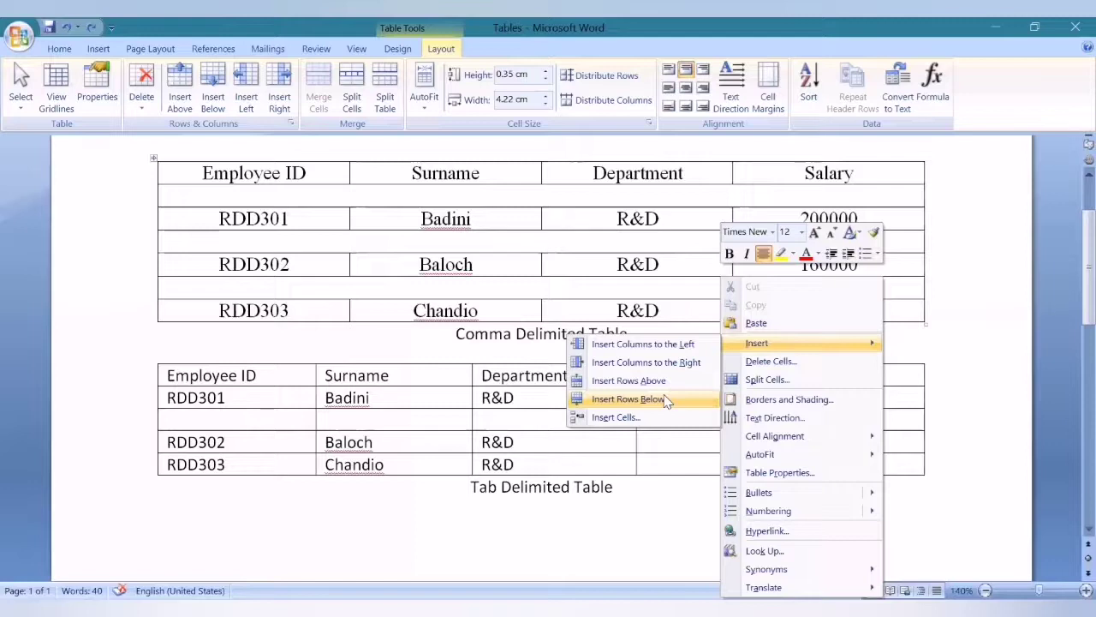
left_click(665, 396)
Merge the cells of the new empty bottom row of the comma-delimited table into one cell
key("shift+Right")
key("shift+Right")
key("shift+Right")
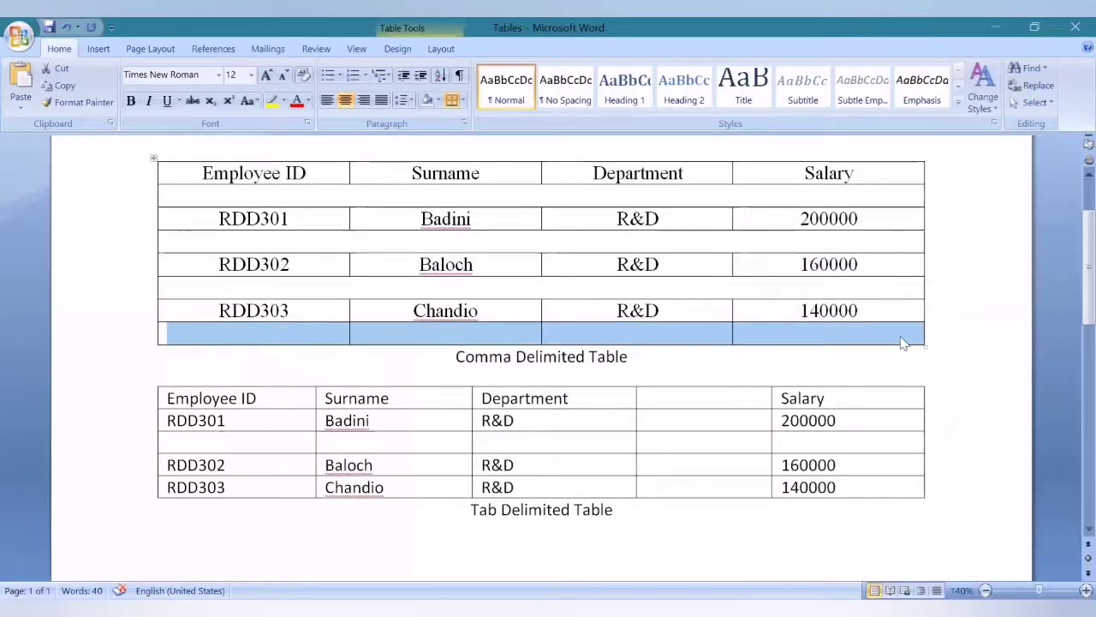
left_click(413, 52)
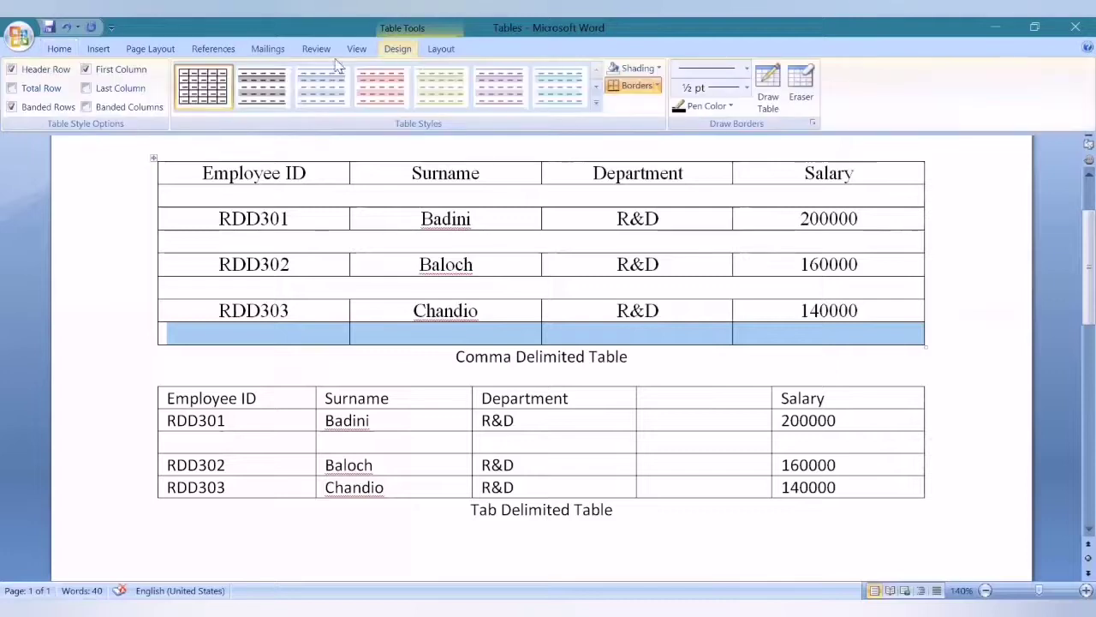
left_click(440, 49)
left_click(324, 83)
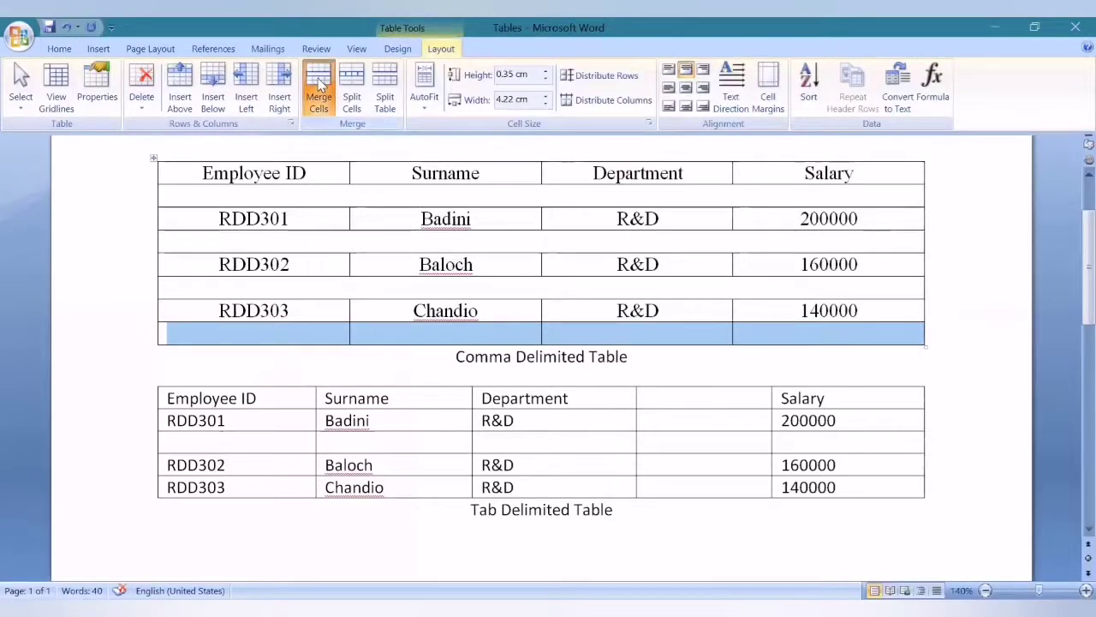
Try adding another row below the merged bottom row, and undo both the insertion and the merge
left_click(857, 331)
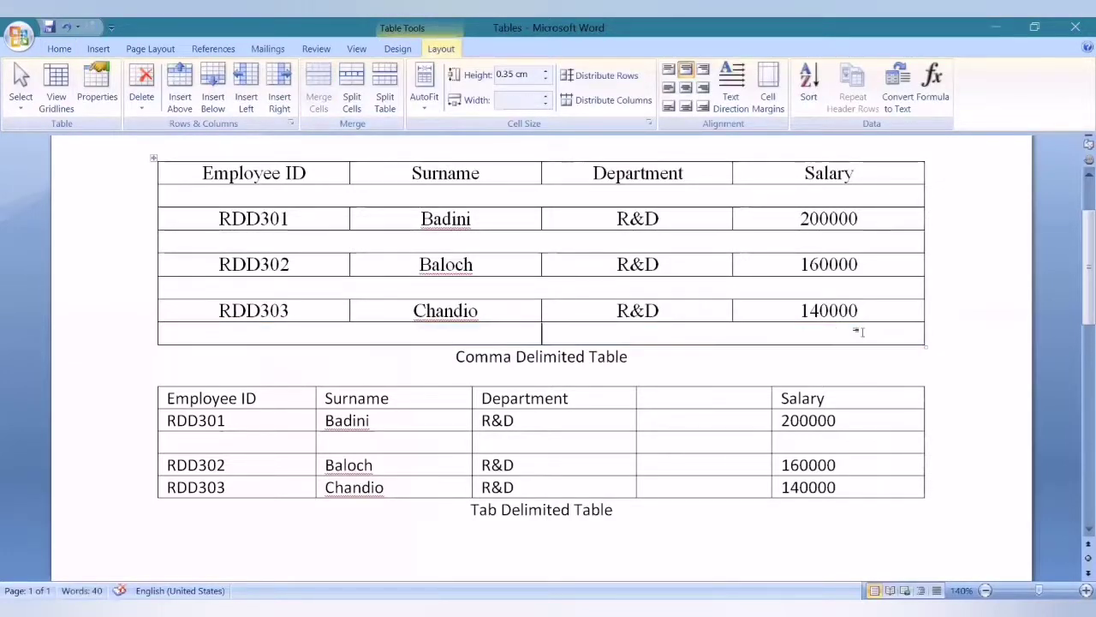
right_click(858, 332)
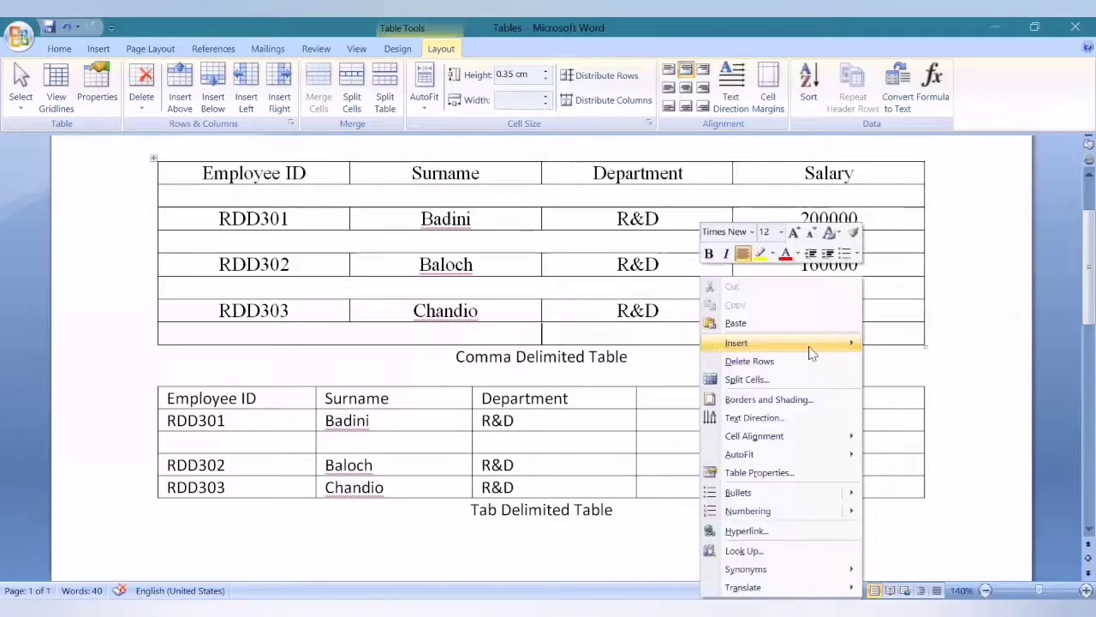
mouse_move(807, 343)
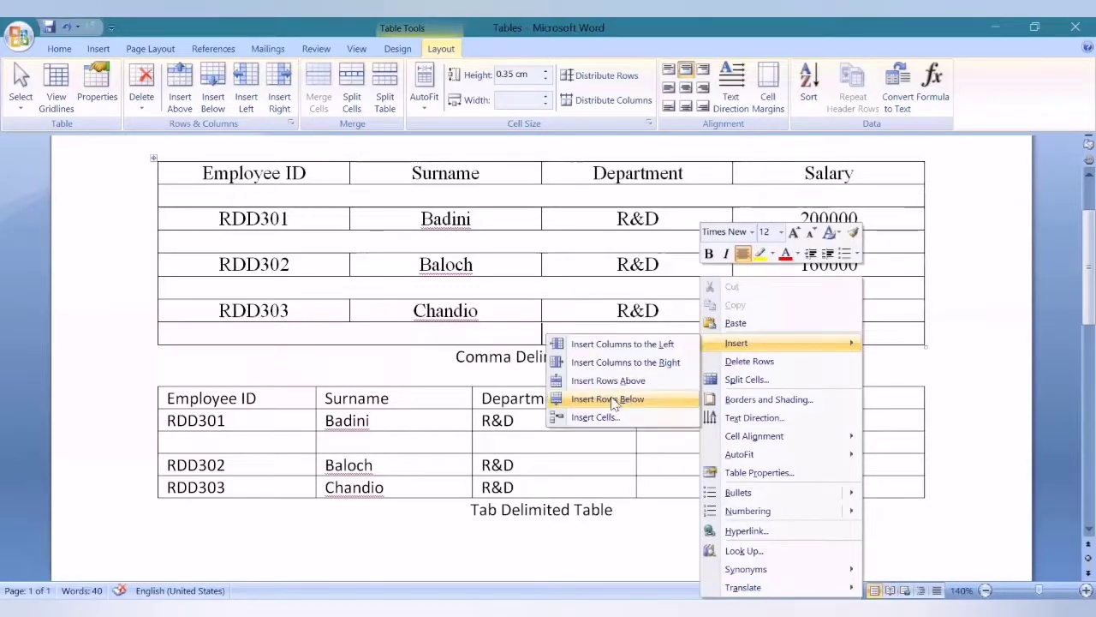
left_click(613, 400)
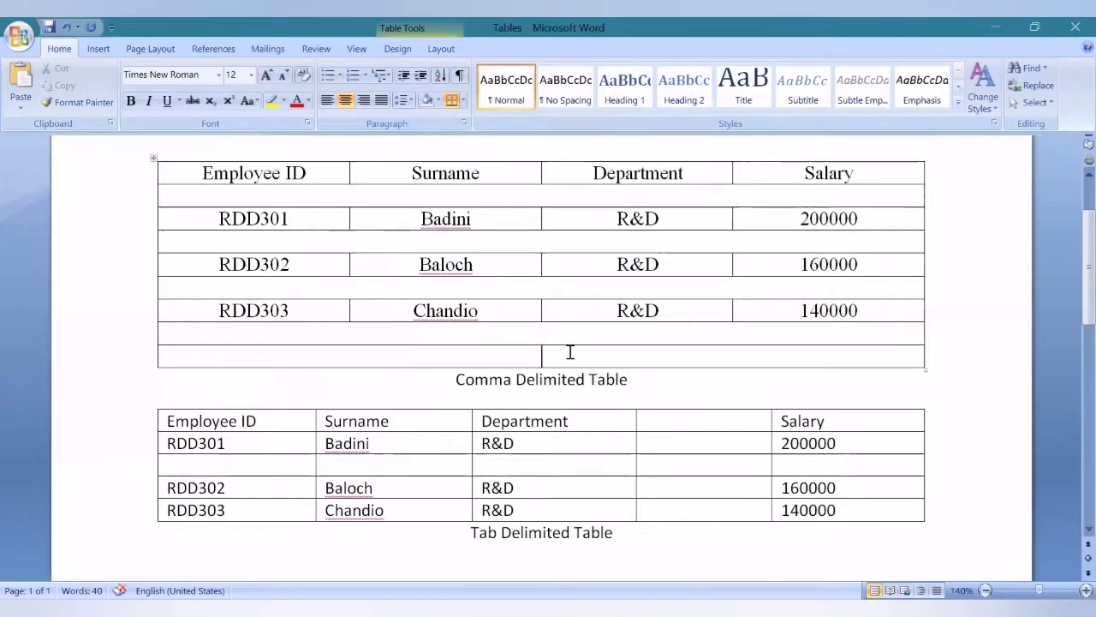
key("ctrl+z")
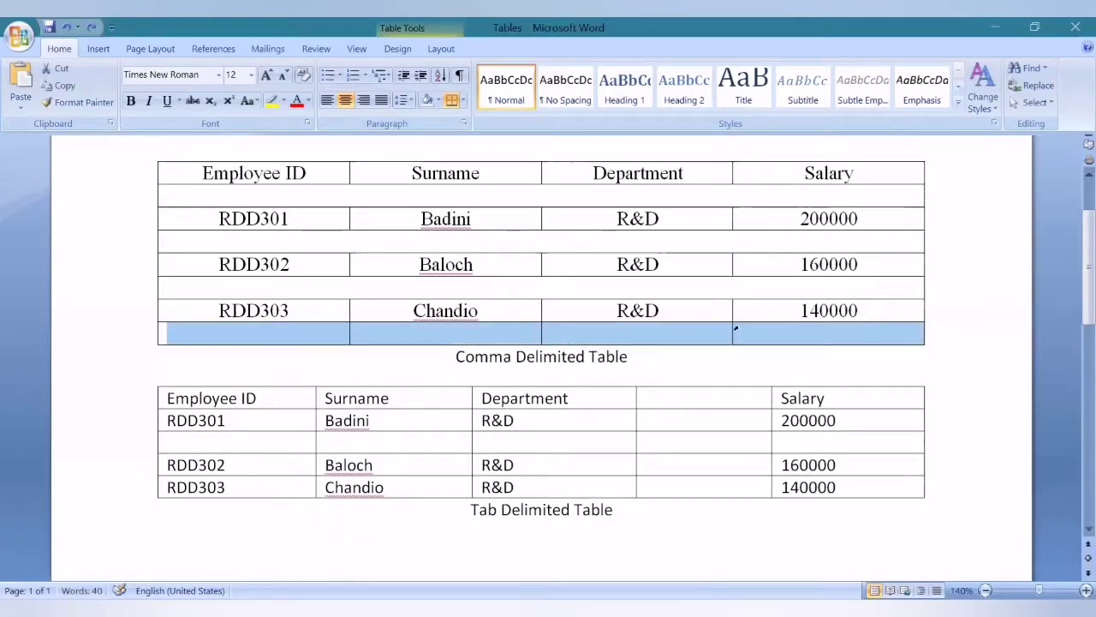
Insert a second empty row below the unmerged bottom row of the comma-delimited table
left_click(735, 328)
left_click(871, 325)
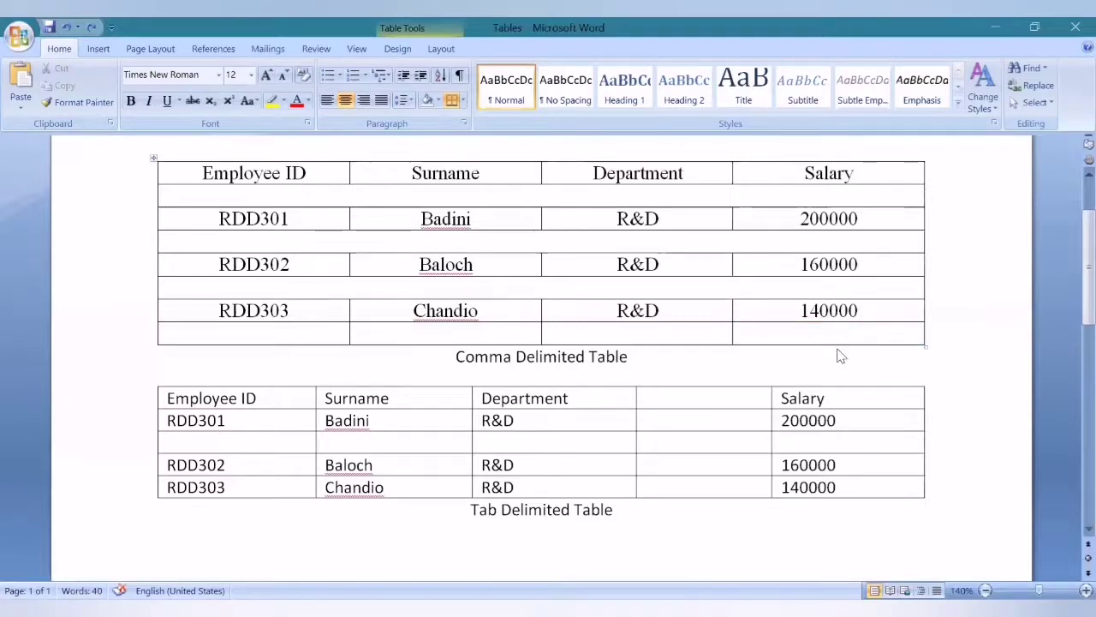
mouse_move(839, 349)
left_click(667, 400)
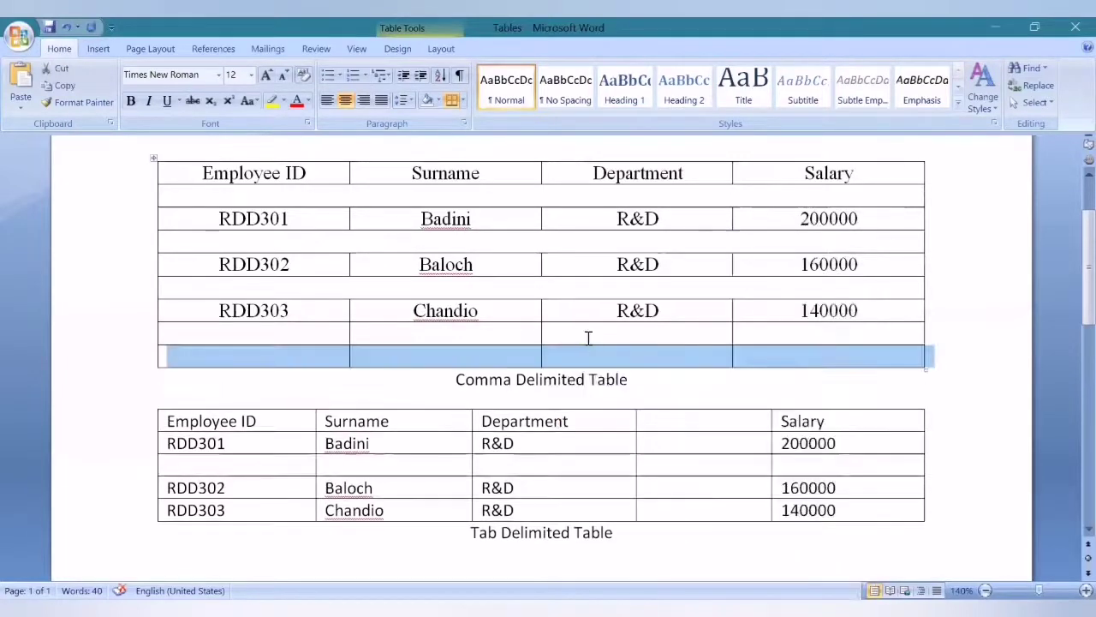
left_click(590, 337)
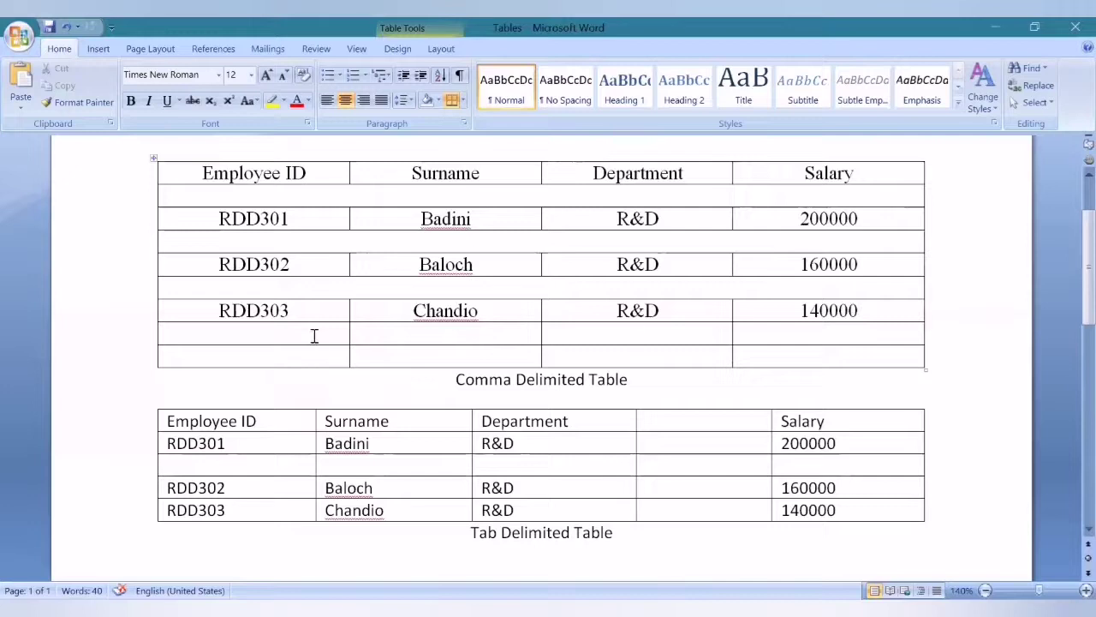
Merge the cells of the upper of the two empty bottom rows in the comma-delimited table
left_click_drag(314, 337, 753, 340)
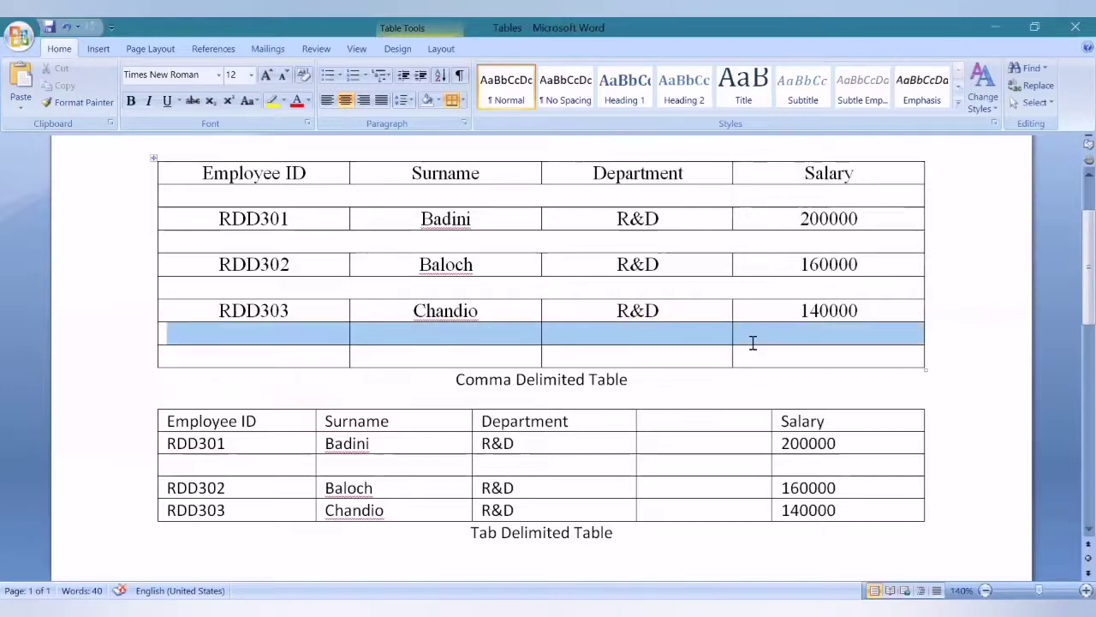
left_click(442, 49)
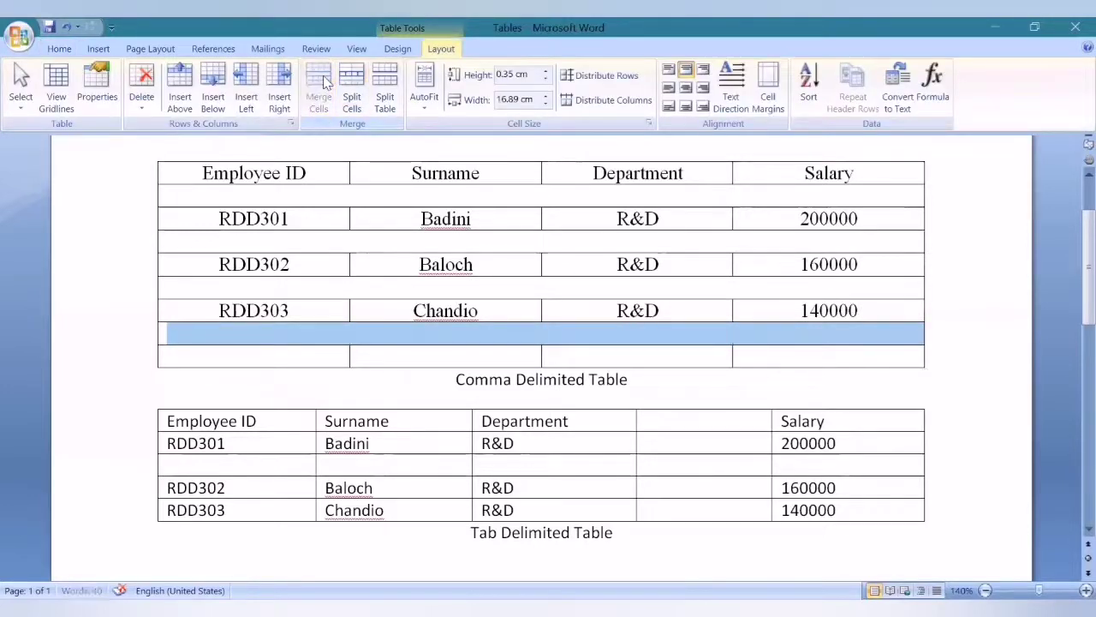
left_click(323, 83)
Enter Total in the Employee ID column of the comma-delimited table's last row and move along to its Salary cell
key("Down")
type("Total")
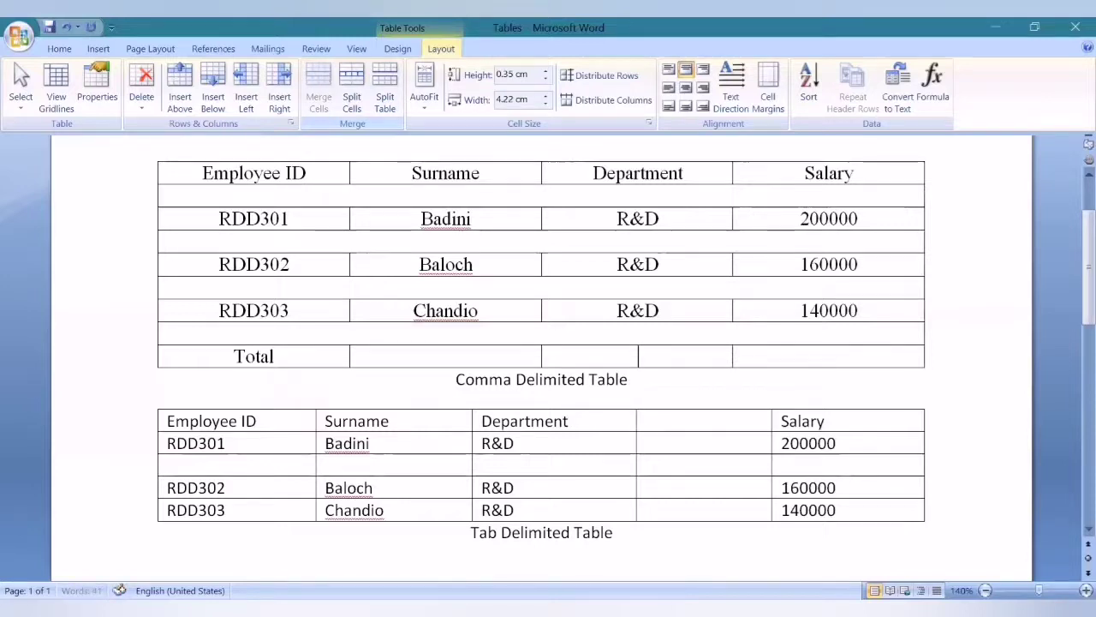
key("Tab")
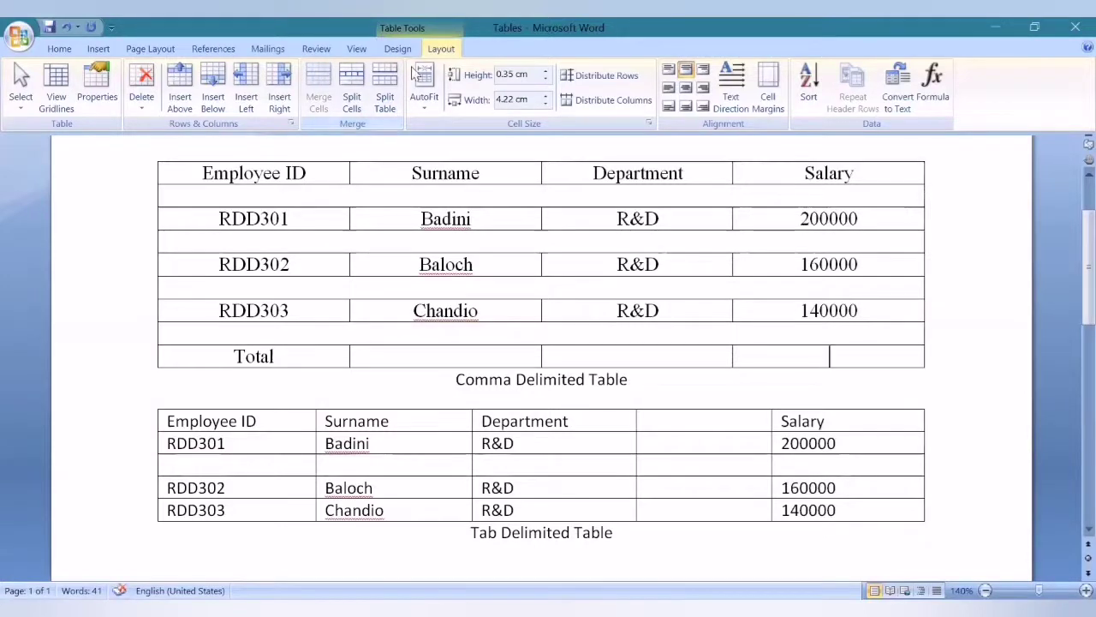
Insert the formula =SUM(ABOVE) with number format 0 in the Salary cell of the comma-delimited table's Total row
left_click_drag(767, 176, 839, 335)
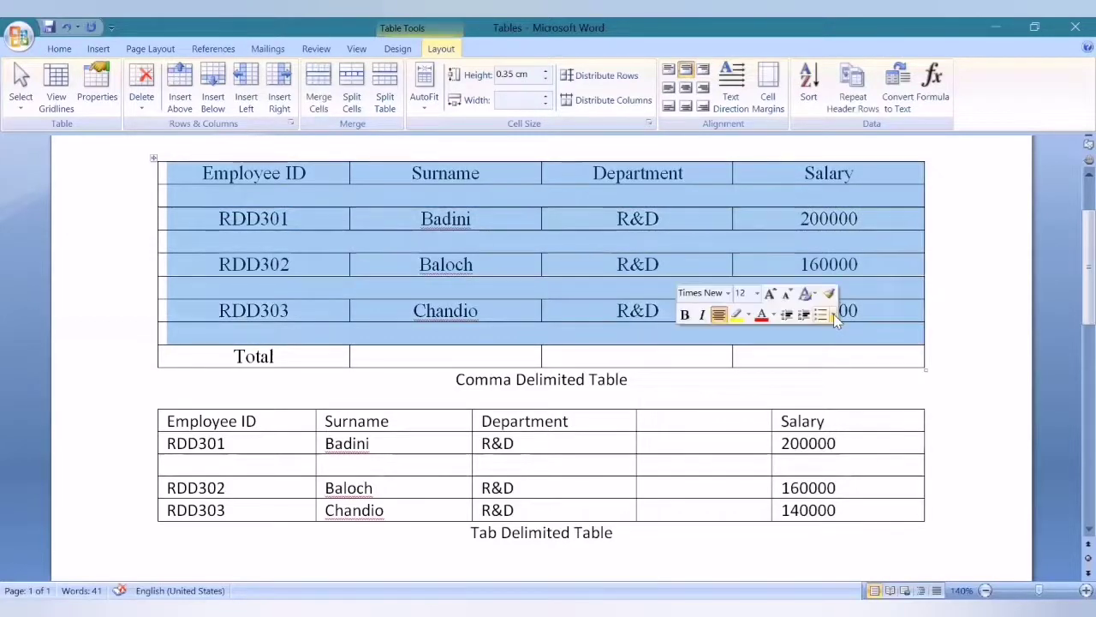
left_click(801, 214)
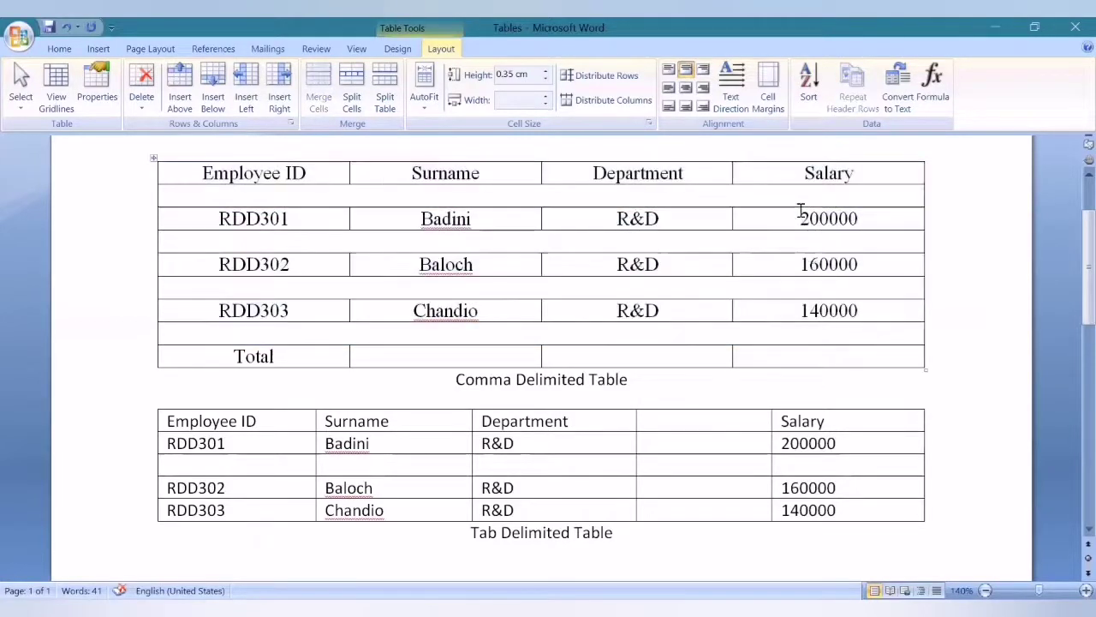
left_click(819, 361)
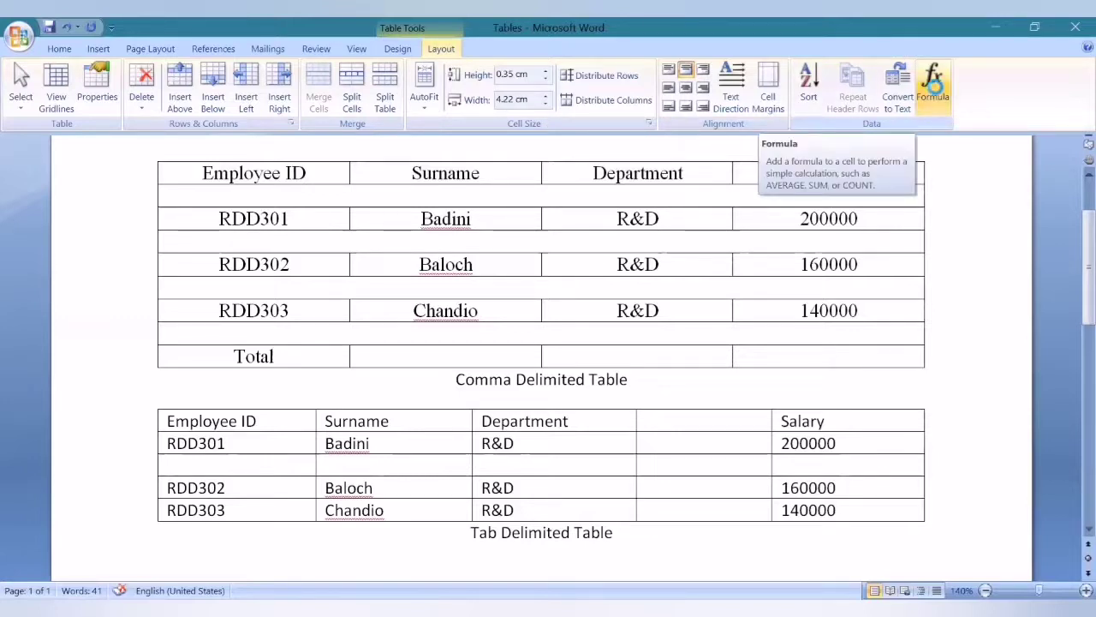
left_click(935, 83)
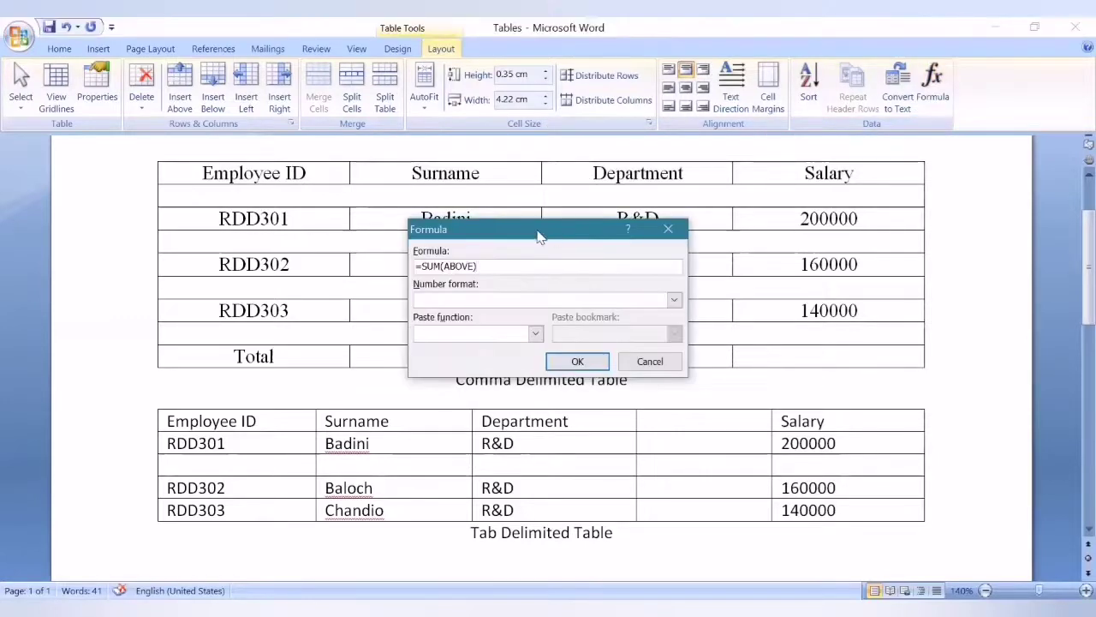
left_click_drag(400, 231, 252, 229)
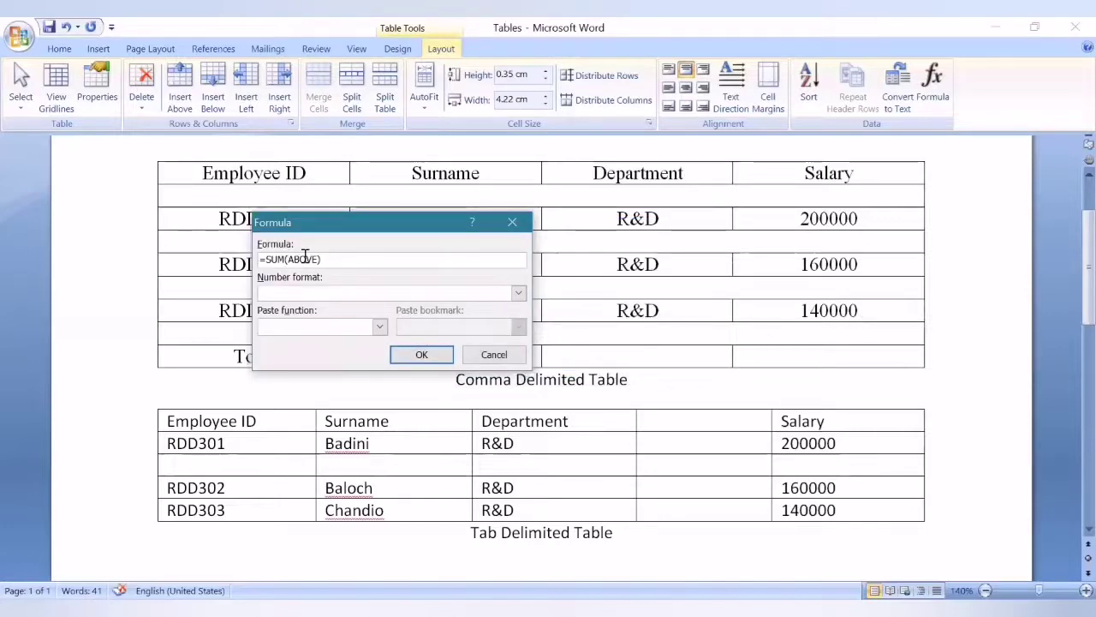
left_click(400, 292)
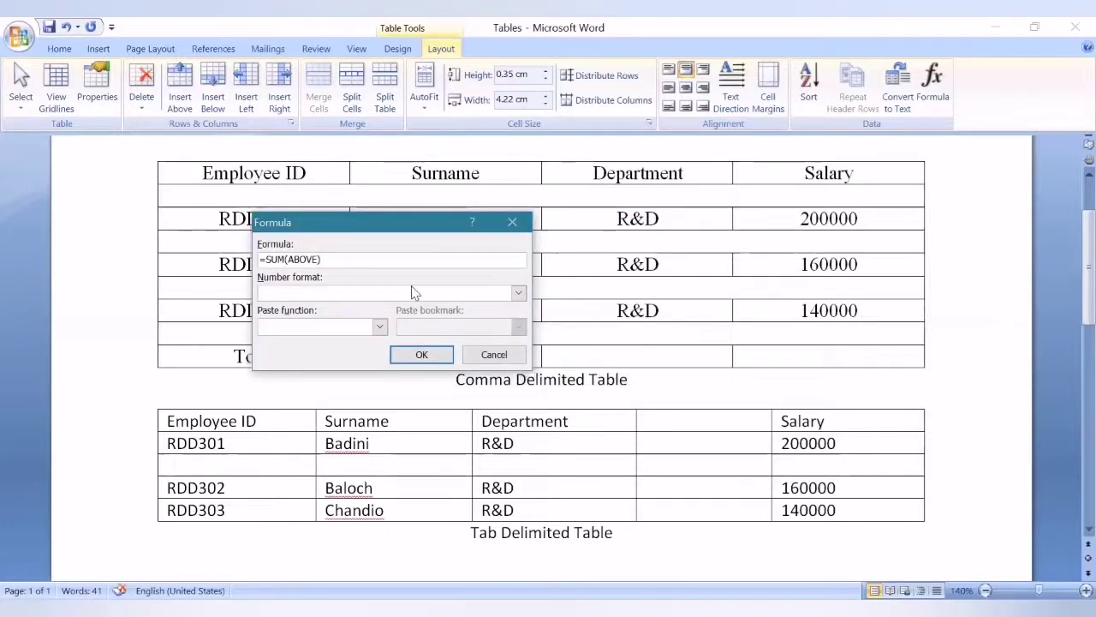
left_click(518, 293)
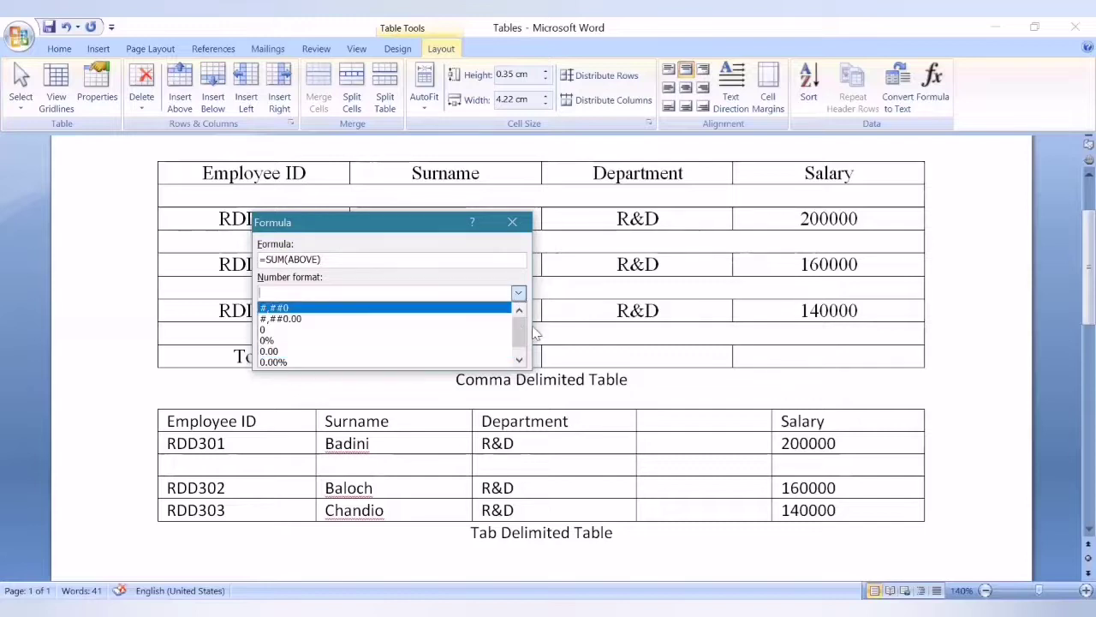
left_click_drag(519, 328, 517, 314)
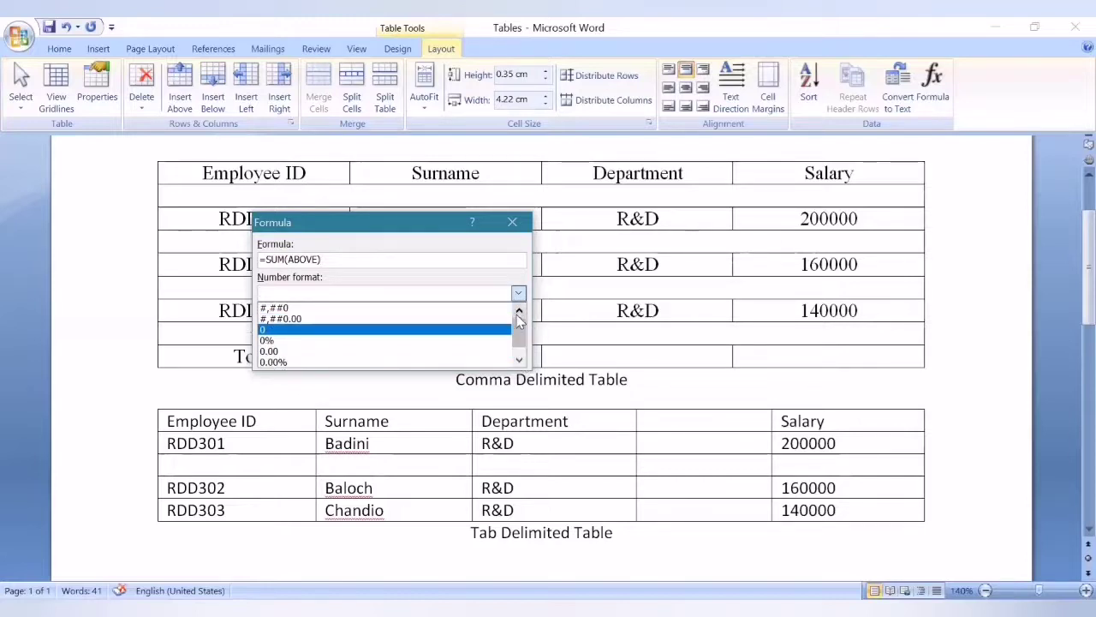
left_click(341, 332)
left_click(379, 328)
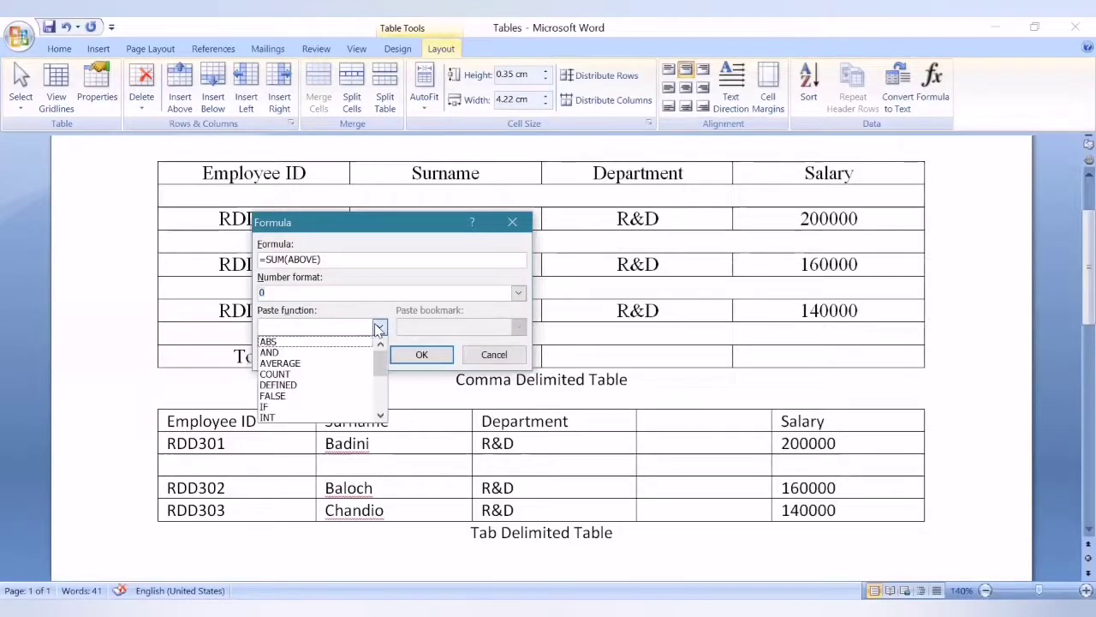
left_click(379, 328)
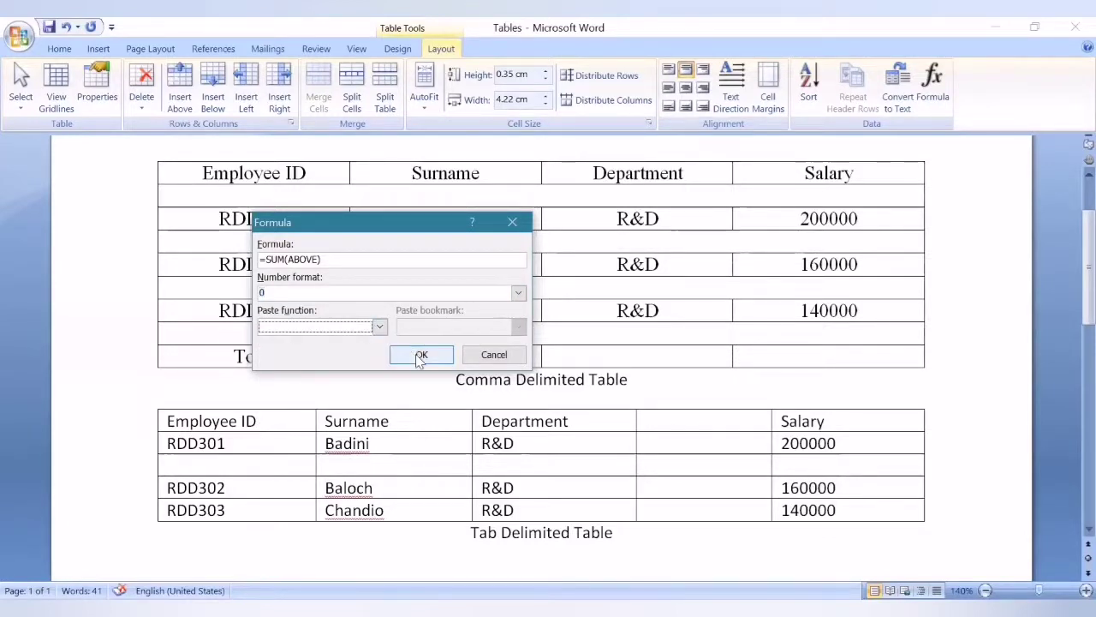
left_click(420, 358)
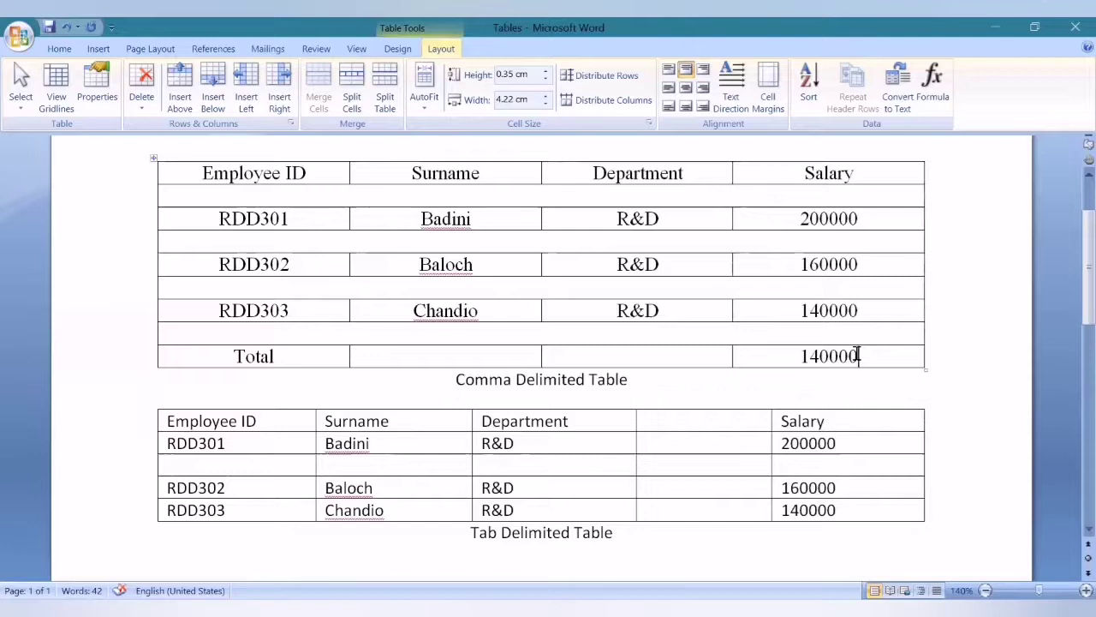
Delete the three empty merged rows between the RDD301 row and the Total row of the comma-delimited table
left_click(797, 287)
right_click(479, 247)
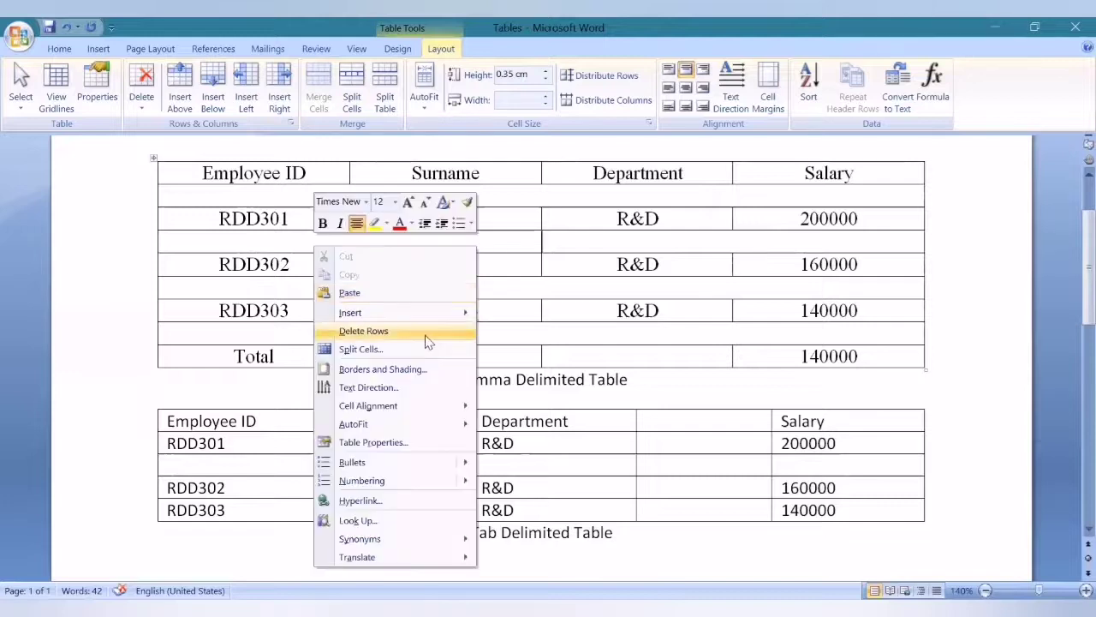
left_click(425, 332)
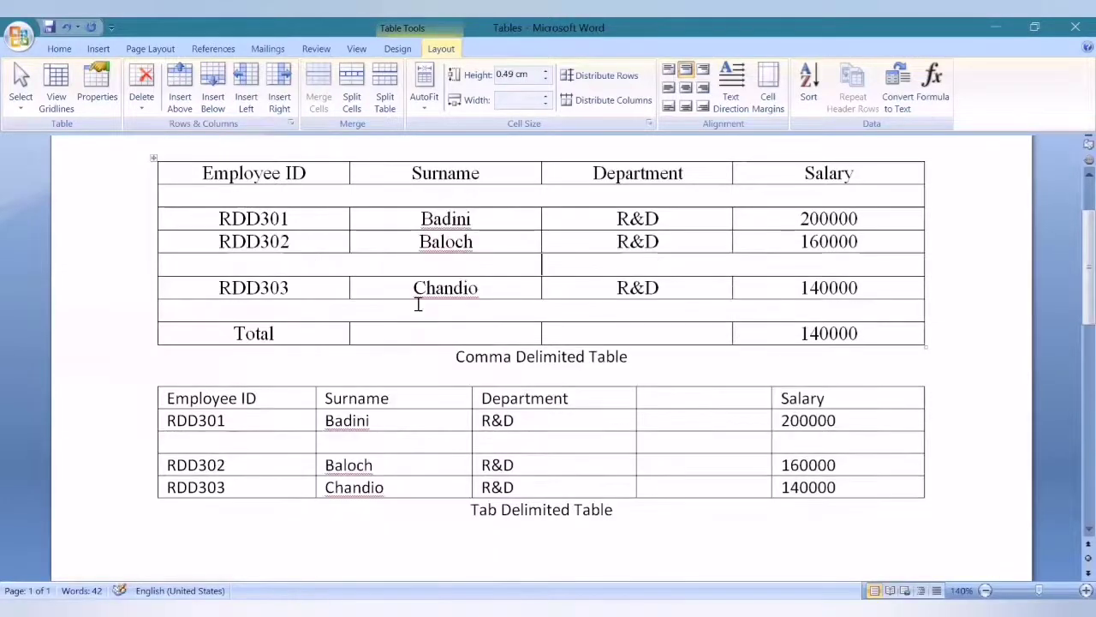
right_click(412, 269)
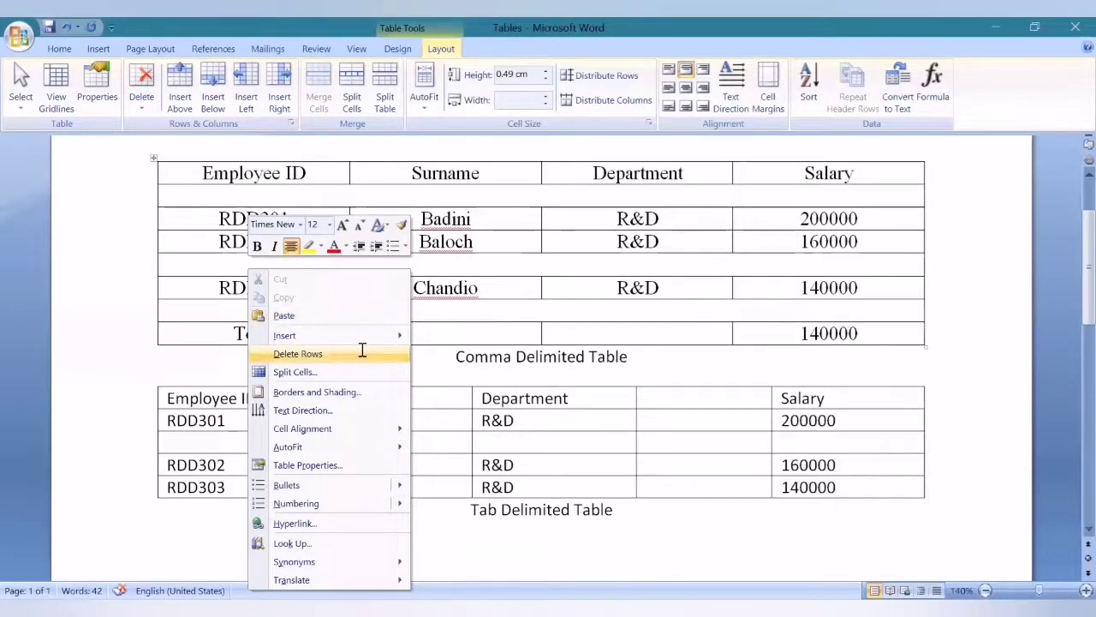
left_click(363, 354)
right_click(346, 284)
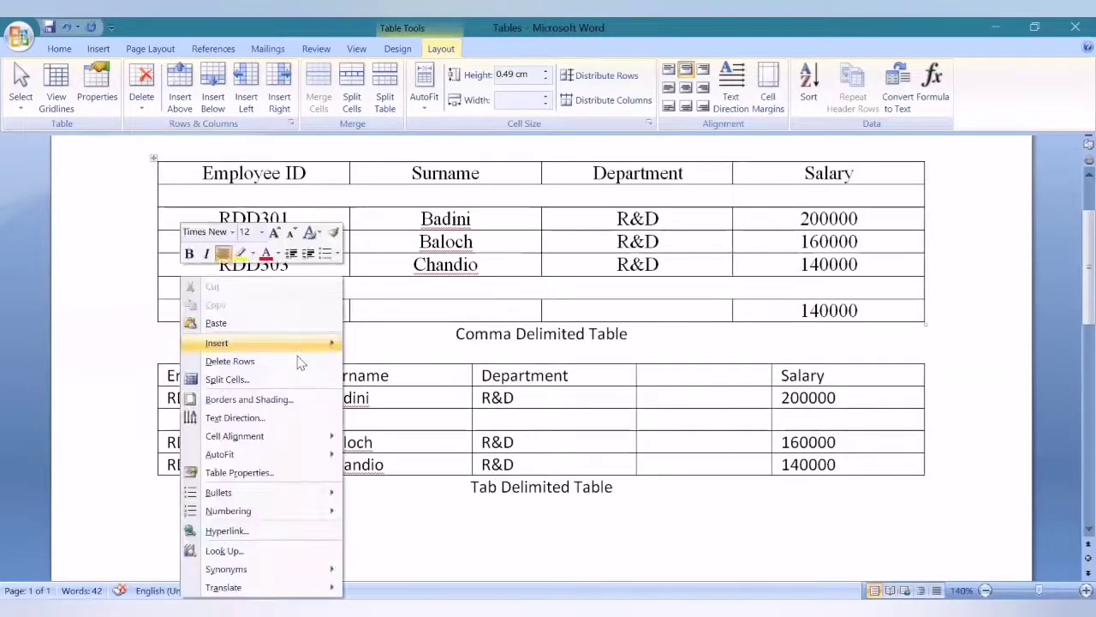
left_click(300, 363)
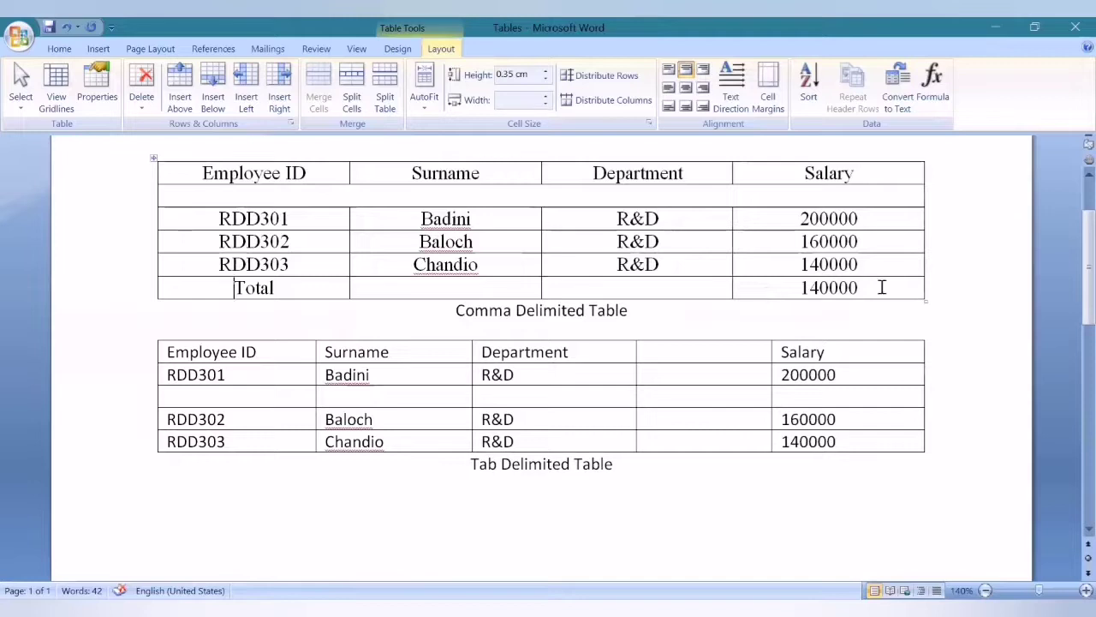
Replace the Salary total in the comma-delimited table with a fresh =SUM(ABOVE) formula using number format 0
left_click_drag(881, 287, 806, 288)
key("Delete")
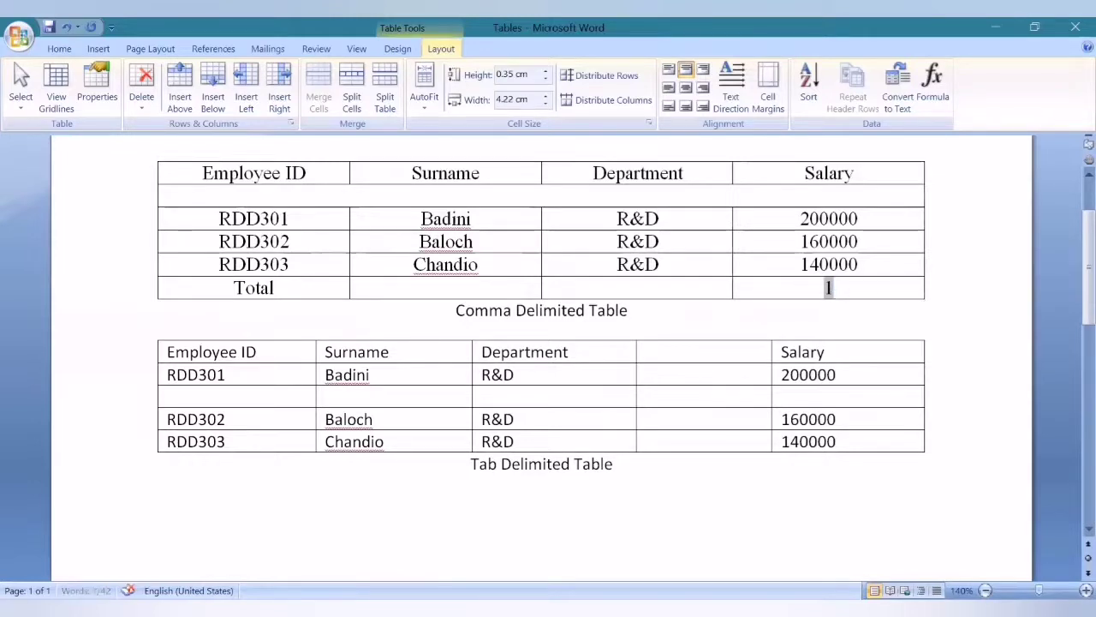
key("shift+Left")
left_click(809, 289)
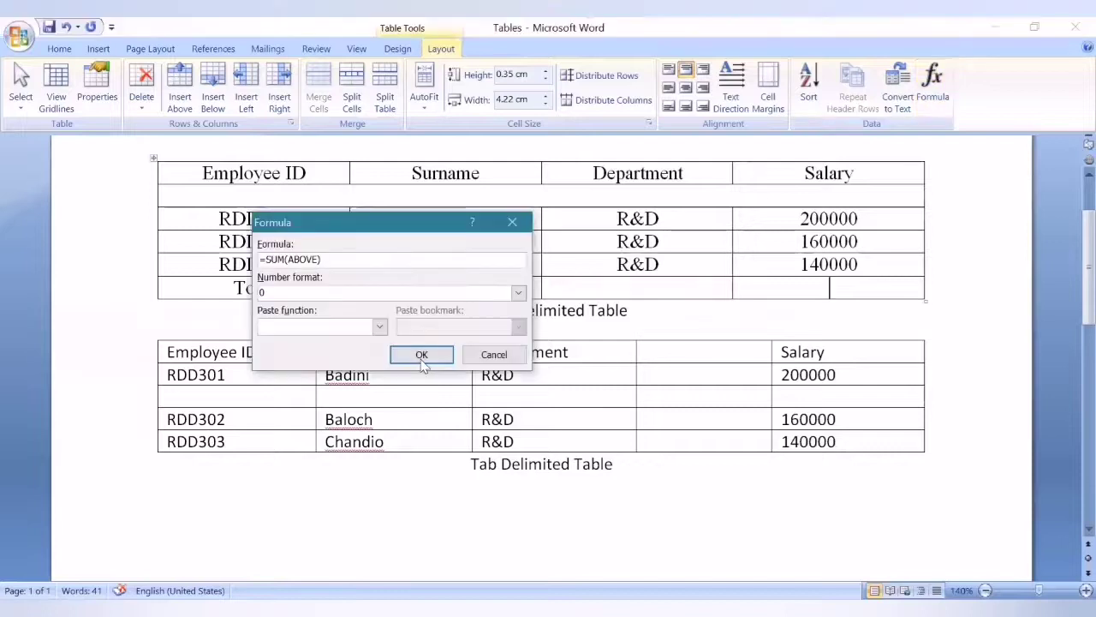
left_click(422, 354)
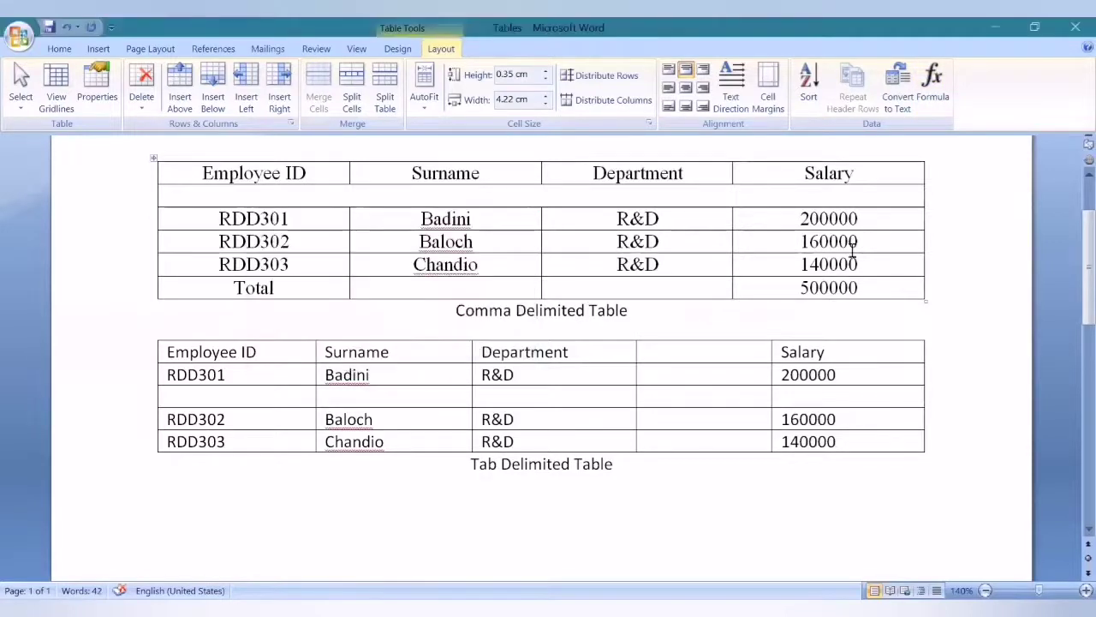
left_click_drag(807, 216, 846, 257)
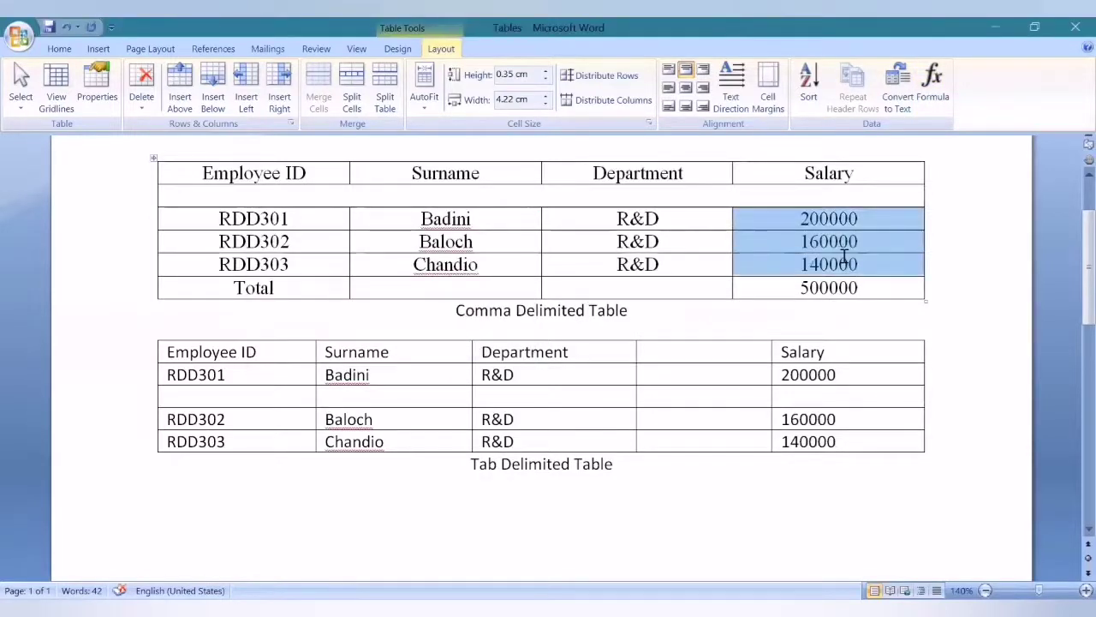
left_click(850, 288)
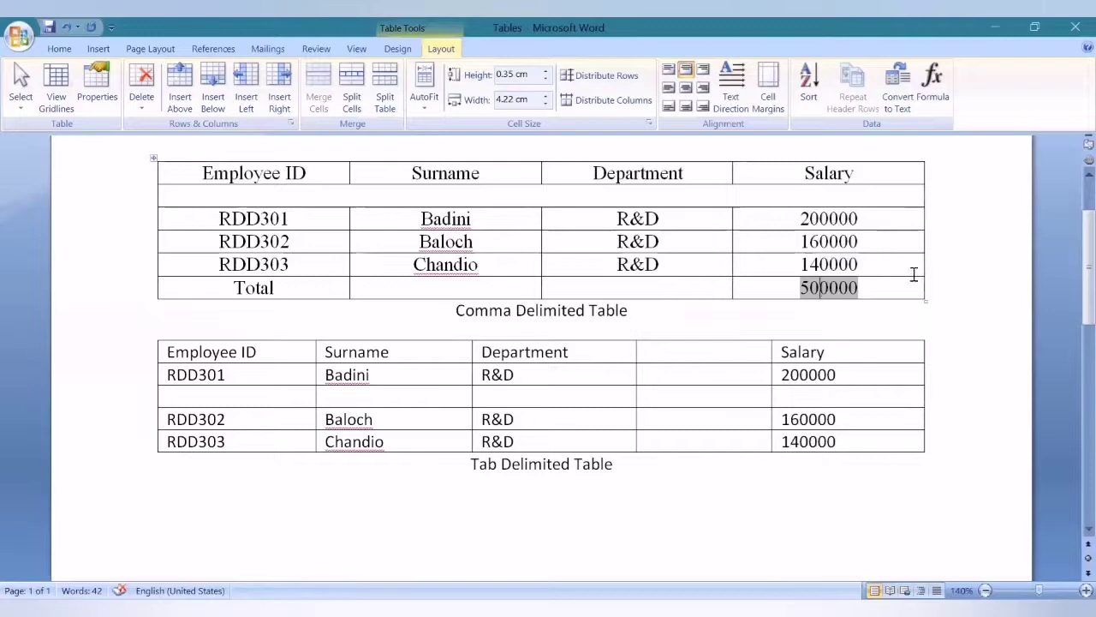
Insert a row below the RDD303 row of the tab-delimited table and enter Total in its Employee ID column
left_click(870, 443)
right_click(870, 441)
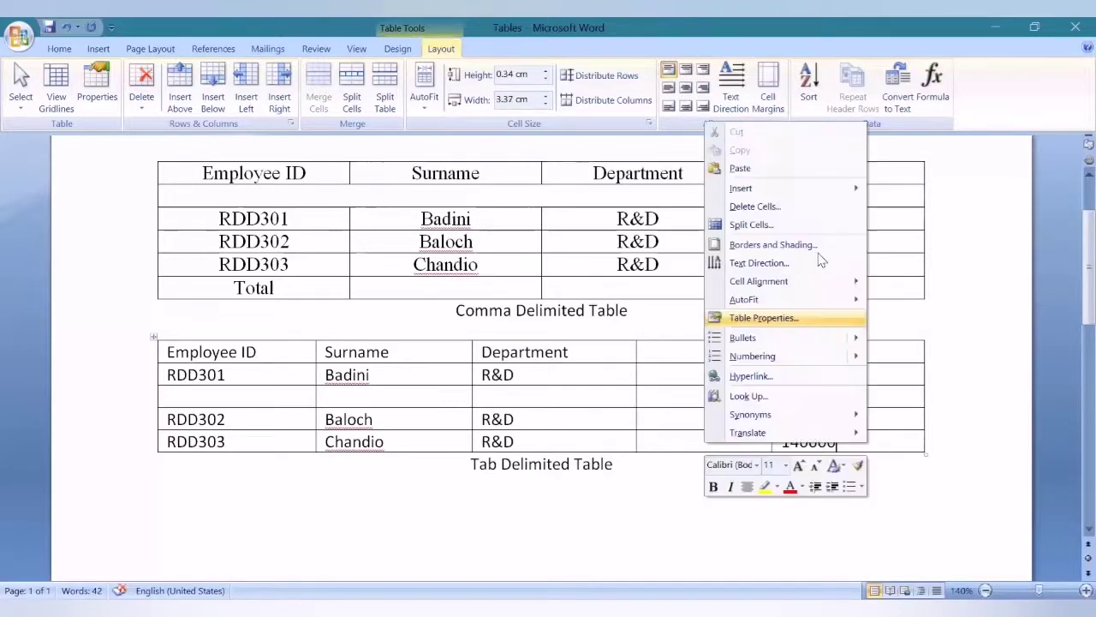
mouse_move(805, 189)
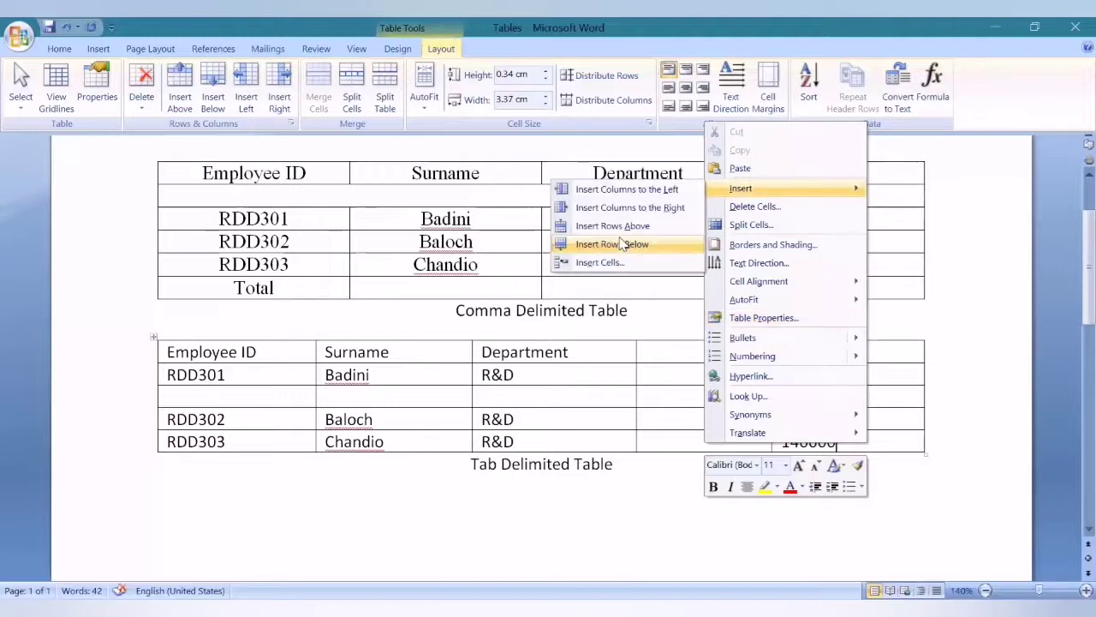
left_click(623, 245)
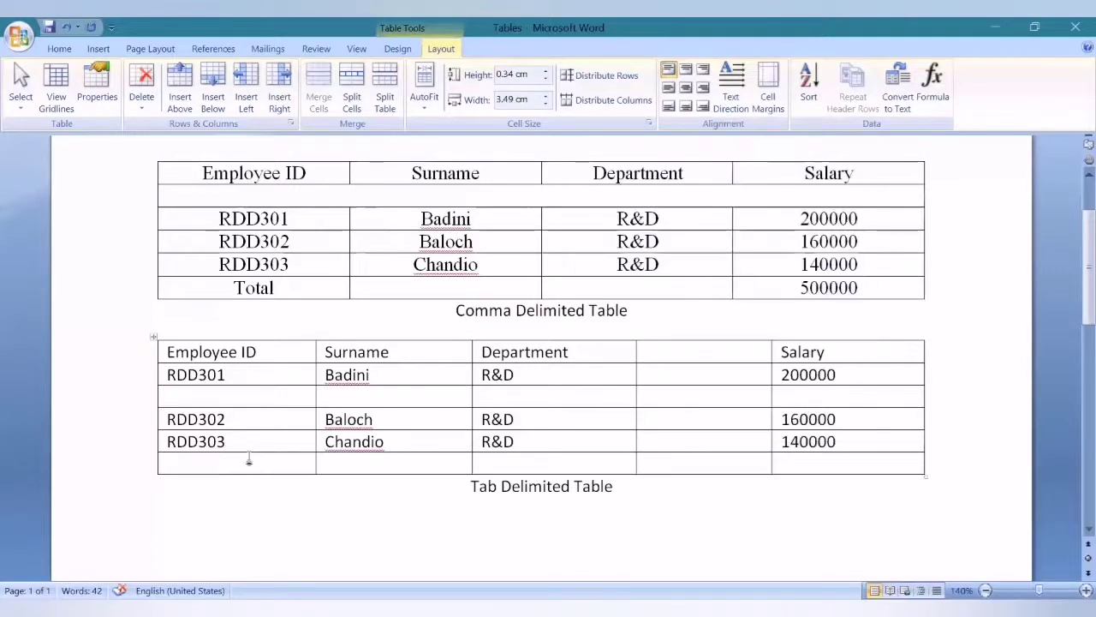
type("Total")
key("Tab")
key("Tab")
key("Tab")
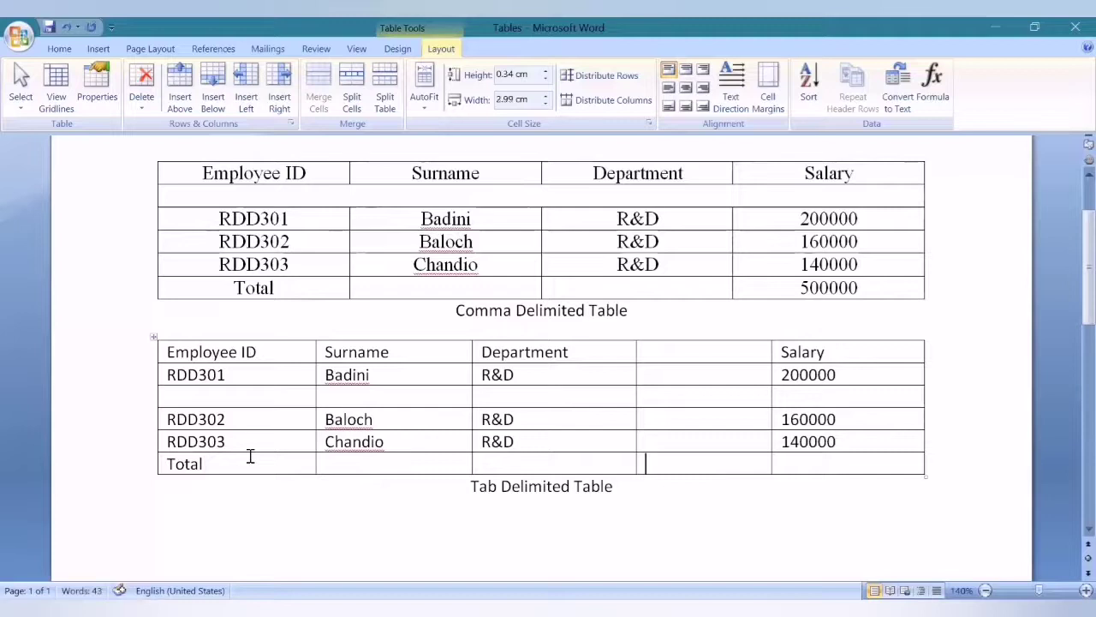
key("Tab")
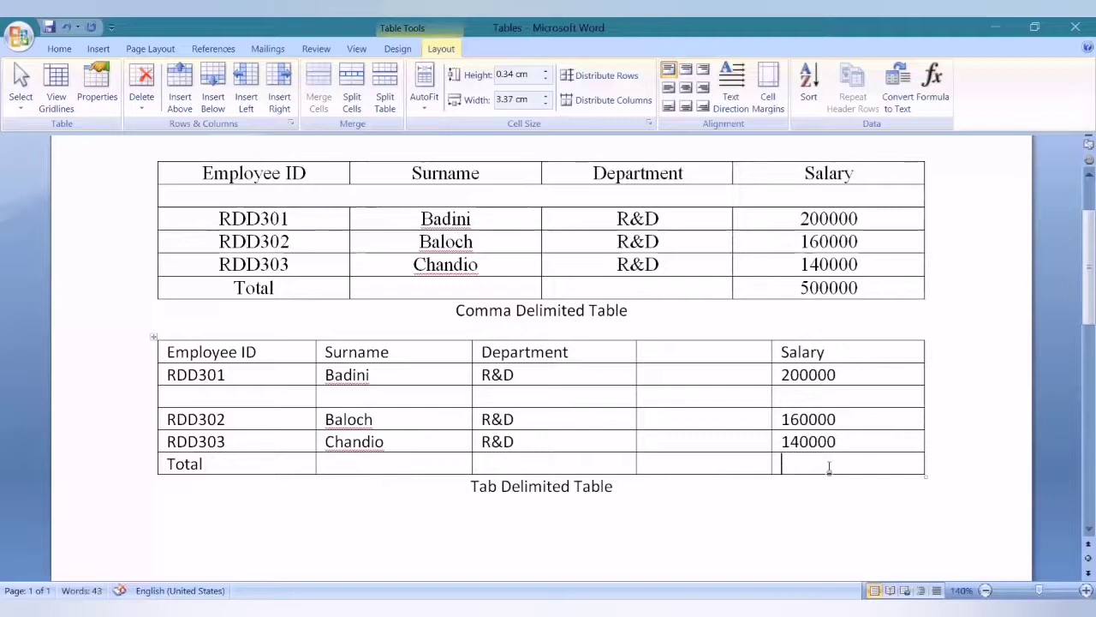
Total the salaries in the last row of the tab-delimited table with the formula =SUM(ABOVE), leaving the number format empty
left_click(935, 94)
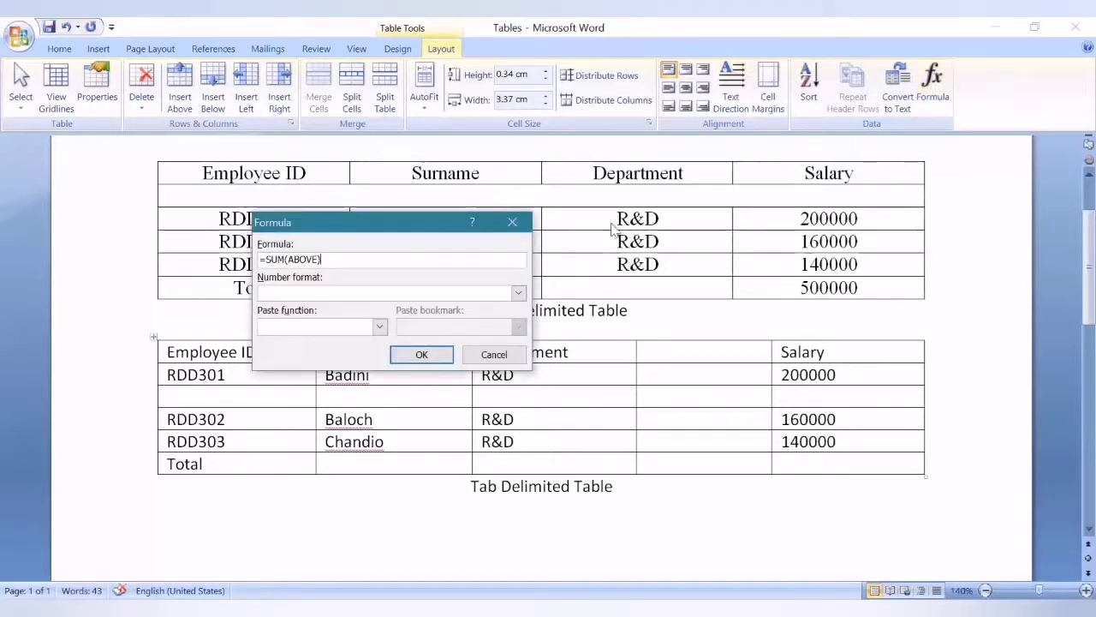
left_click(435, 354)
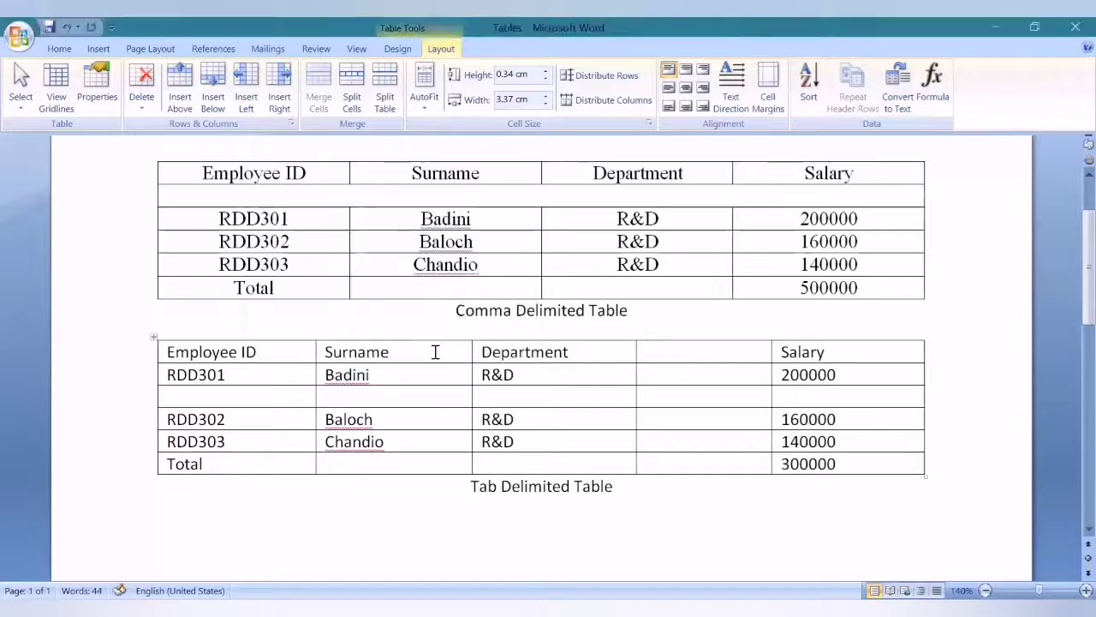
left_click(805, 397)
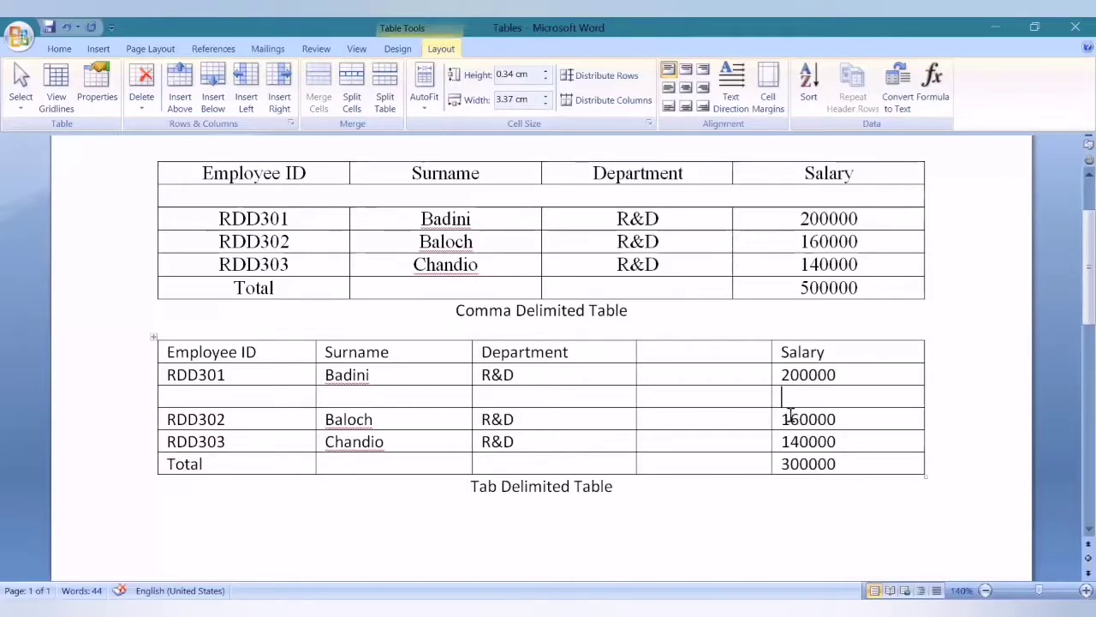
left_click_drag(786, 418, 832, 437)
left_click(835, 460)
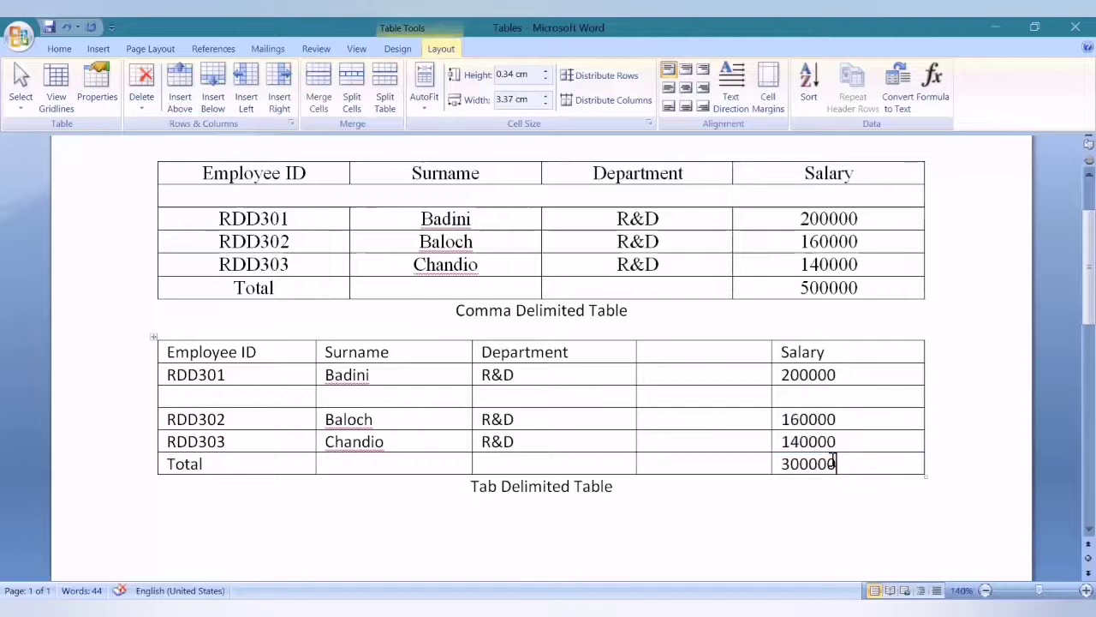
left_click(825, 460)
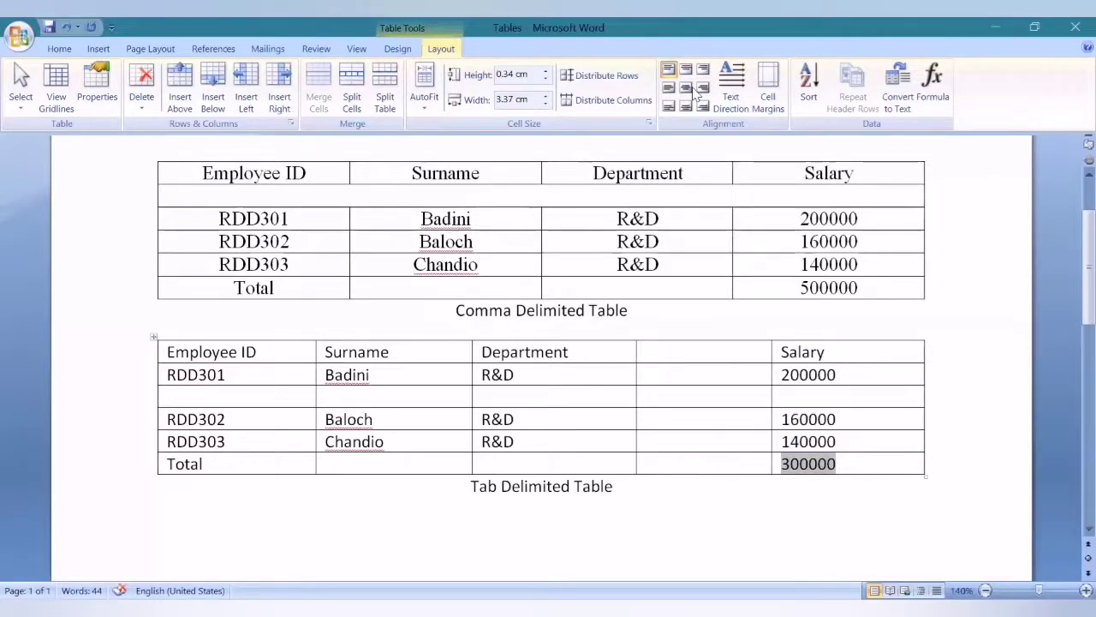
Apply the Colorful Grid - Accent 6 table style to the tab-delimited table
left_click(733, 377)
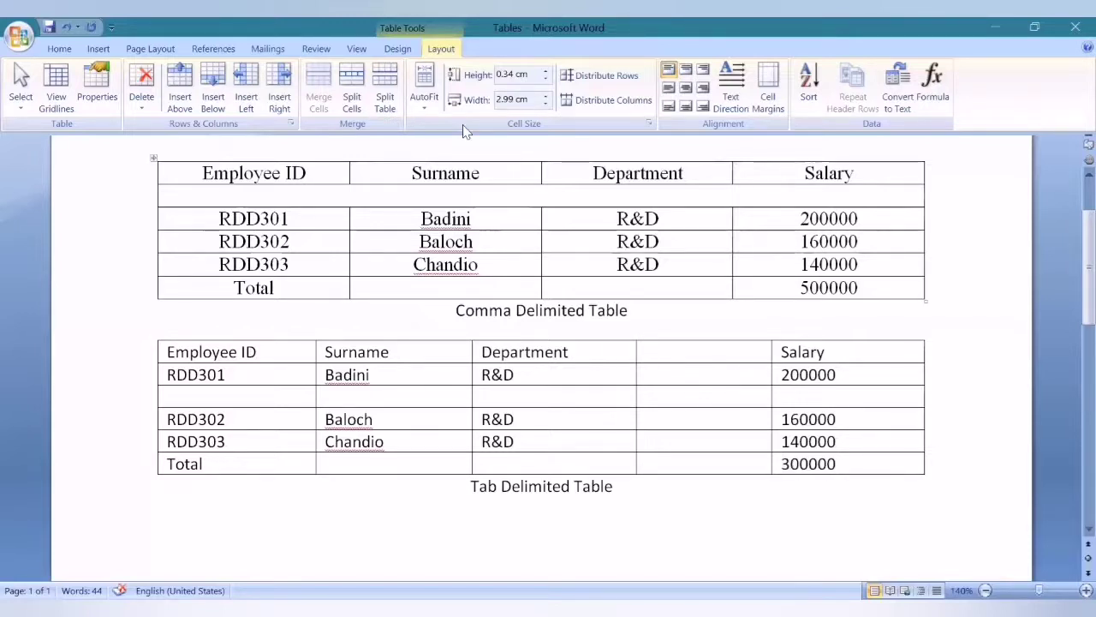
left_click(396, 48)
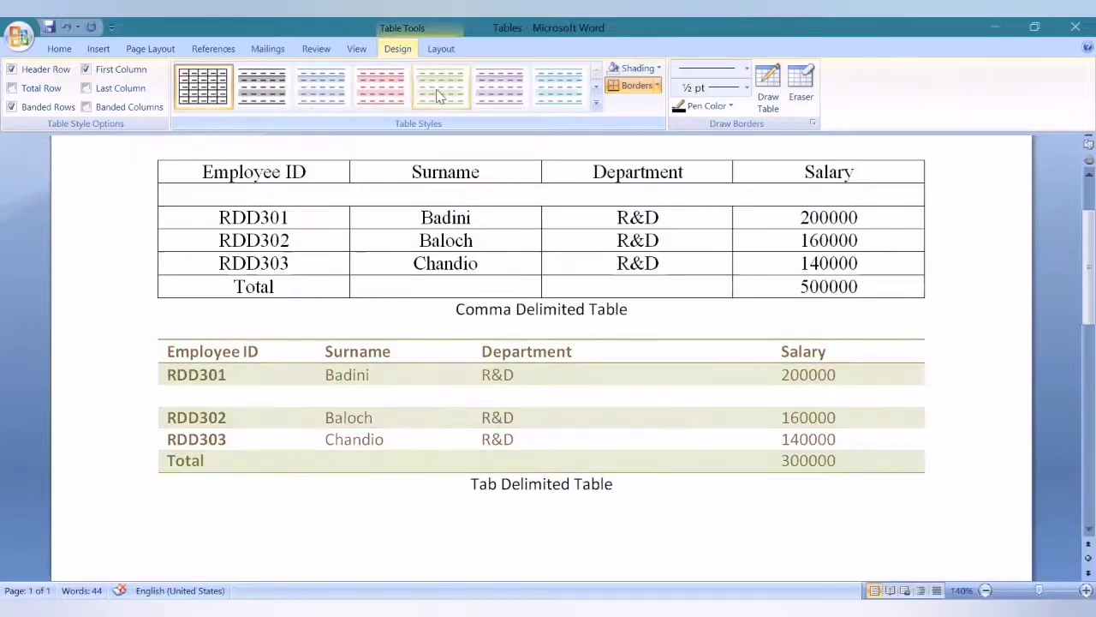
left_click(597, 106)
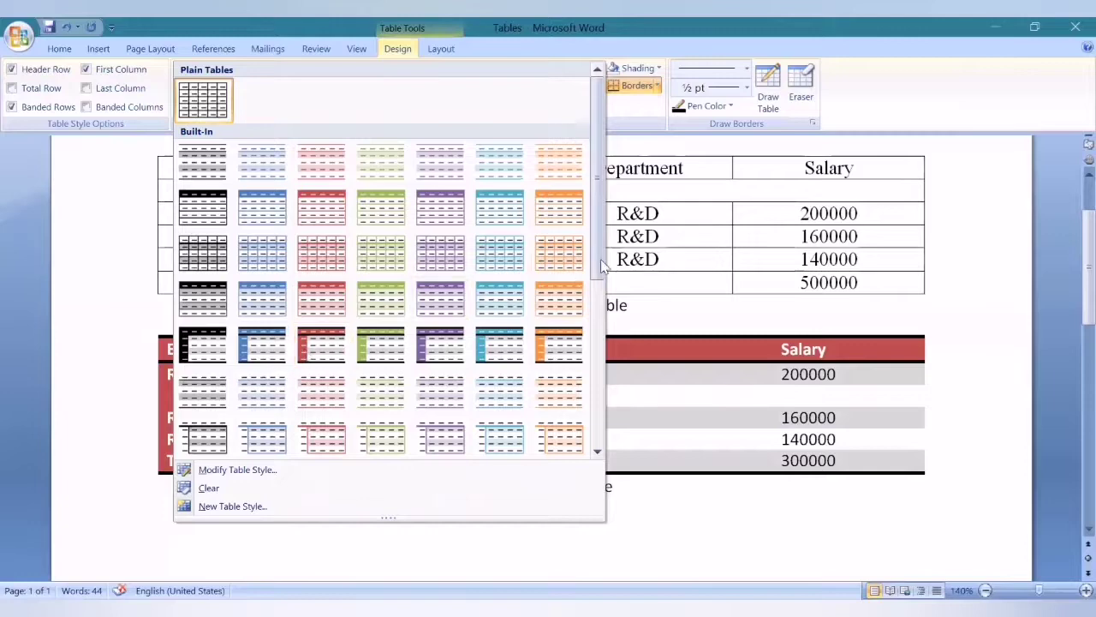
left_click_drag(599, 287, 590, 453)
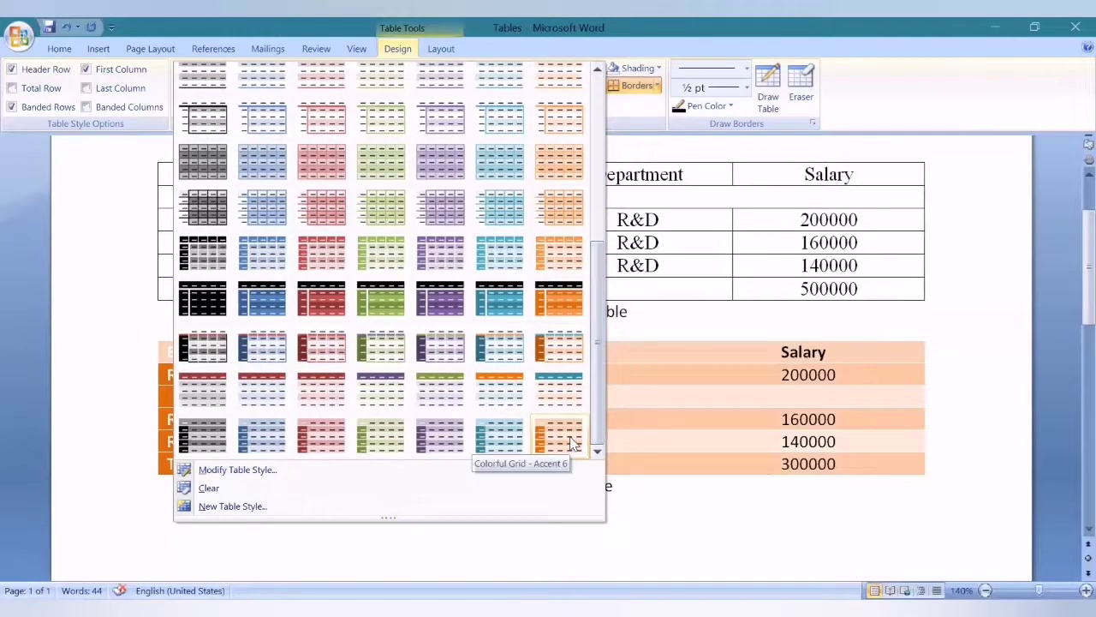
Apply the built-in style with a red header row, red first column and grey banded rows to the comma-delimited table
left_click(605, 240)
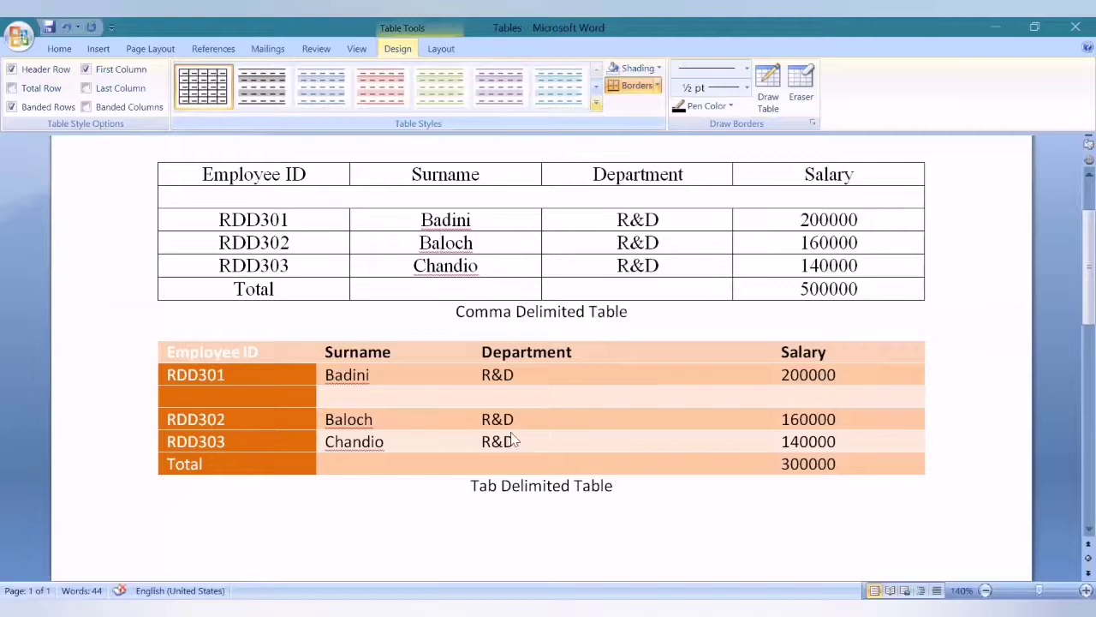
left_click(597, 104)
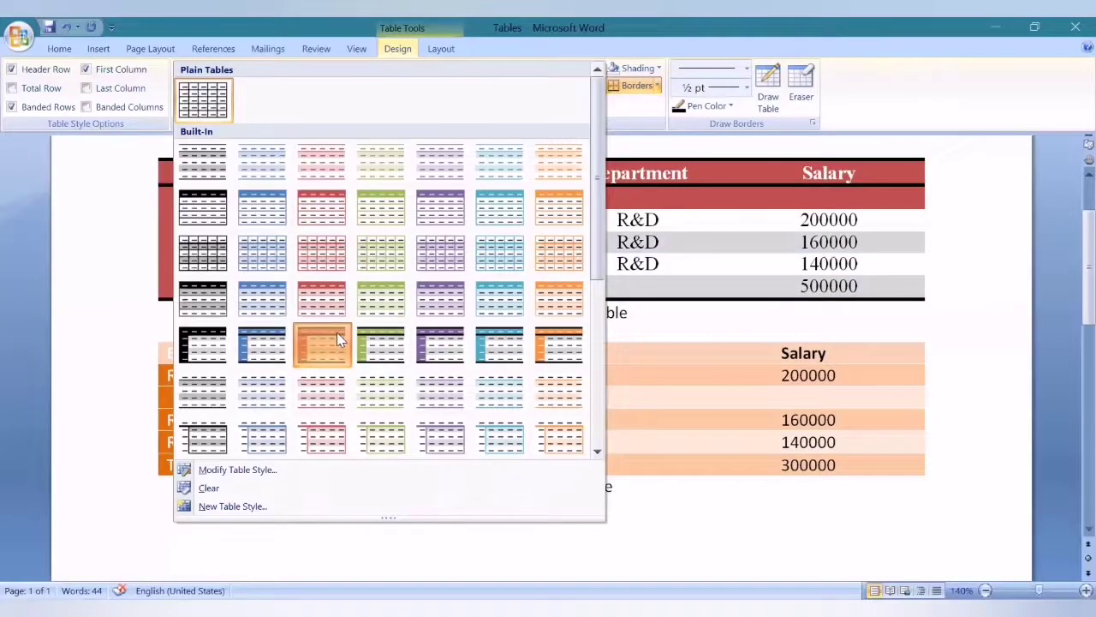
left_click(337, 333)
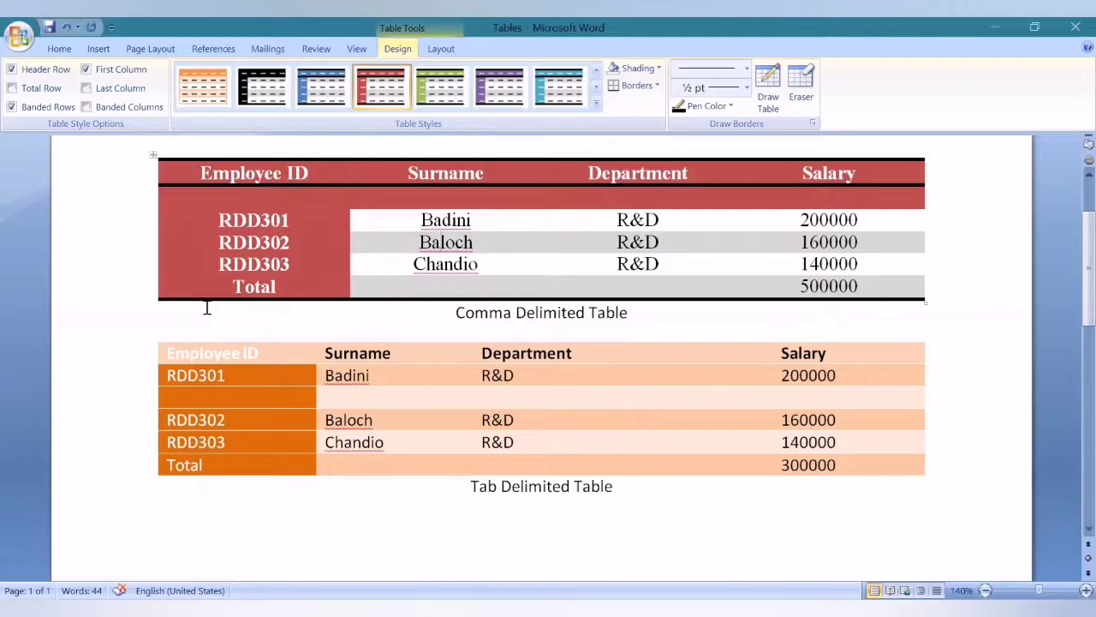
Apply all borders to the Employee ID header cell and to the rest of the tab-delimited table
left_click(286, 355)
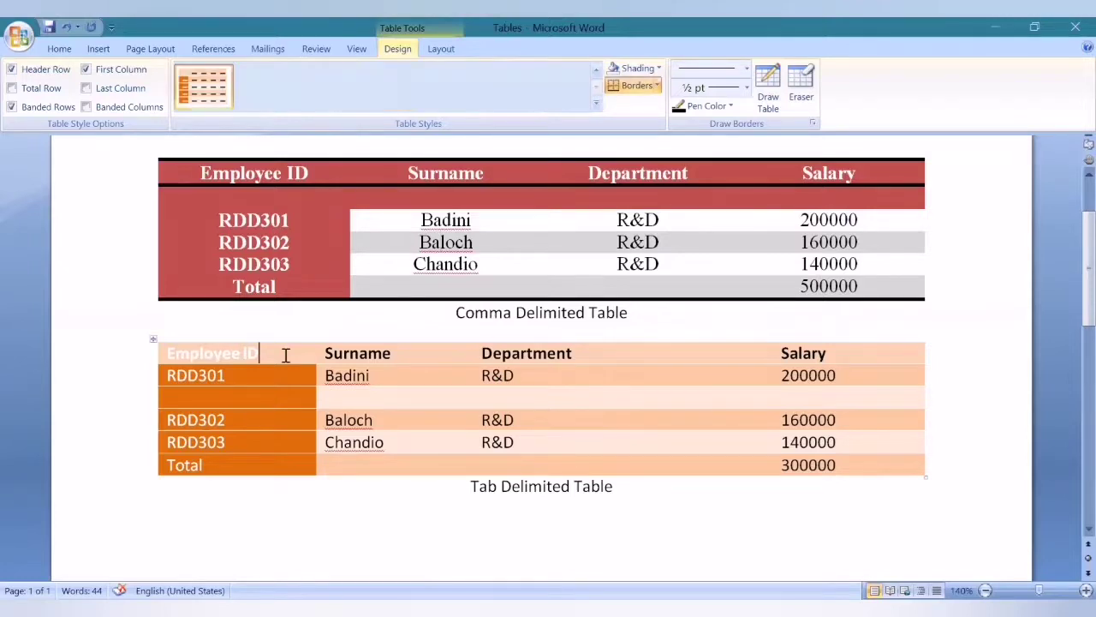
left_click(658, 85)
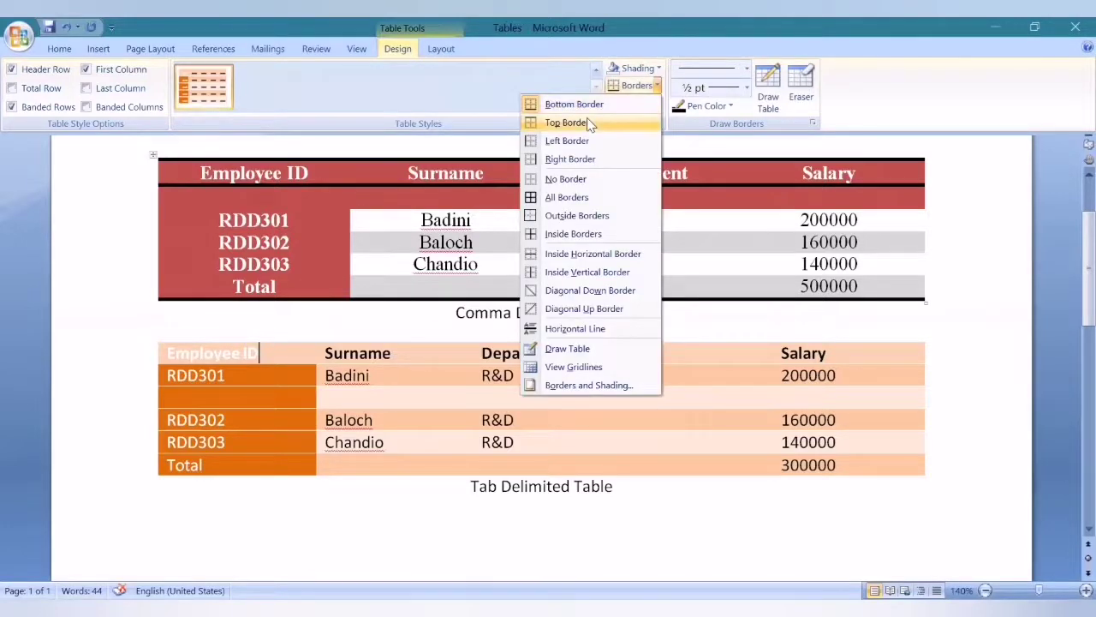
left_click(575, 200)
left_click(368, 420)
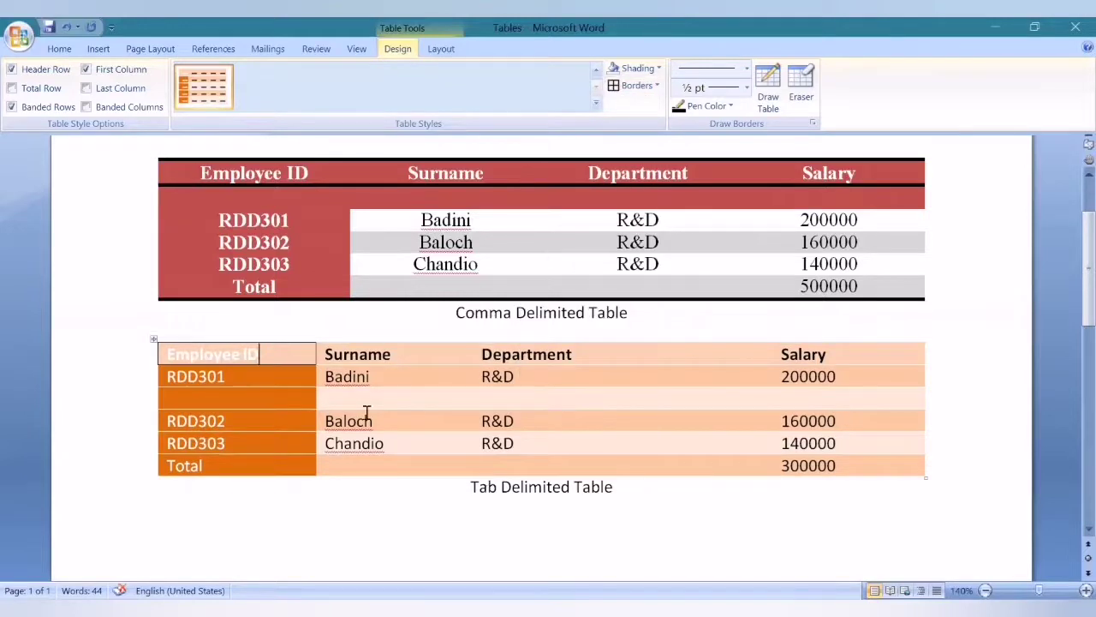
left_click_drag(206, 354, 851, 463)
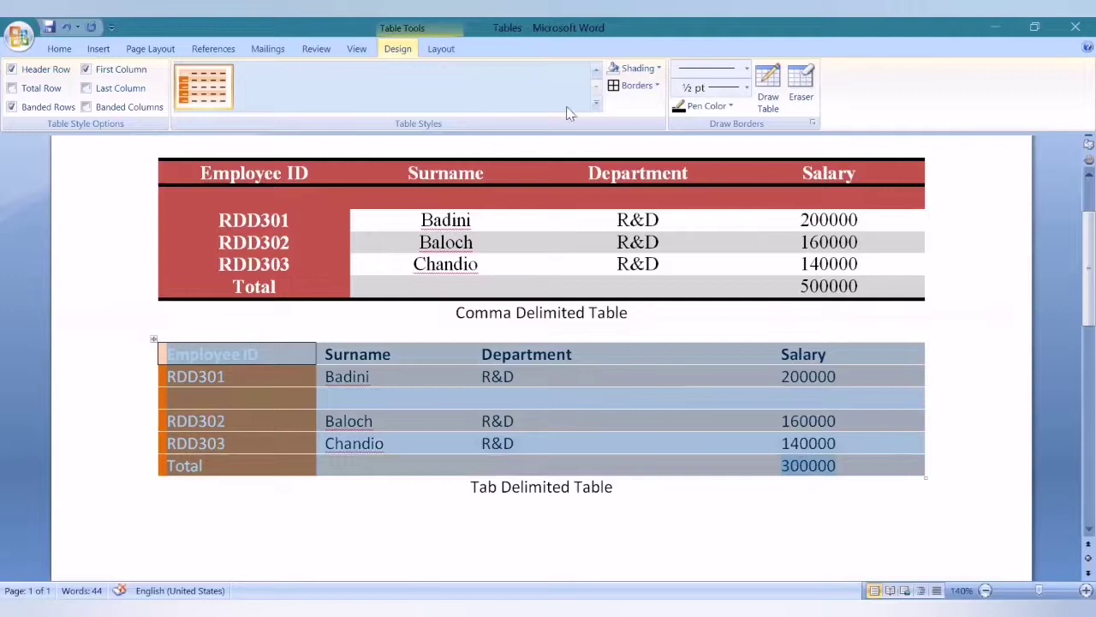
left_click(631, 86)
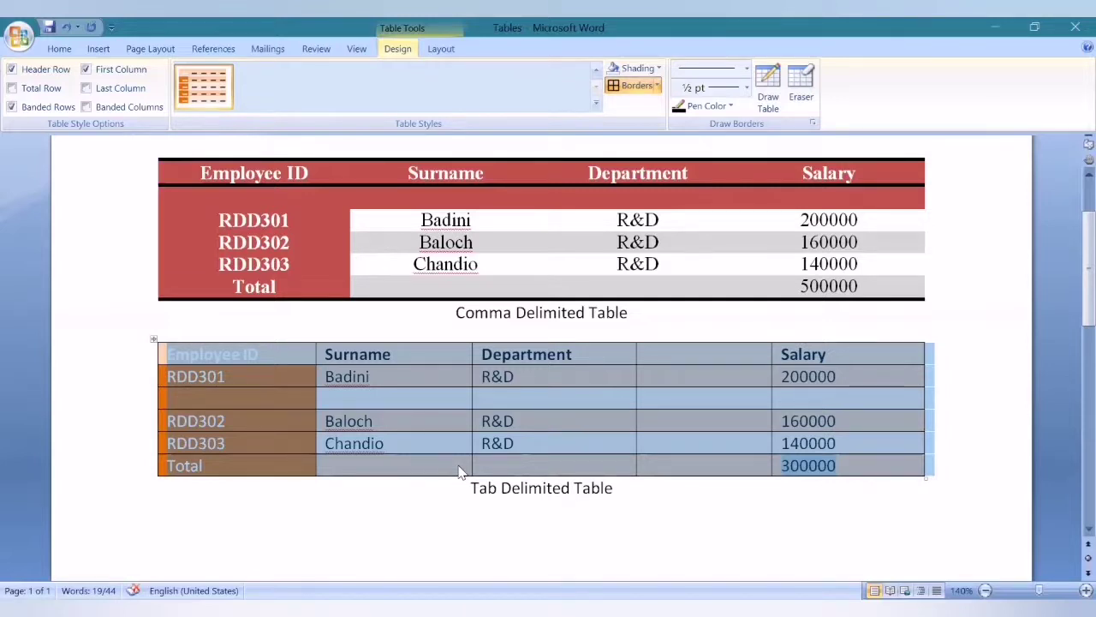
Draw a 3 pt border along the bottom of the Total row's empty fourth cell in the tab-delimited table and undo it
left_click(721, 92)
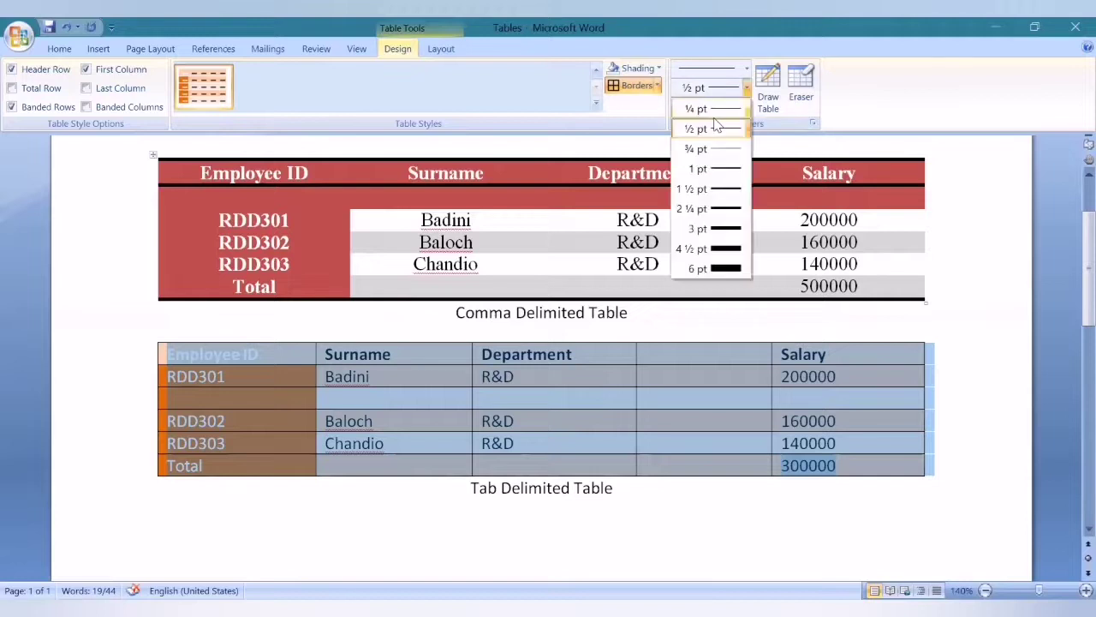
left_click(720, 228)
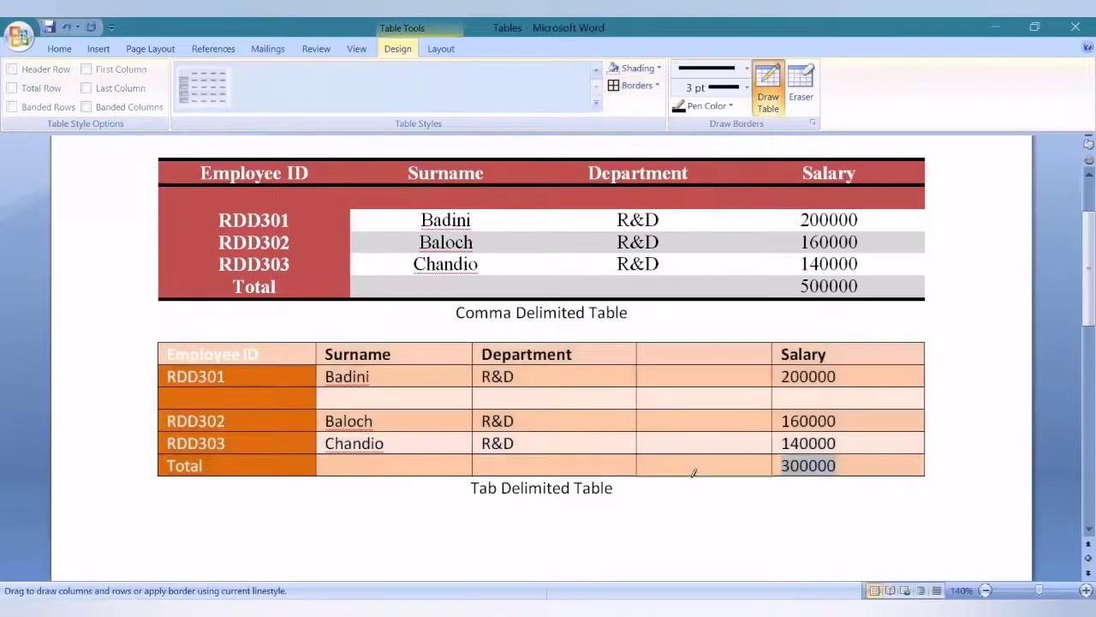
left_click(694, 473)
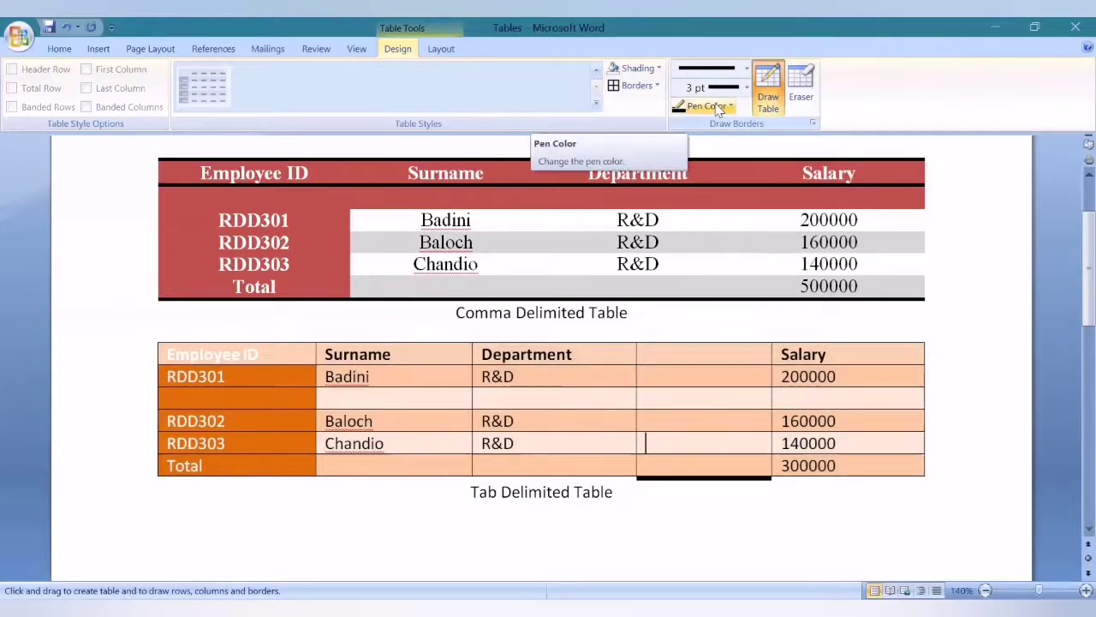
key("ctrl+z")
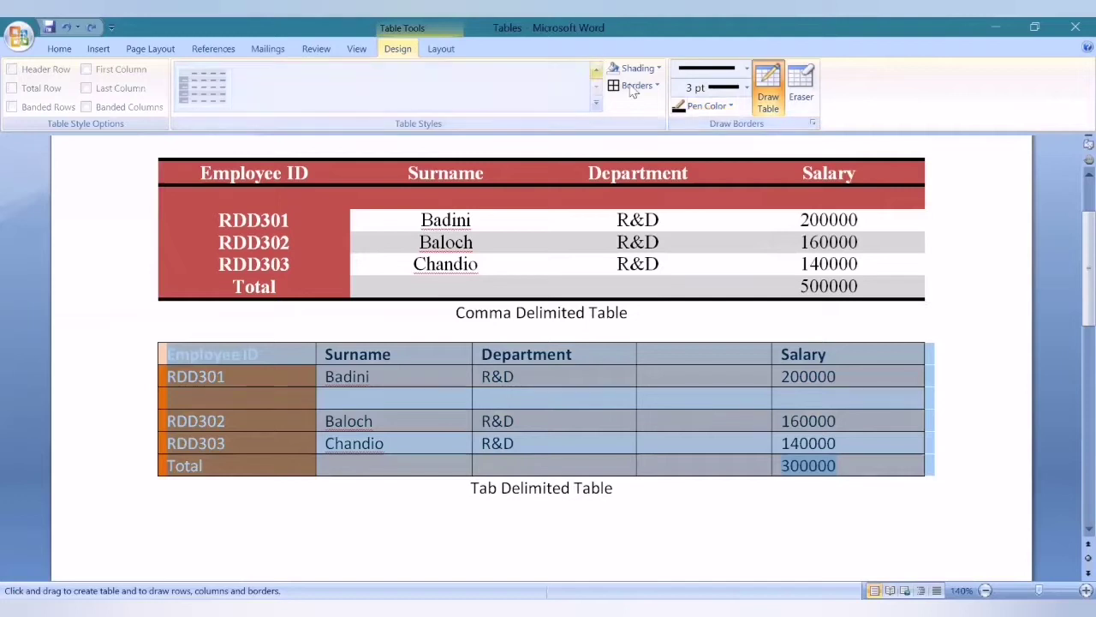
Apply 3 pt borders to every cell of the tab-delimited table and undo them
left_click(632, 87)
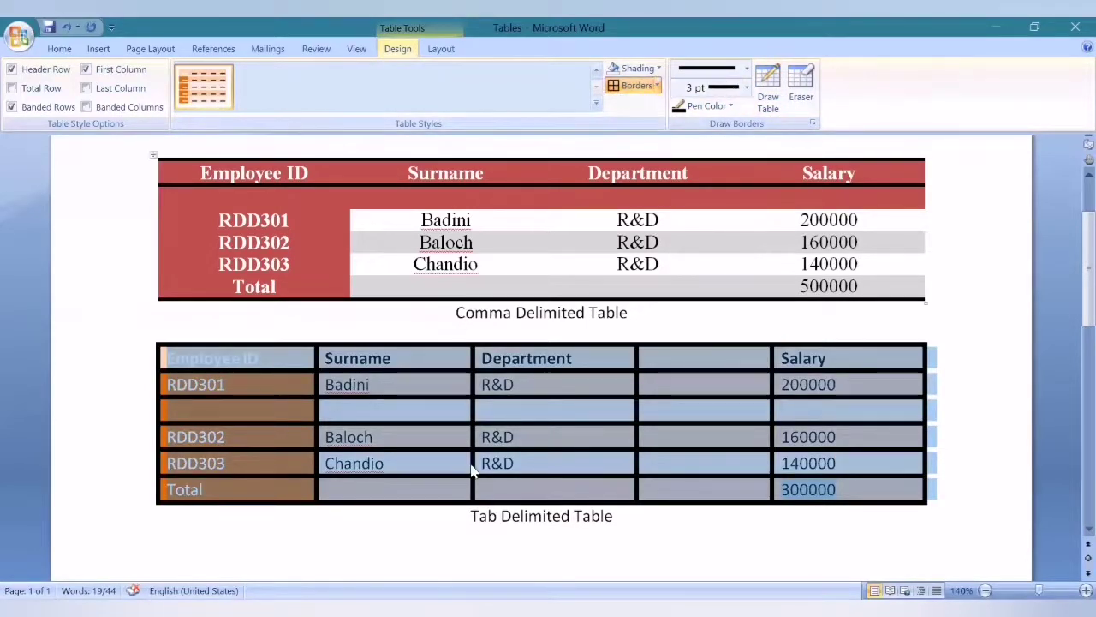
left_click(761, 421)
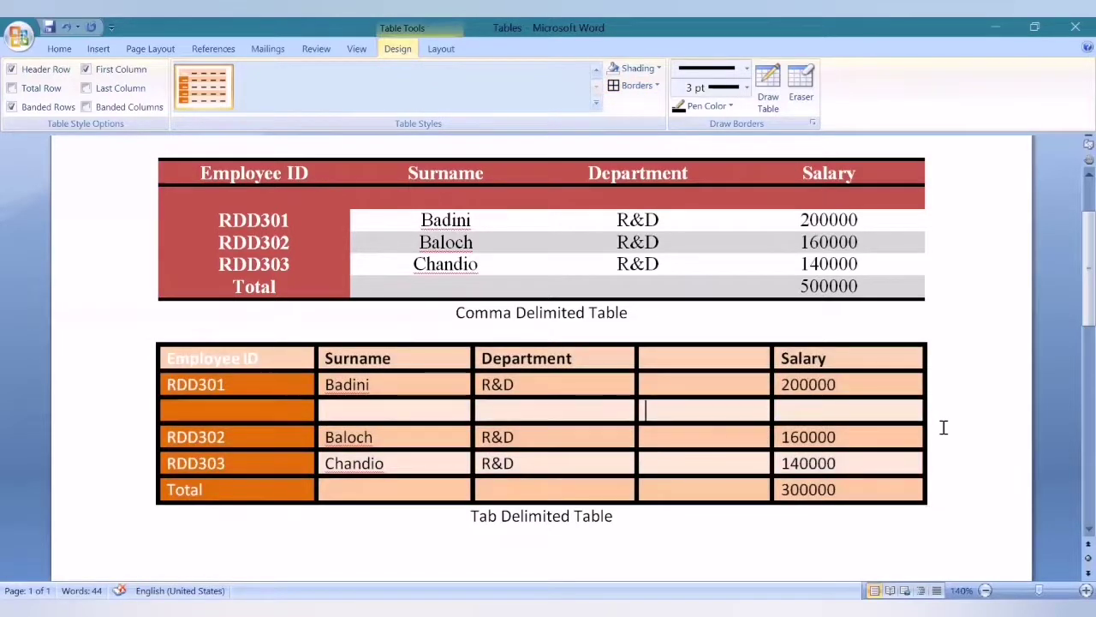
key("ctrl+z")
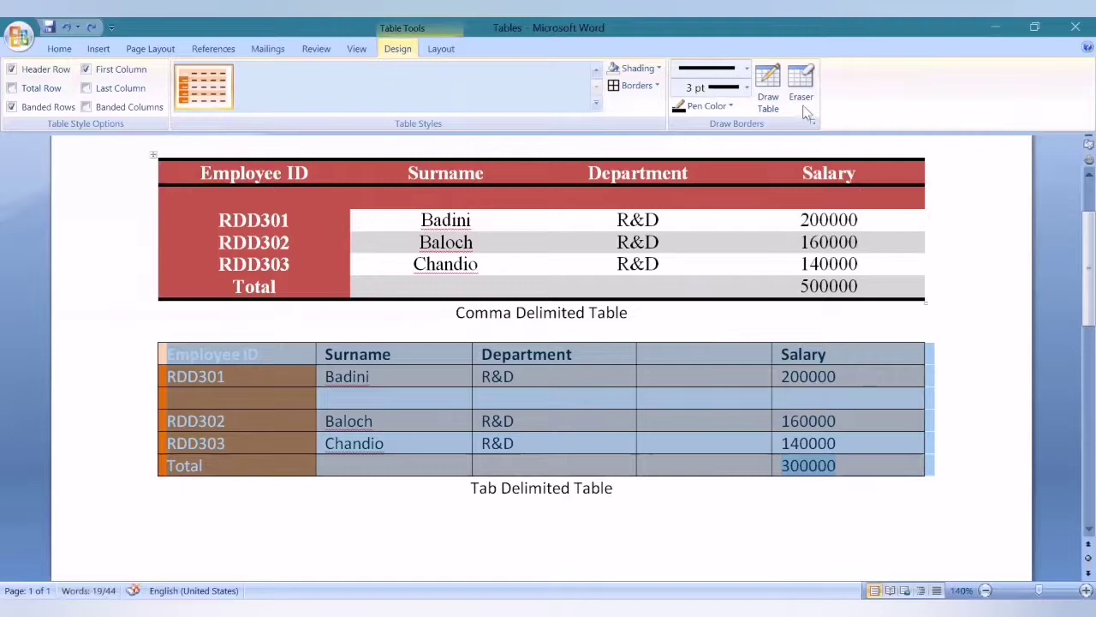
Apply ½ pt borders with the dash-dot-dot line style to all cells of the tab-delimited table
left_click(748, 88)
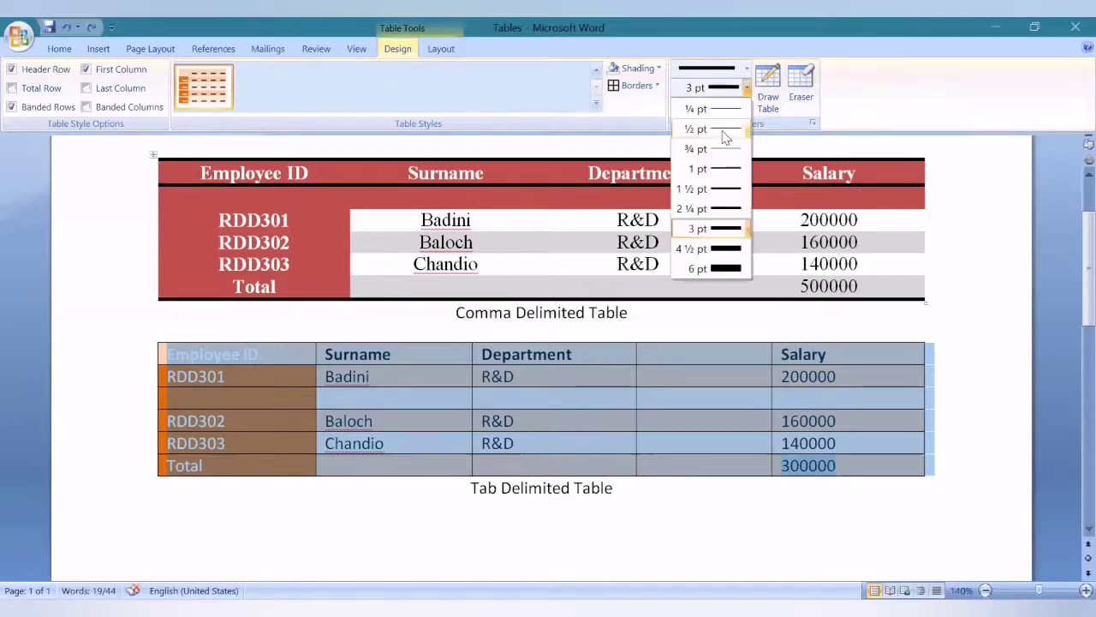
left_click(728, 227)
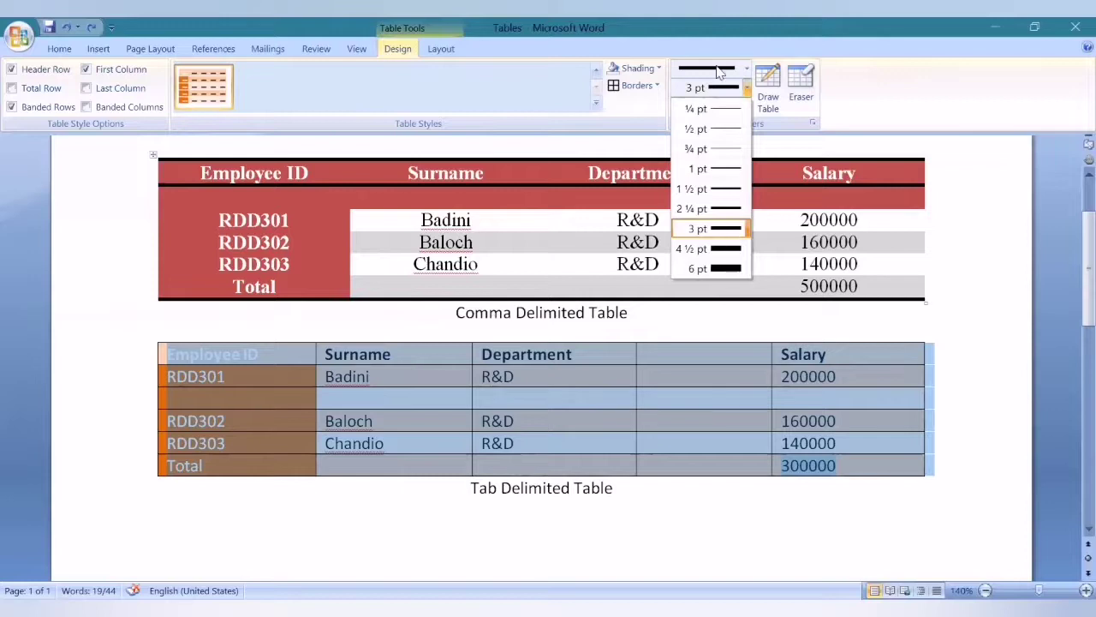
left_click(718, 67)
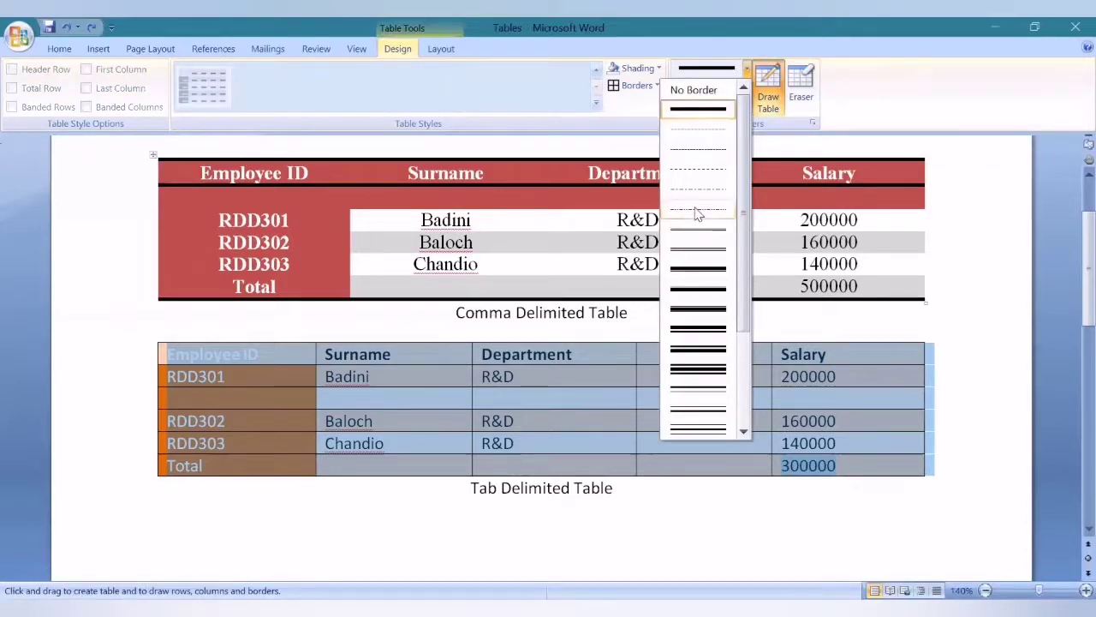
left_click(698, 210)
left_click(632, 91)
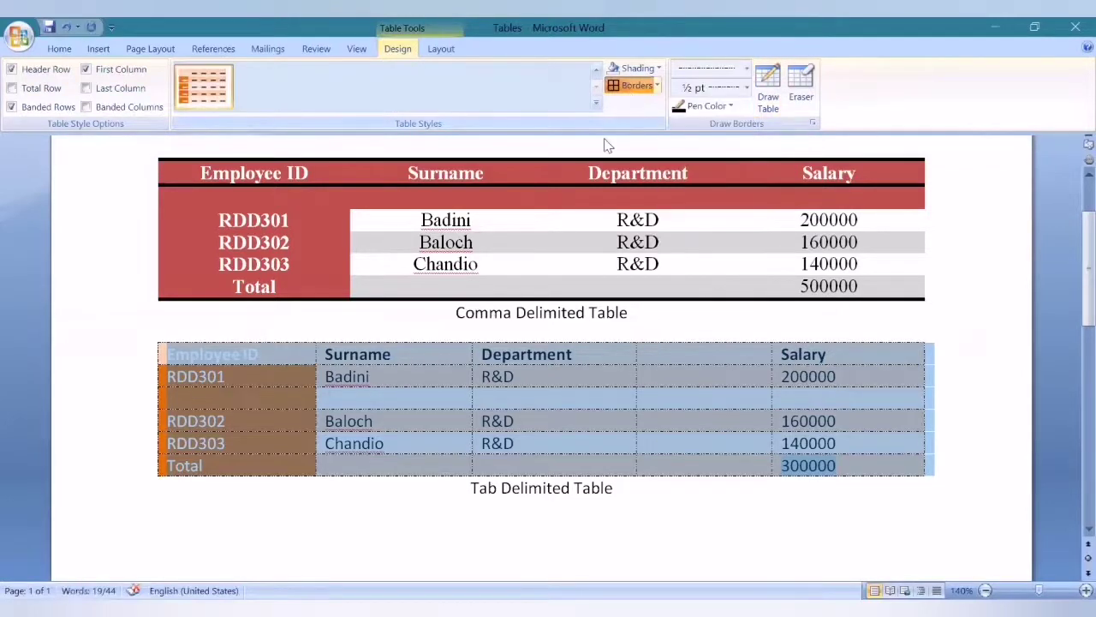
left_click(431, 478)
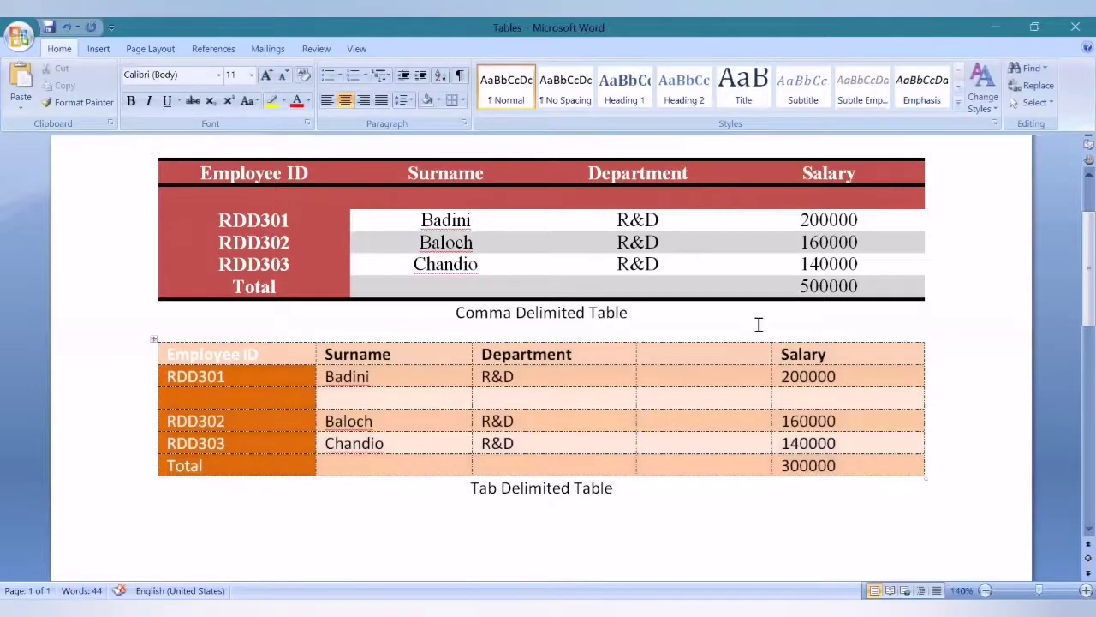
Delete the entire empty row between RDD301 and RDD302 in the tab-delimited table
left_click(470, 419)
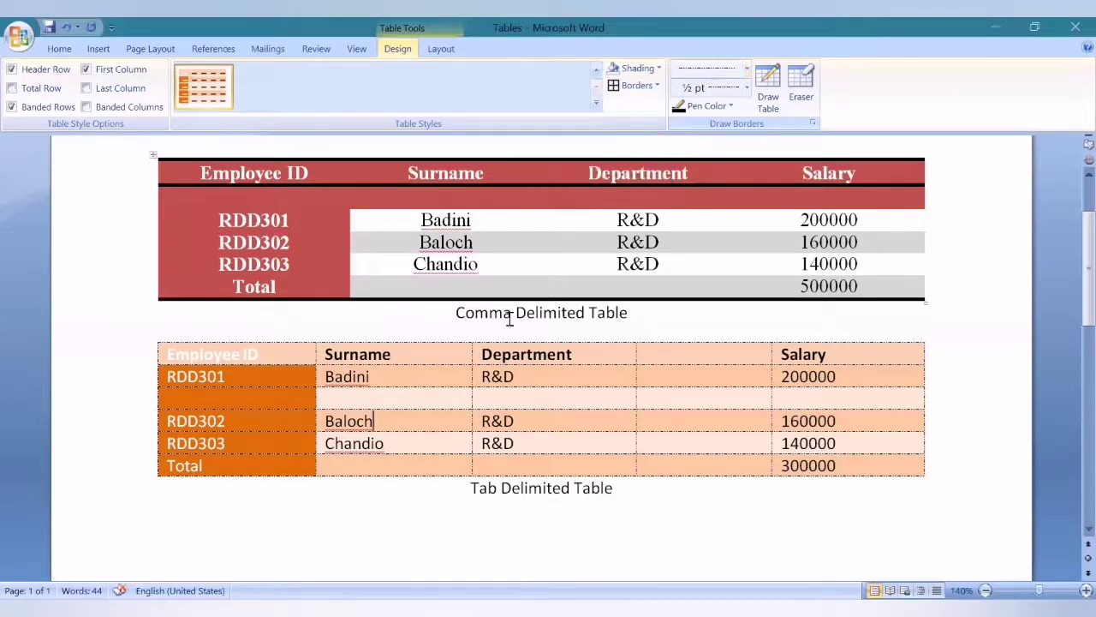
left_click(429, 399)
right_click(398, 399)
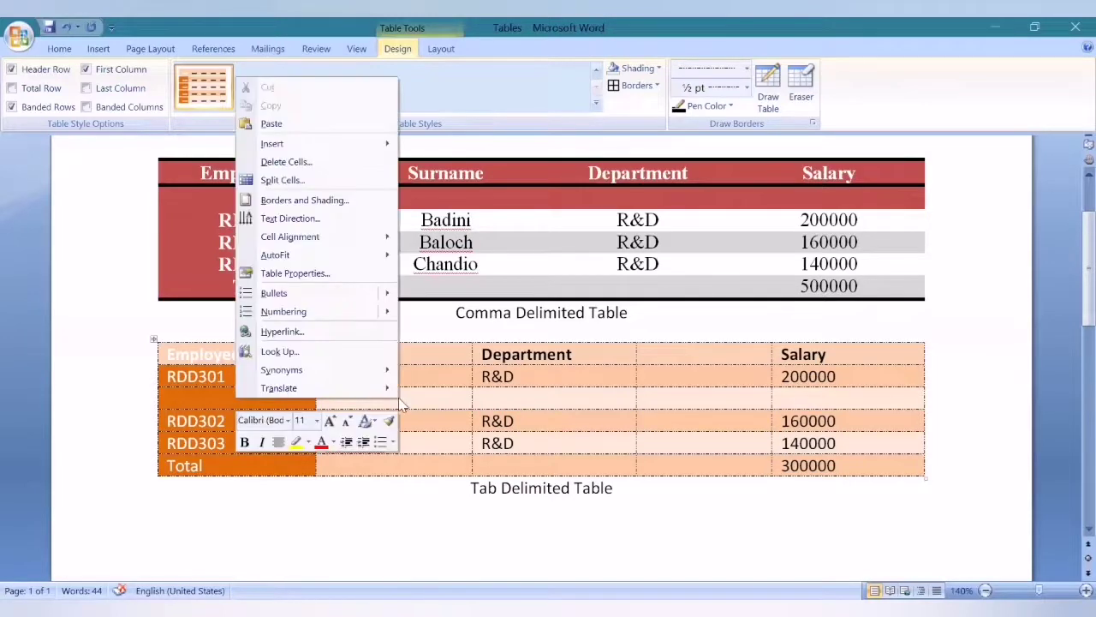
left_click(286, 162)
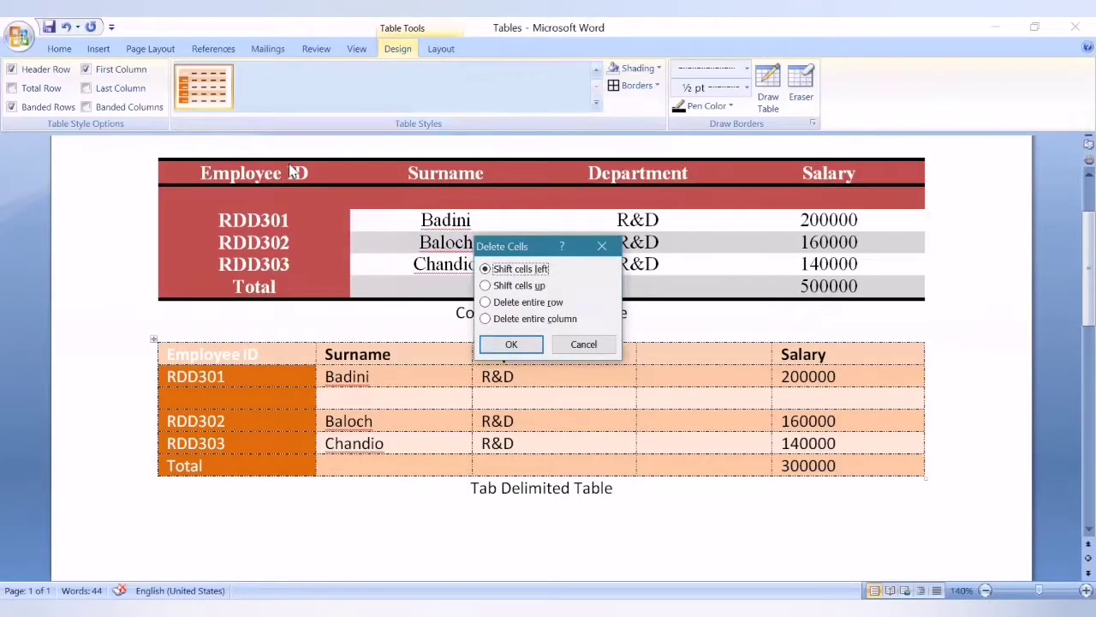
left_click(537, 305)
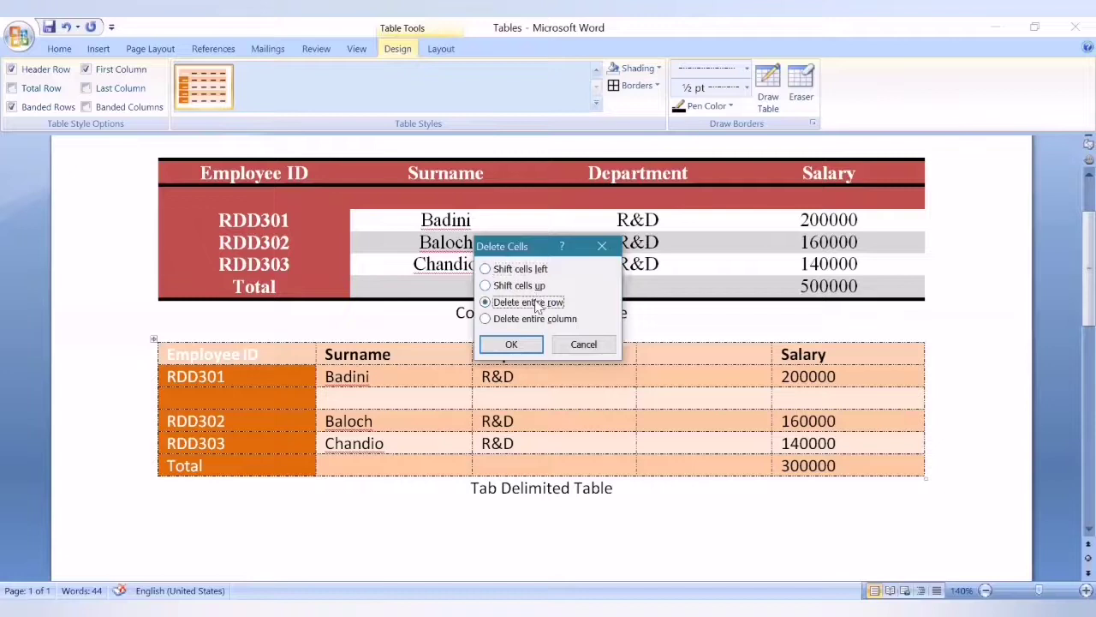
left_click(524, 343)
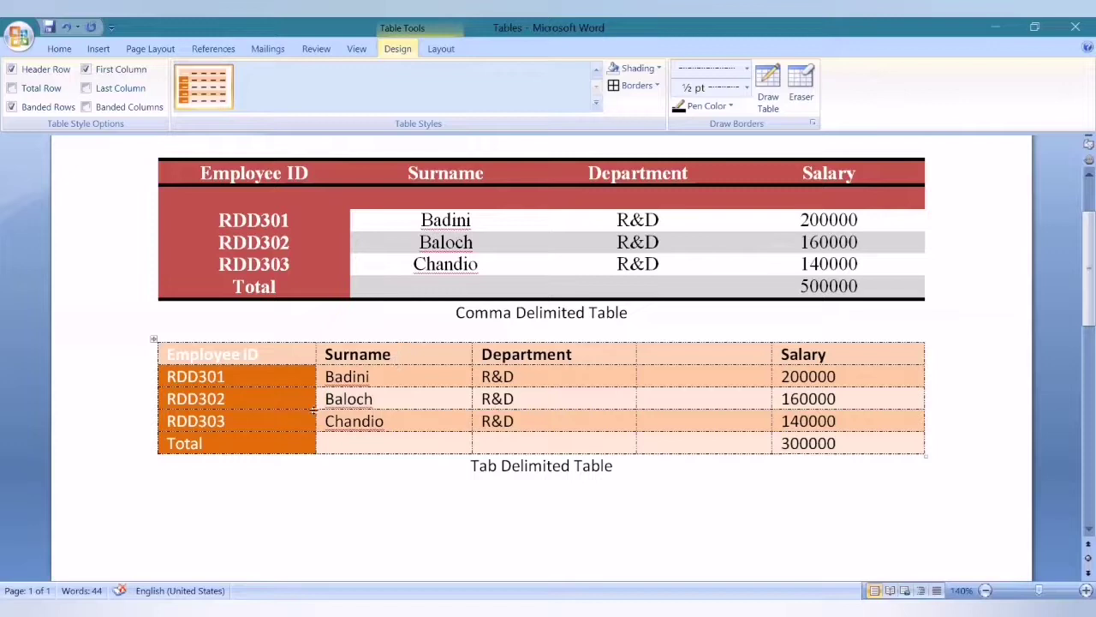
Delete the entire empty column between Department and Salary in the tab-delimited table
left_click(674, 393)
right_click(674, 393)
left_click(580, 159)
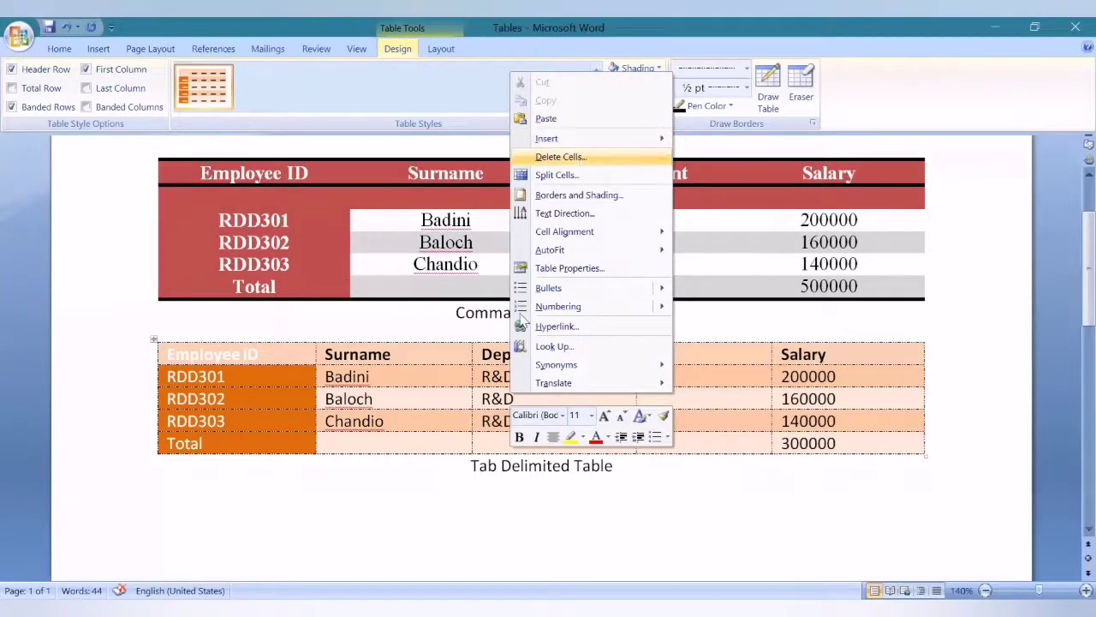
left_click(524, 318)
left_click(511, 345)
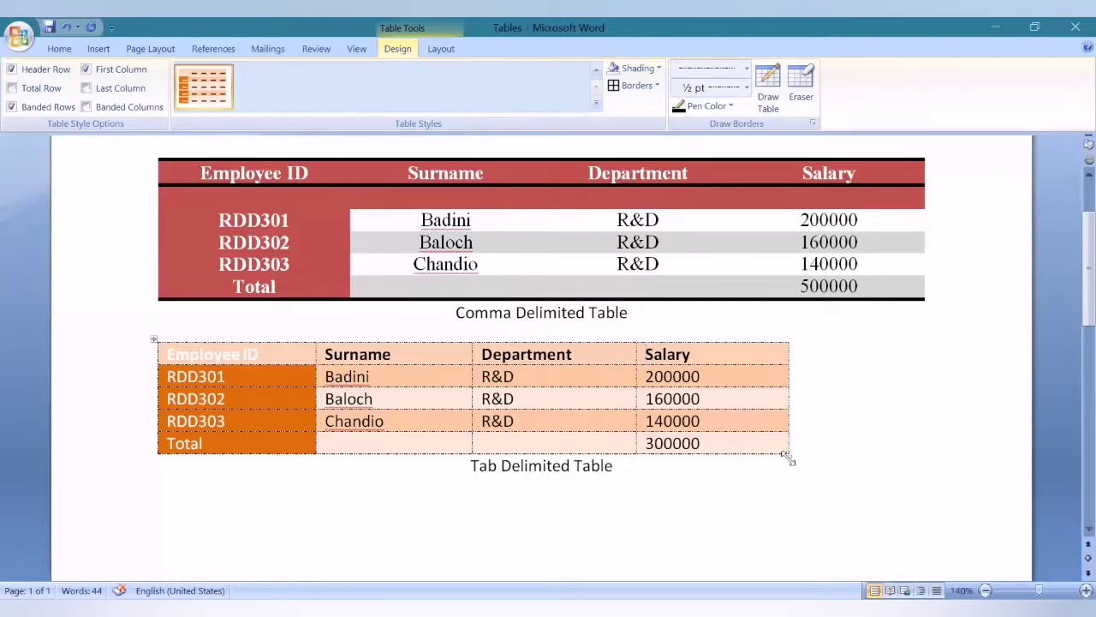
Enlarge the tab-delimited table to match the comma-delimited table's width and fit each of its four columns to its text
left_click_drag(789, 459, 923, 477)
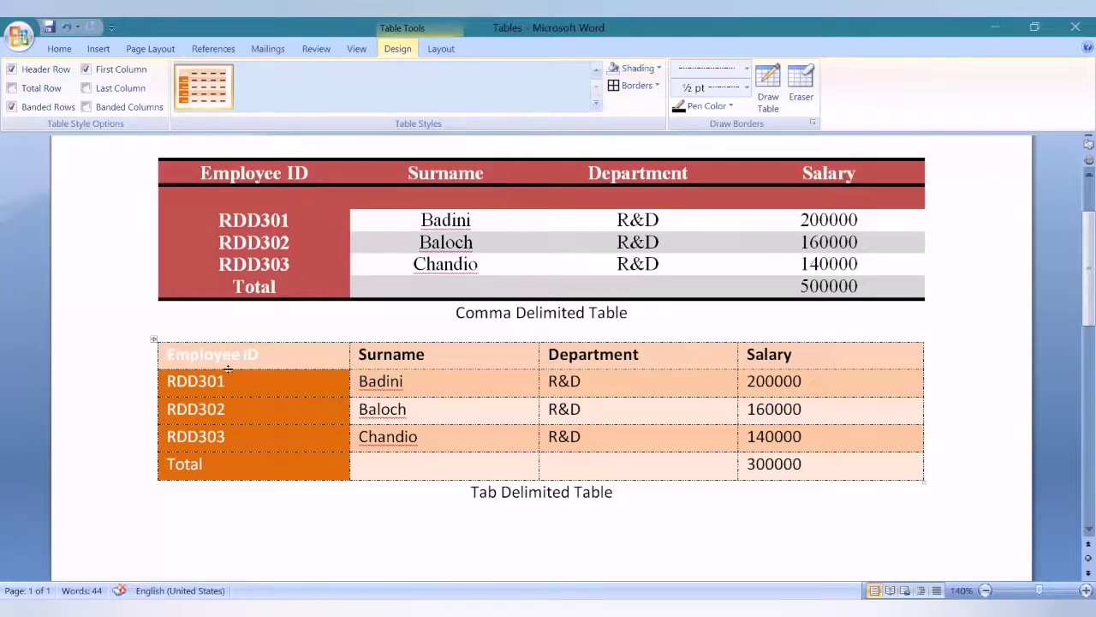
double_click(347, 354)
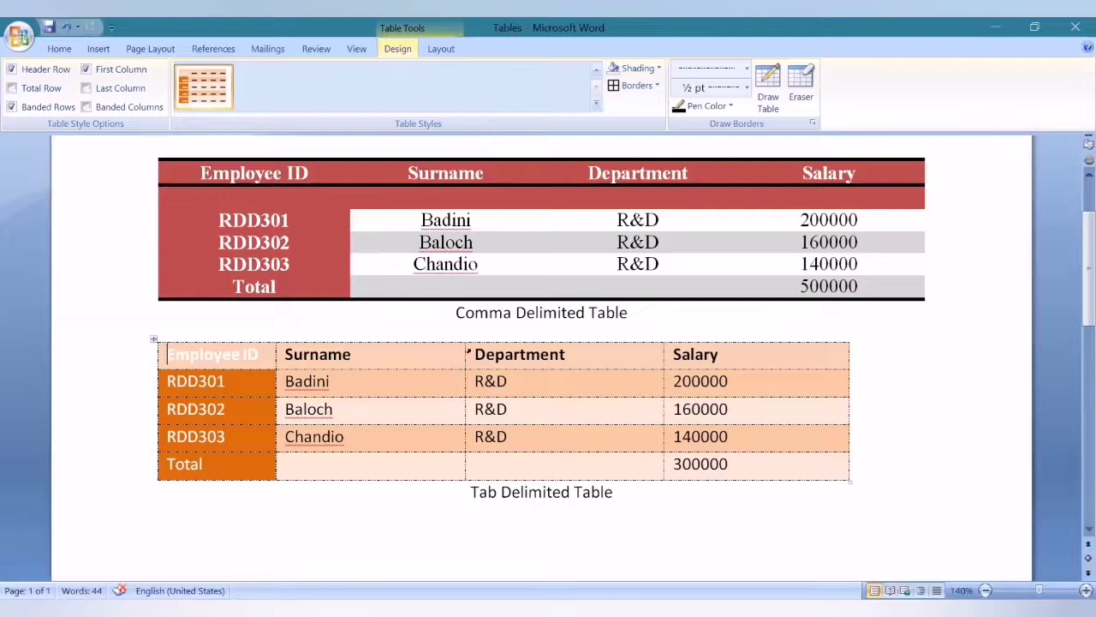
double_click(465, 351)
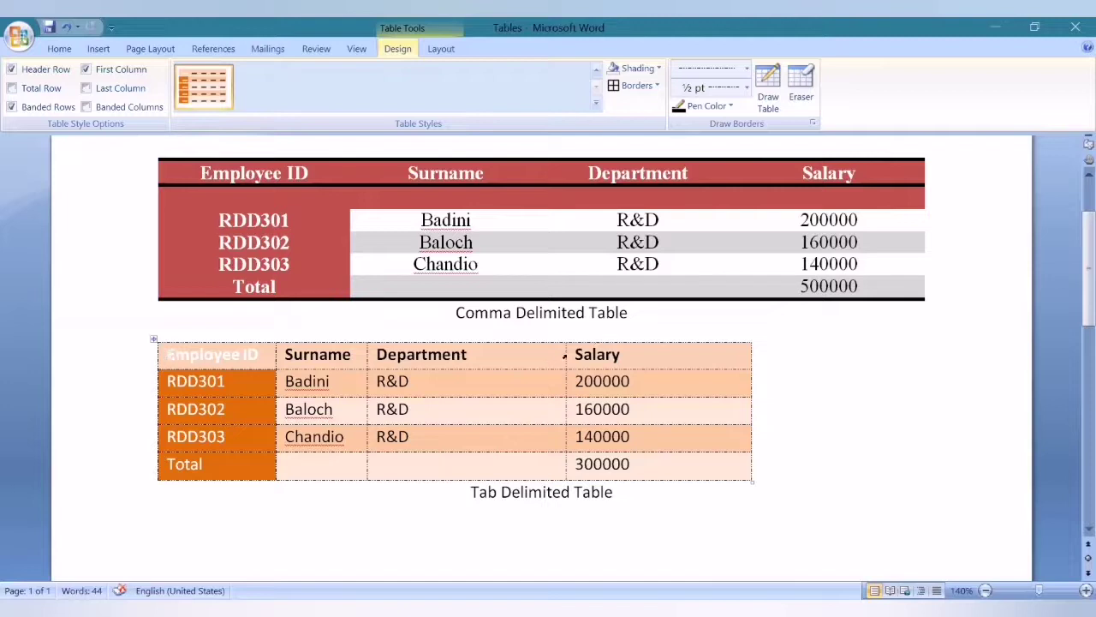
double_click(564, 353)
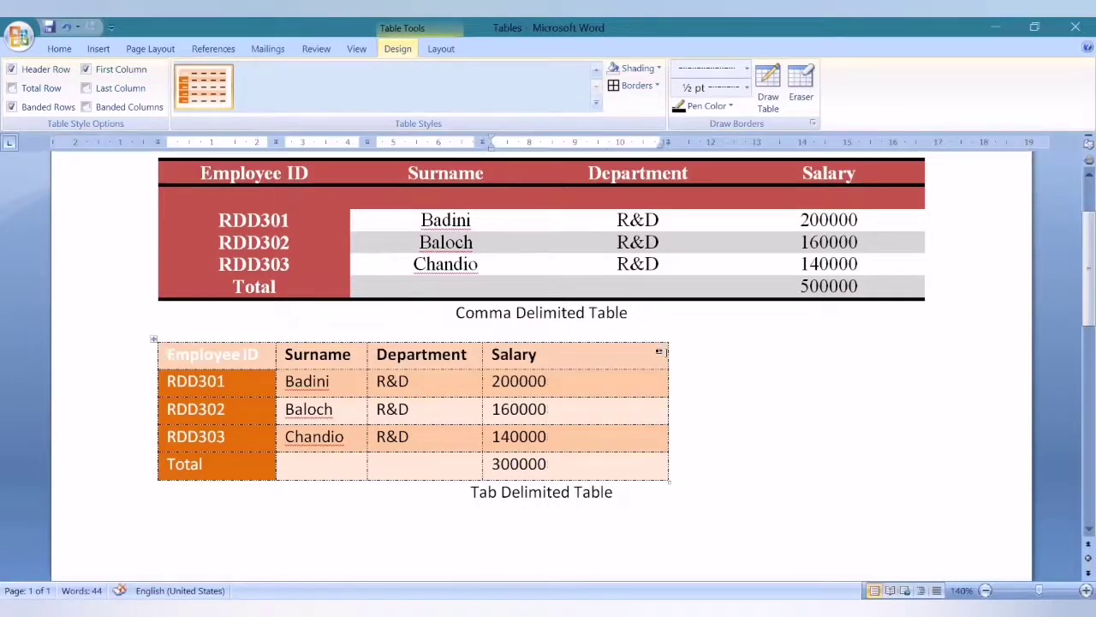
double_click(667, 352)
Apply AutoFit Contents to the tab-delimited table
left_click(401, 436)
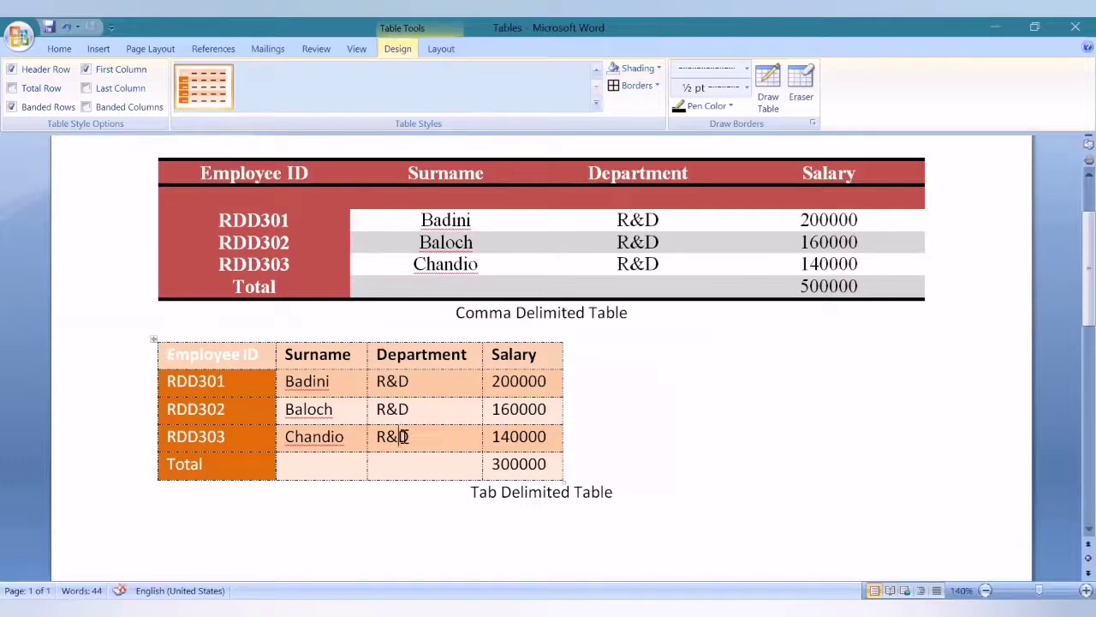
left_click(442, 51)
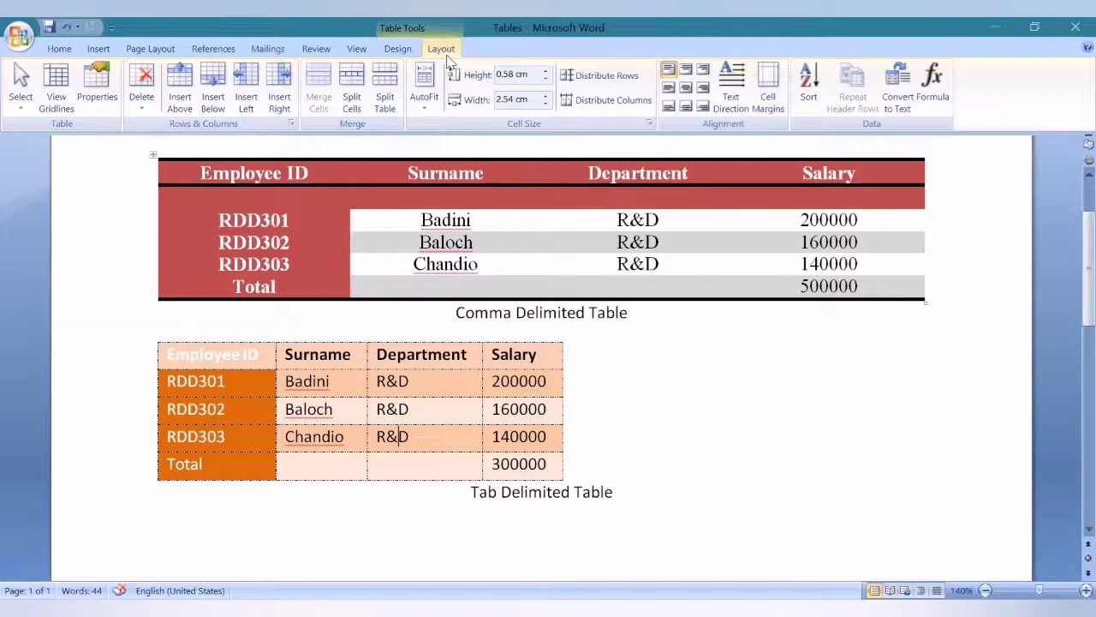
left_click(426, 98)
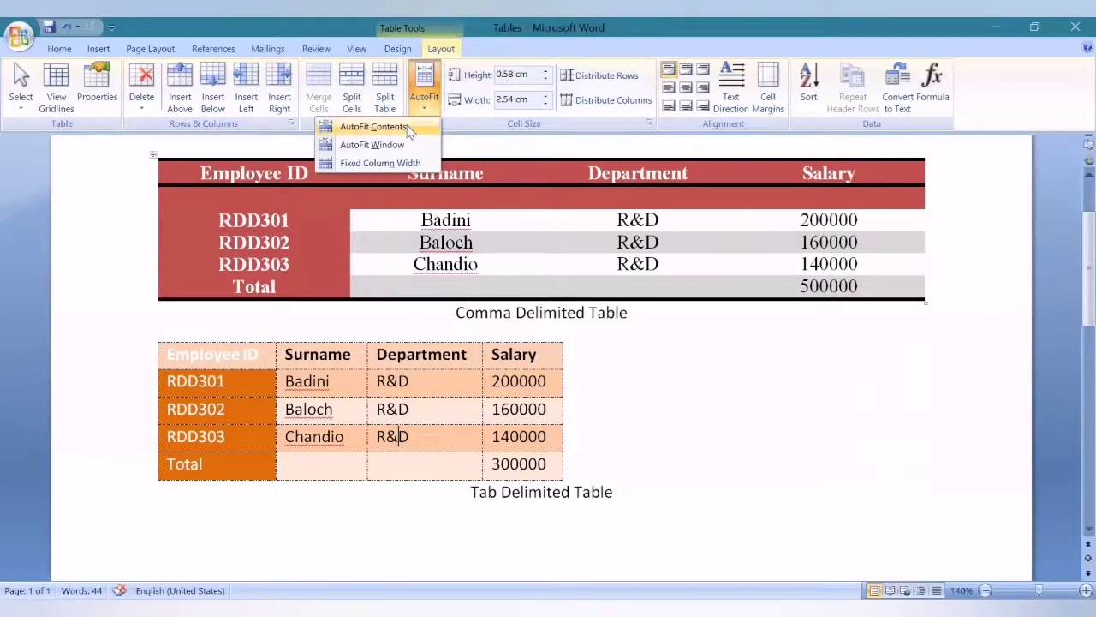
left_click(374, 127)
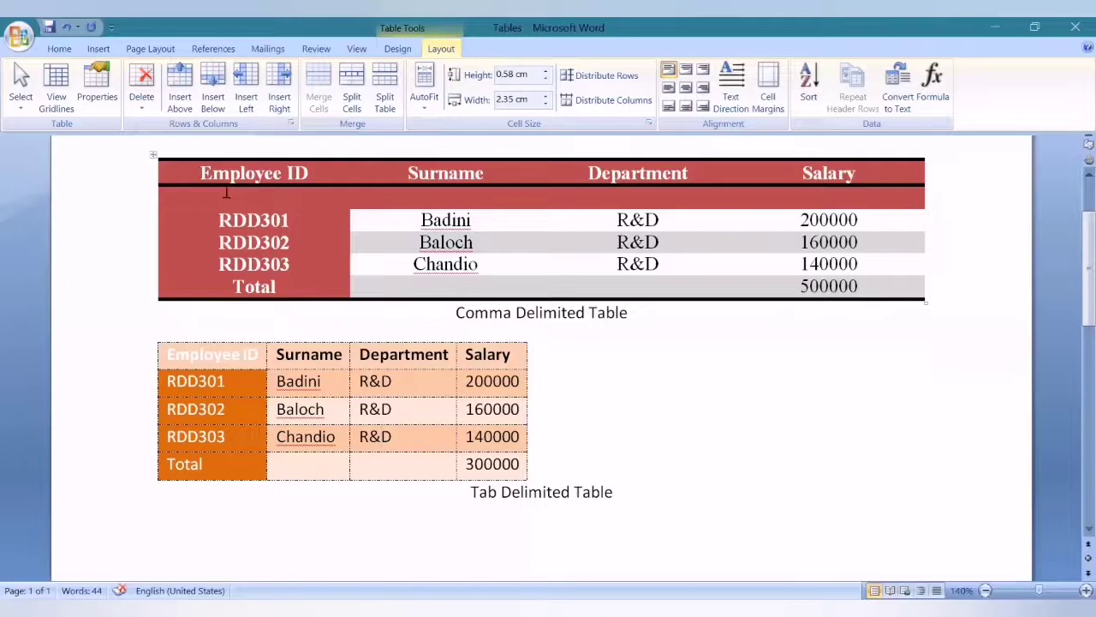
Sort the comma-delimited table's rows below the header by Column 1 as descending text, and undo the sort
left_click_drag(219, 198, 276, 287)
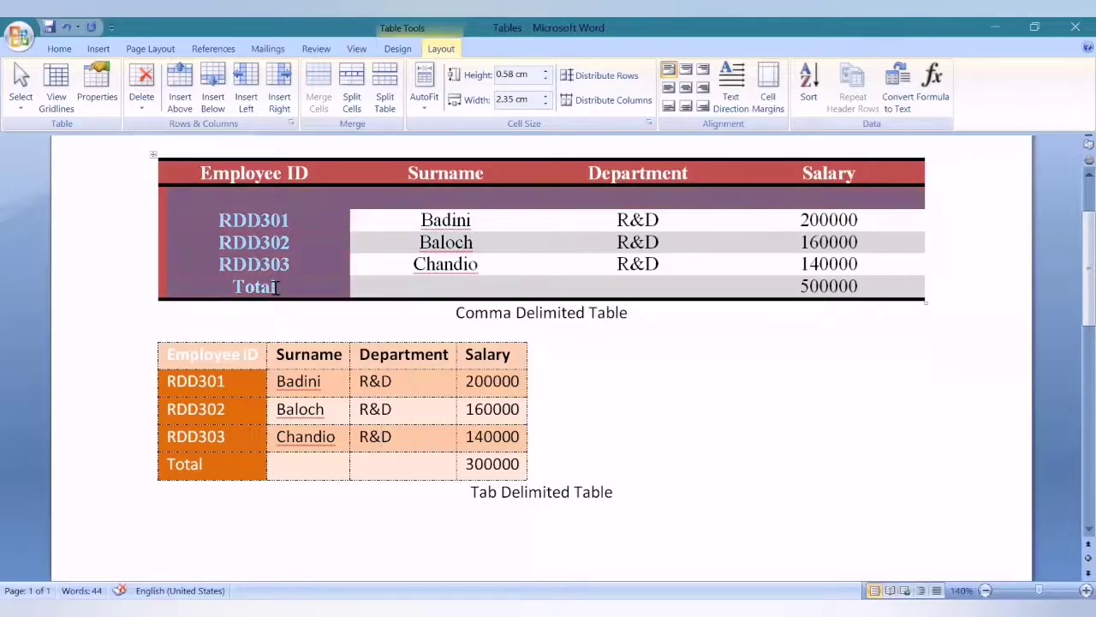
left_click(810, 85)
left_click_drag(448, 177, 695, 128)
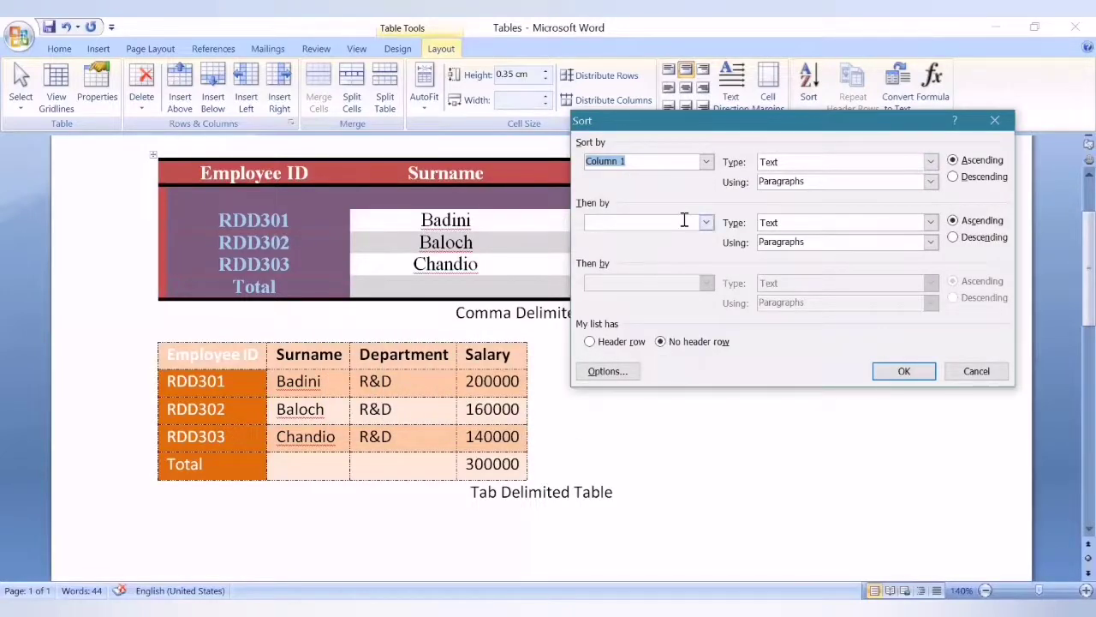
left_click(953, 176)
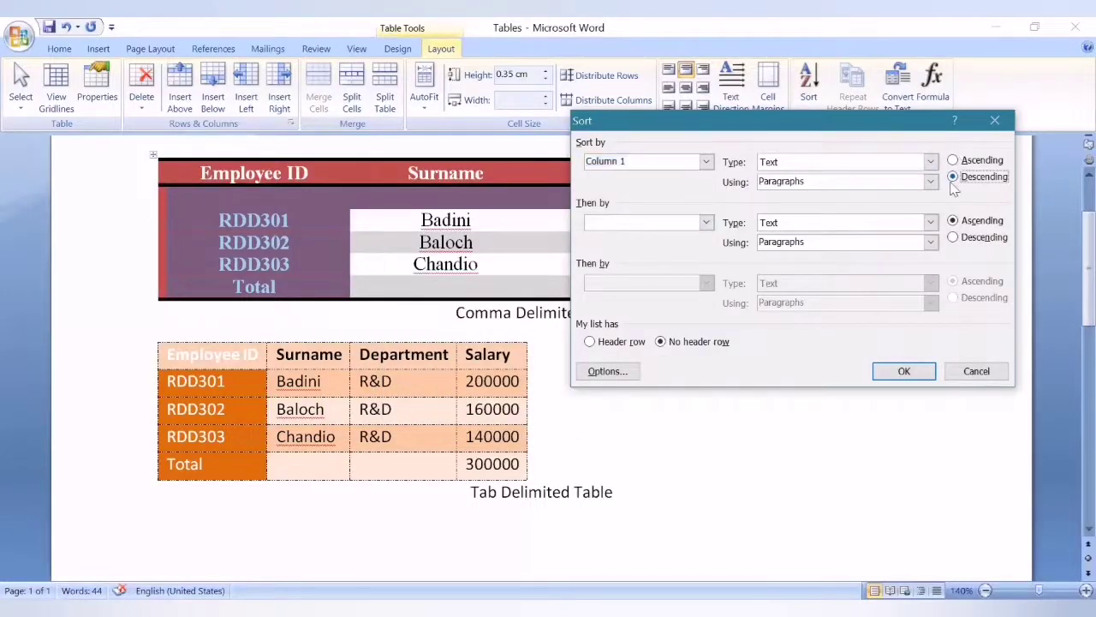
left_click(904, 370)
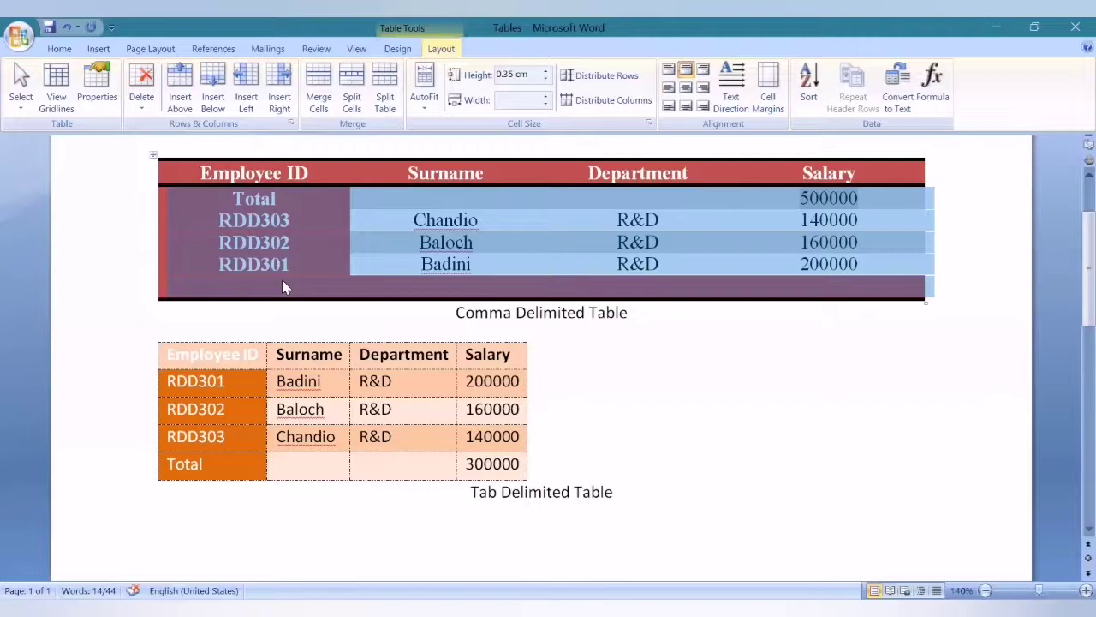
key("ctrl+z")
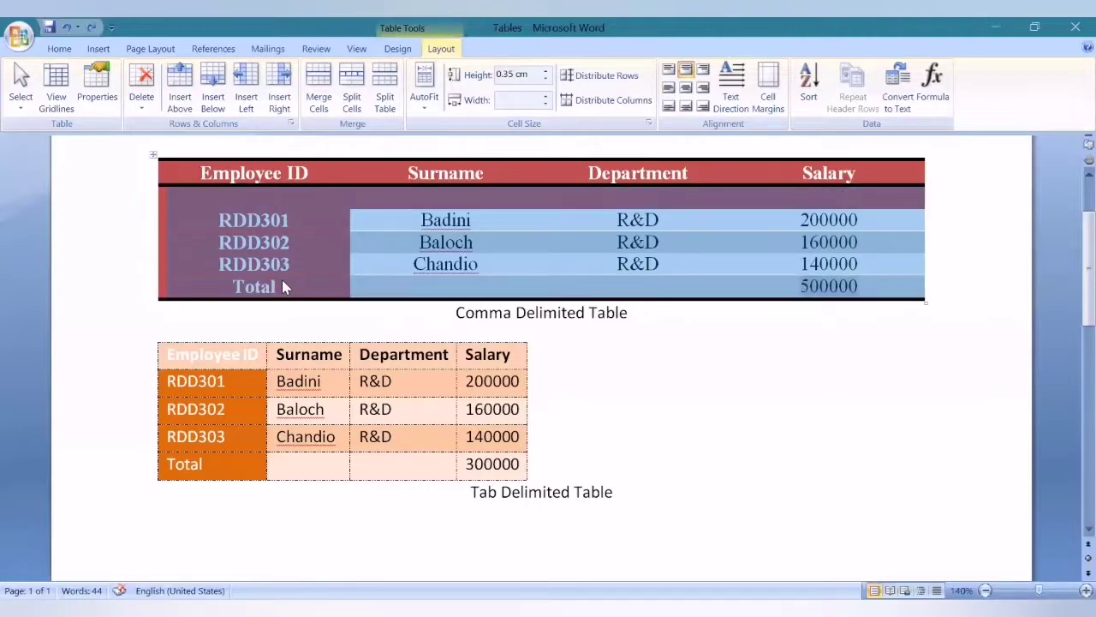
left_click(541, 388)
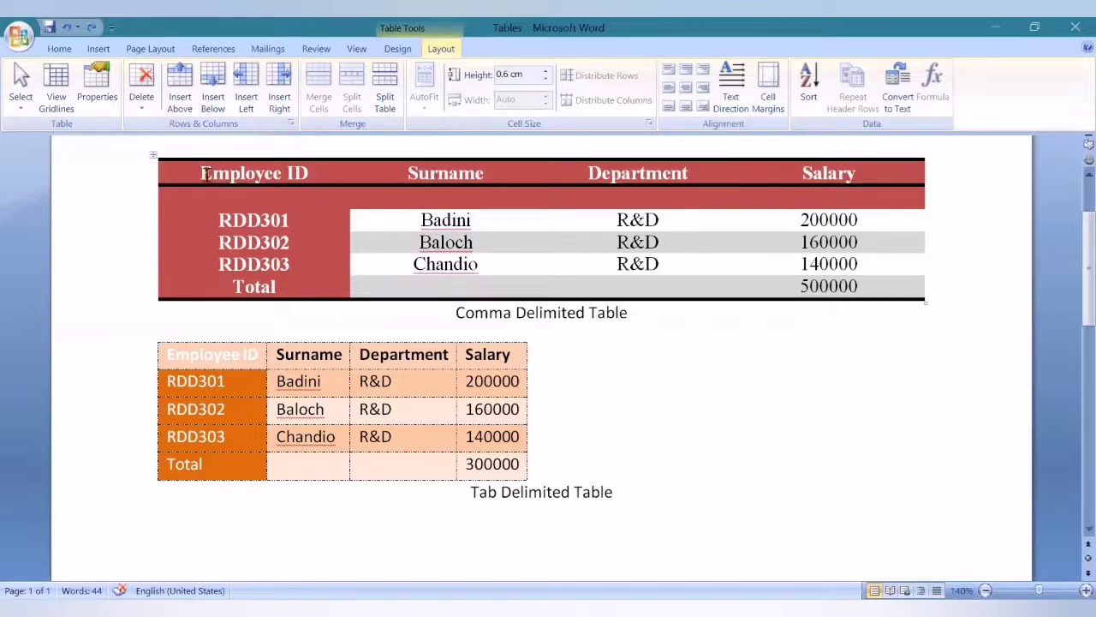
Cycle the text direction of the comma-delimited table's header row through both vertical orientations and back to horizontal
mouse_move(204, 175)
left_mouse_down()
mouse_move(732, 187)
mouse_move(853, 171)
left_mouse_up()
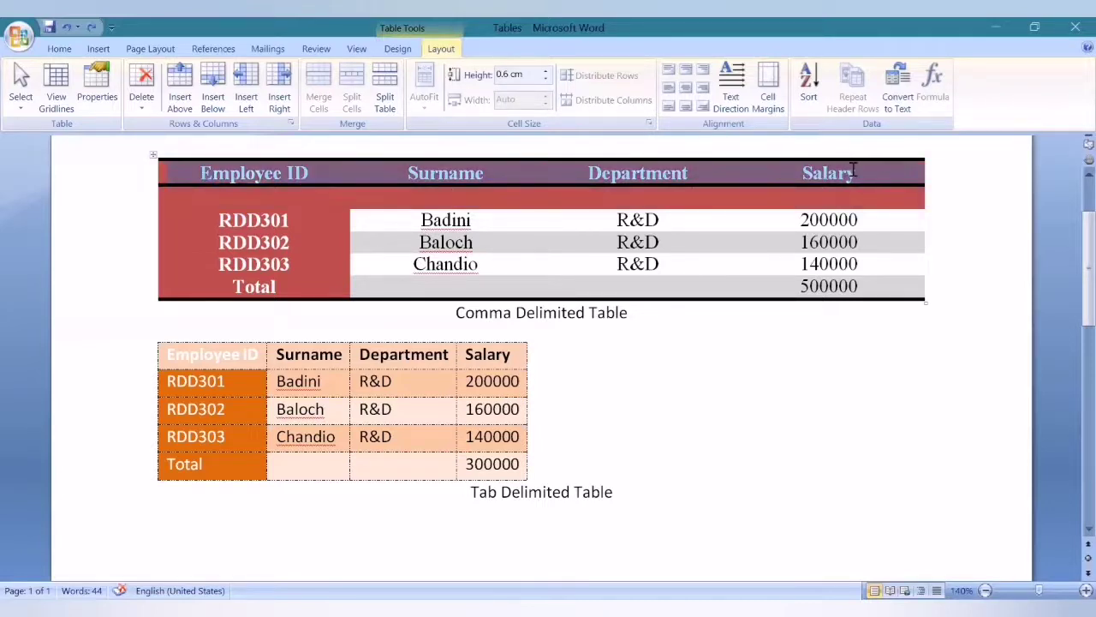
left_click(731, 96)
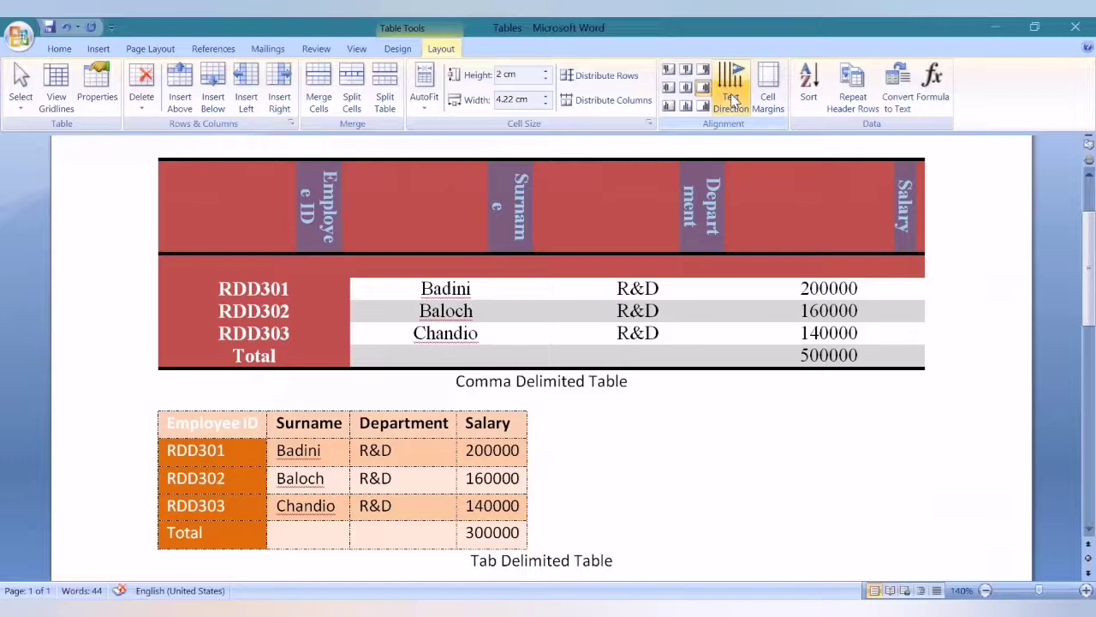
left_click(732, 98)
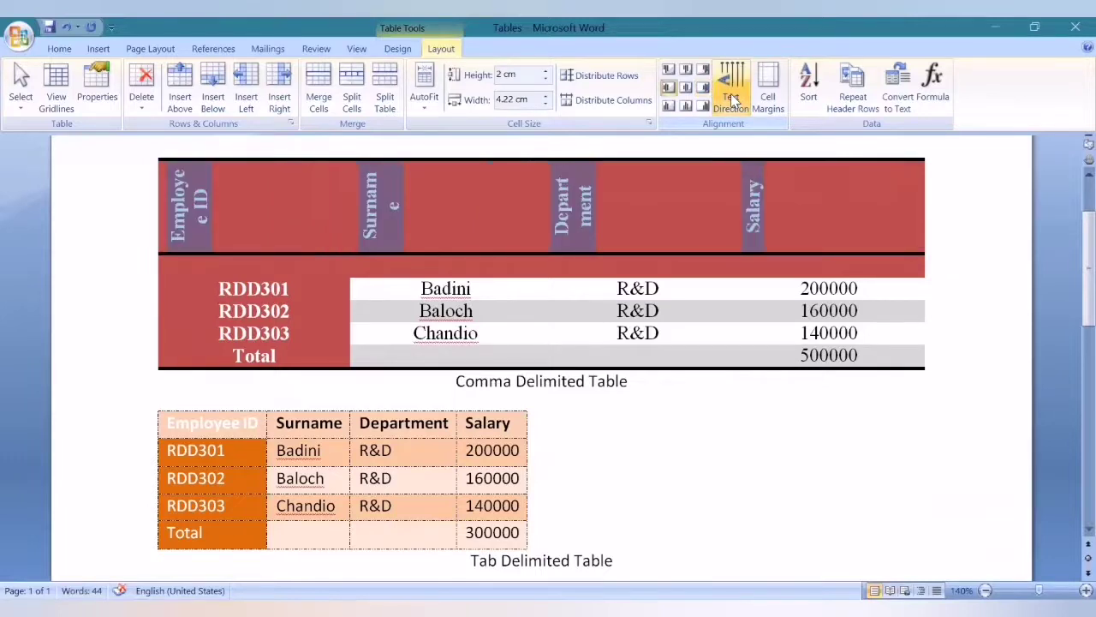
left_click(732, 98)
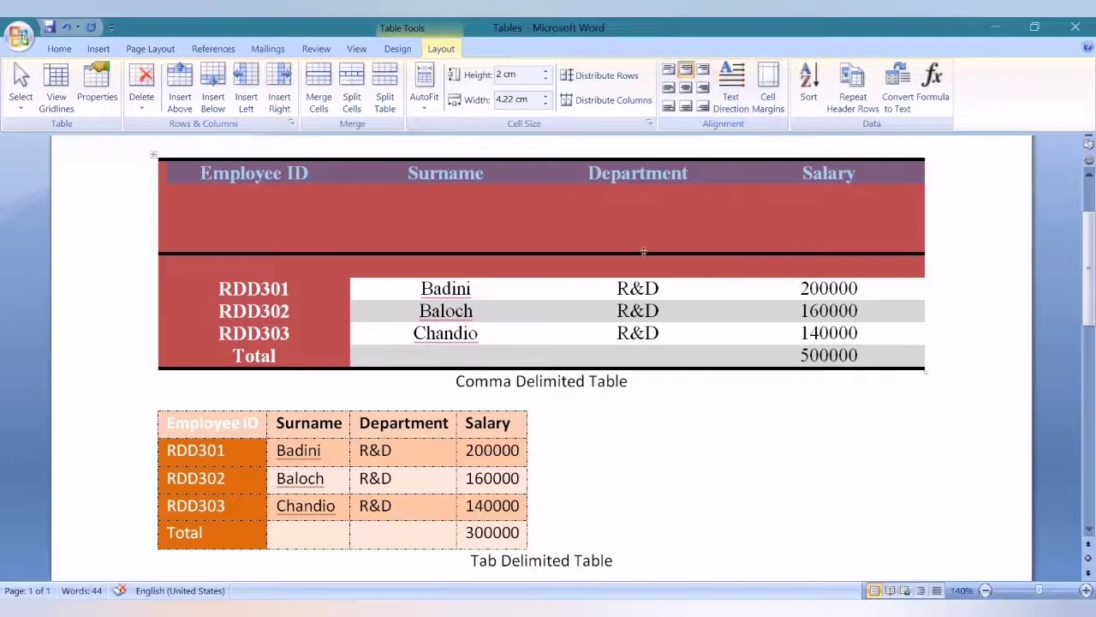
Set the height of the comma-delimited table's header row to 0.7 cm and save the document
left_click_drag(644, 252, 644, 253)
left_click(544, 74)
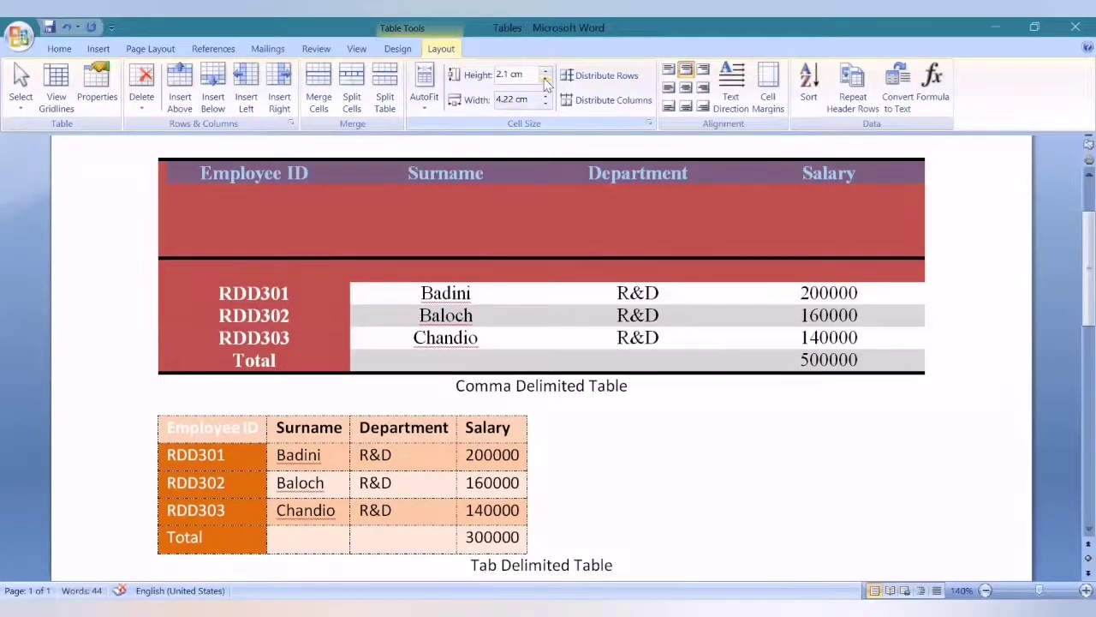
left_click(545, 79)
left_click(545, 80)
left_click(545, 79)
left_click(545, 80)
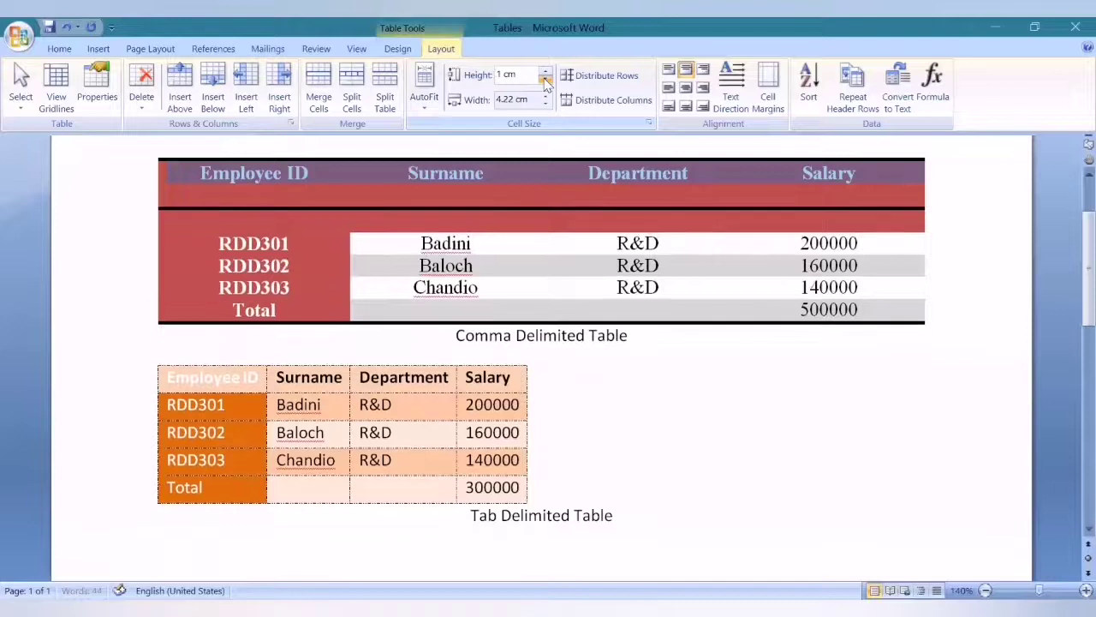
left_click(544, 79)
left_click(545, 80)
left_click(545, 80)
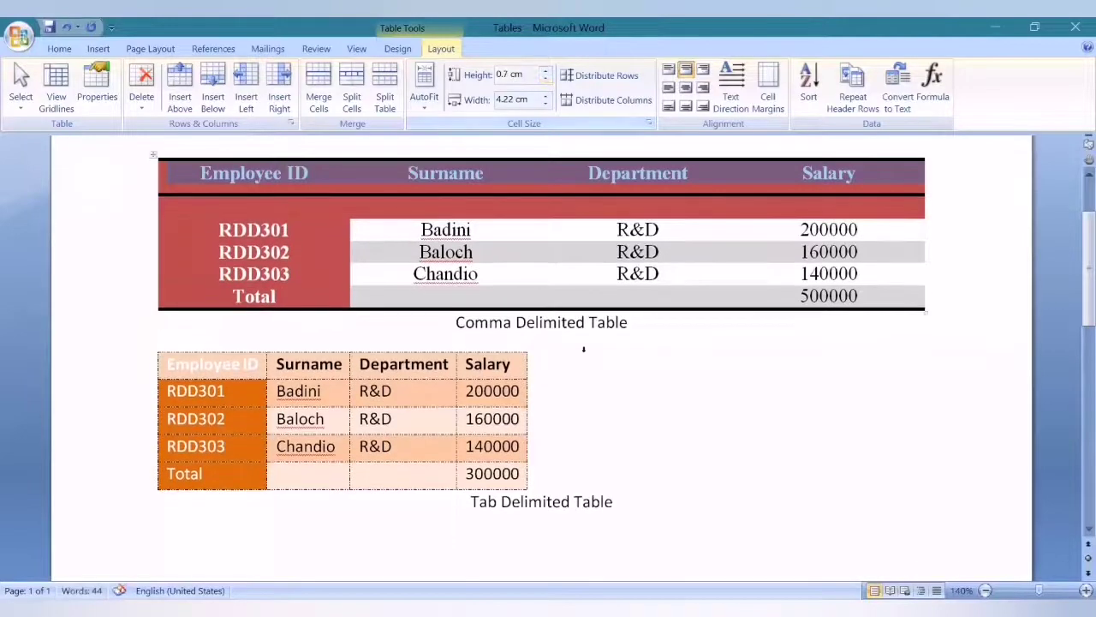
left_click(583, 349)
key("ctrl+s")
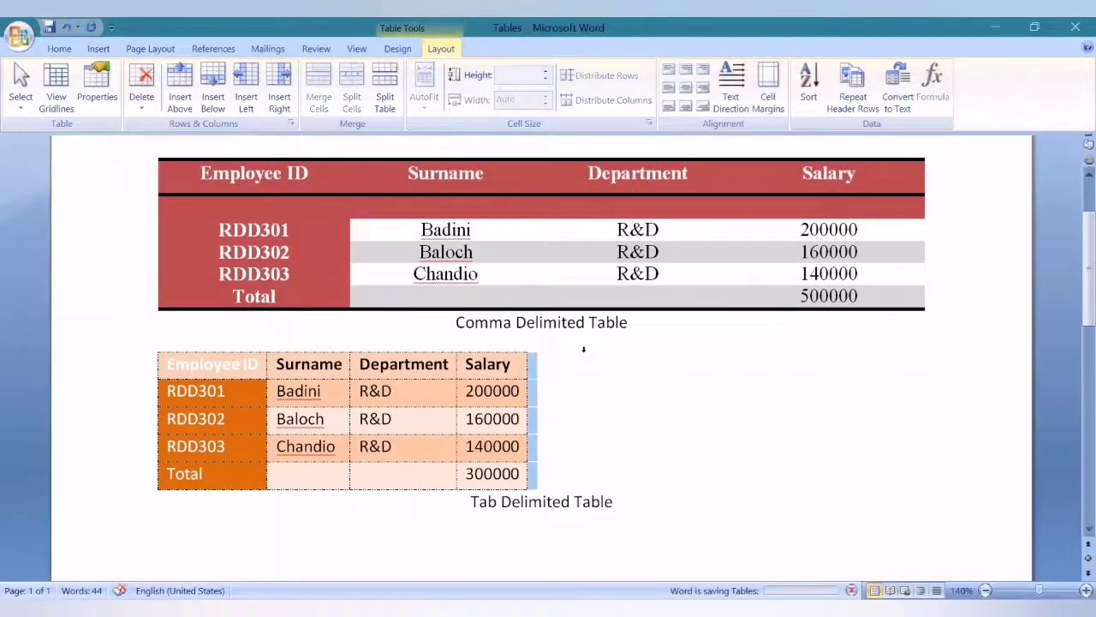